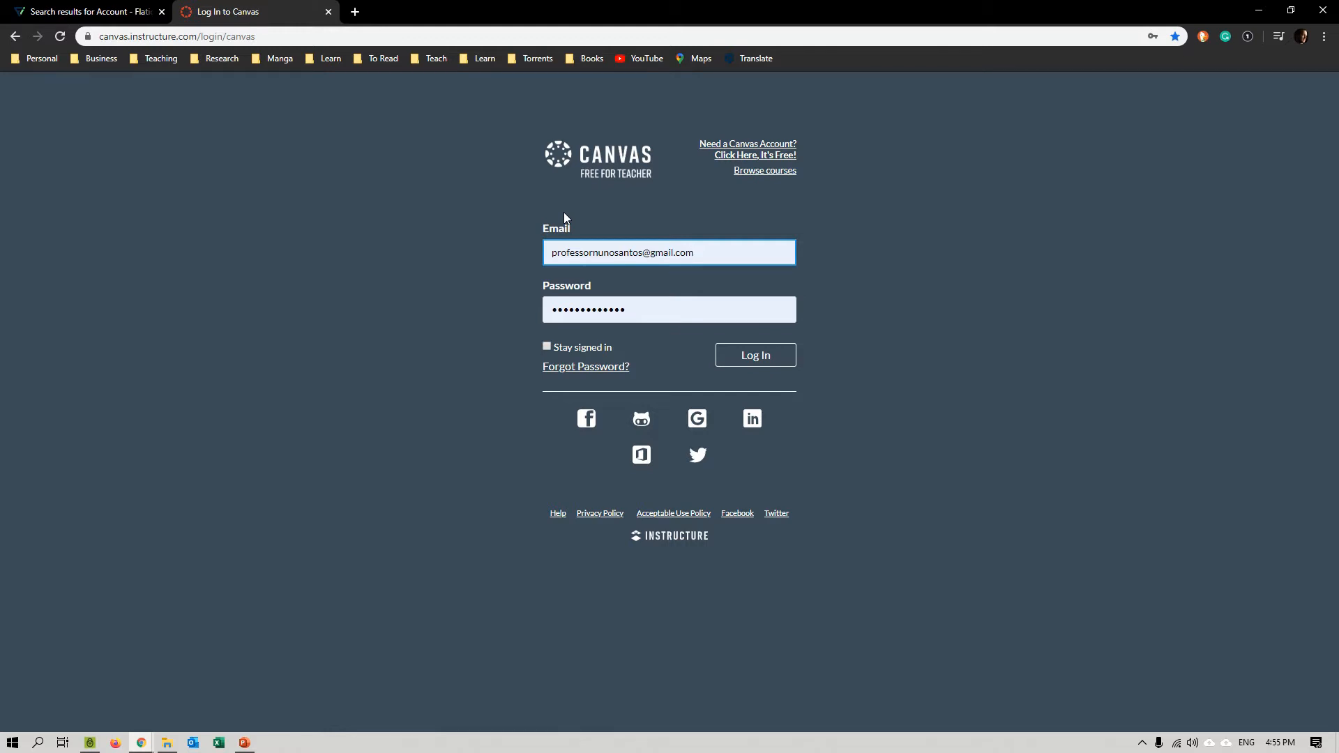
Log in to Canvas with the saved credentials and look over the course cards on the dashboard.
click(753, 357)
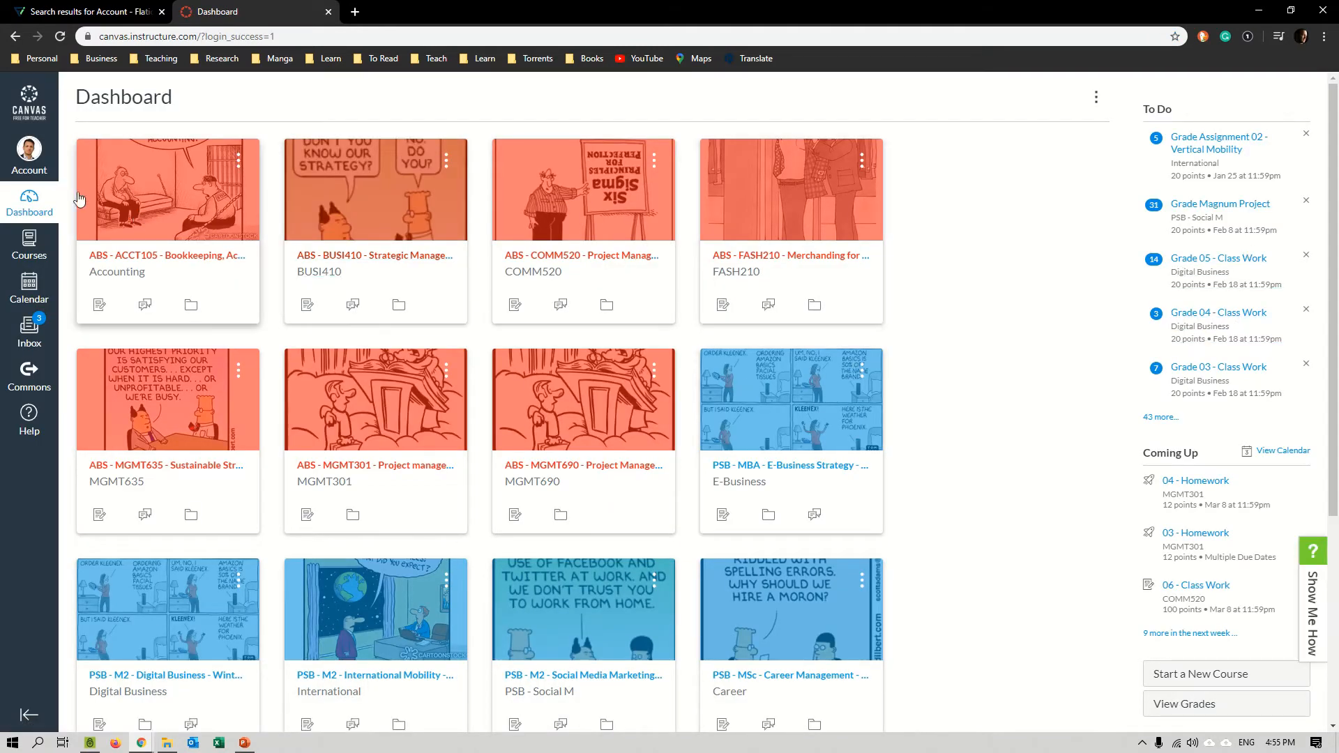
drag(1336, 232, 1294, 338)
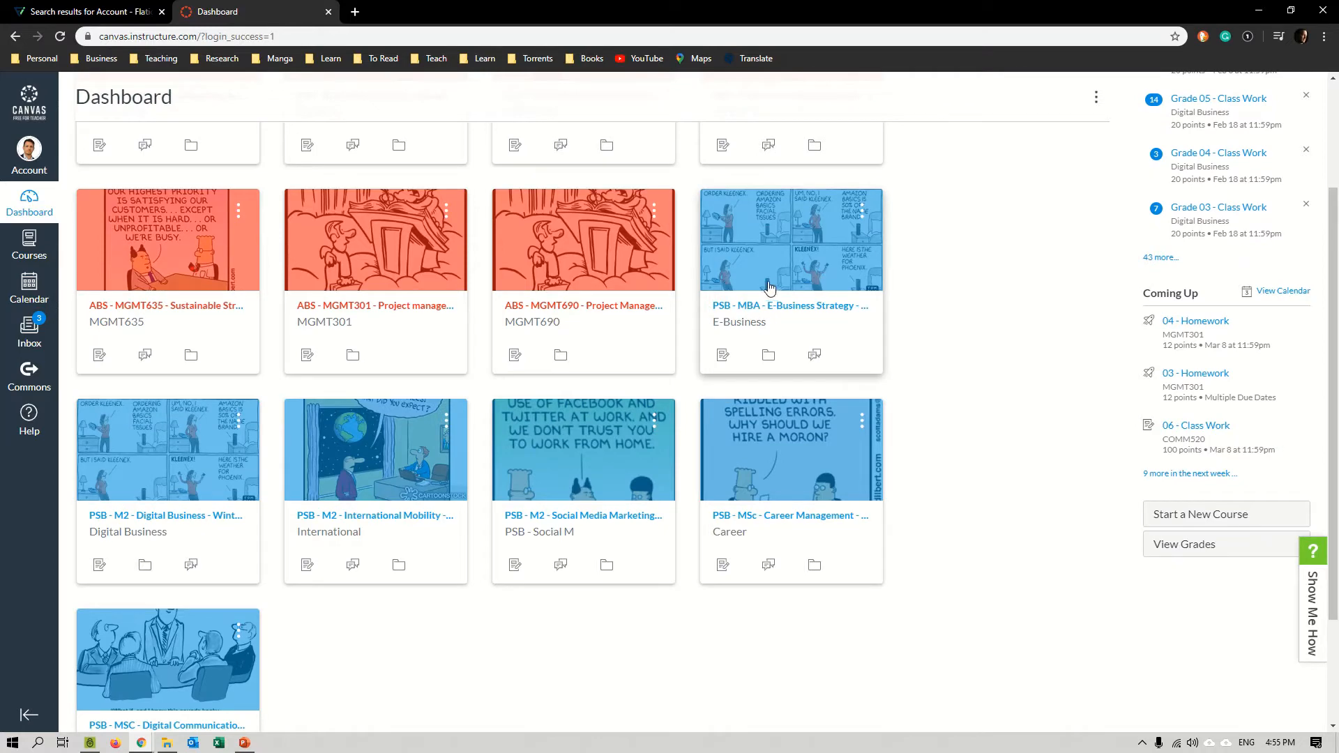
scroll(767, 300, up, 2)
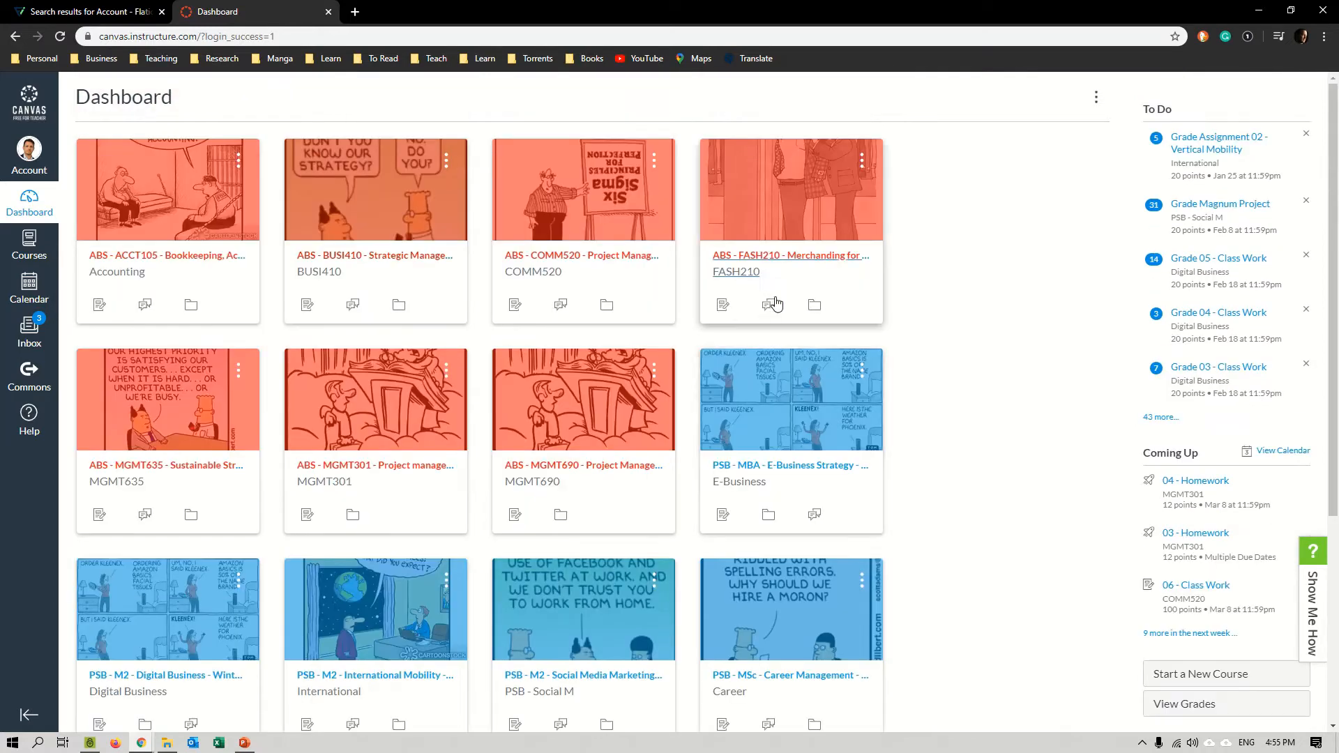
View the colour and nickname options of the MGMT690 and E-Business course cards, leaving them unchanged.
click(655, 371)
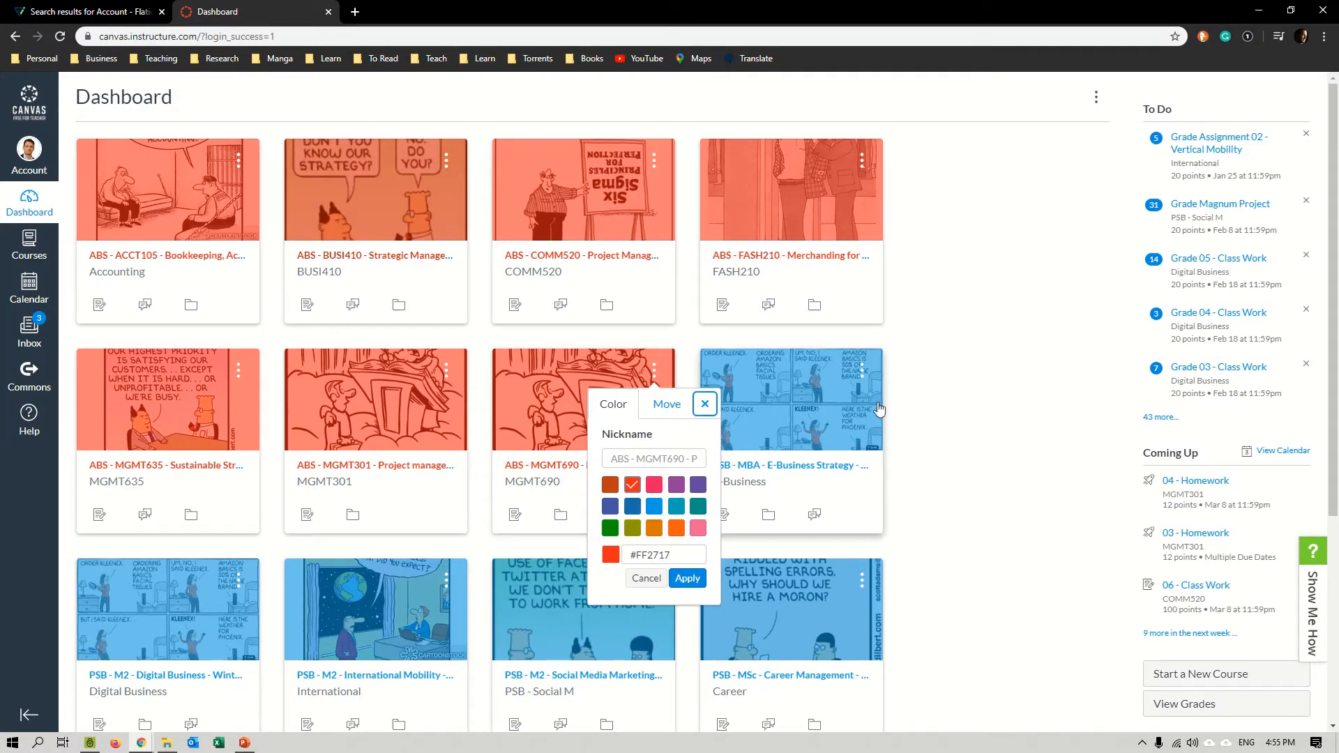
click(863, 370)
click(1006, 454)
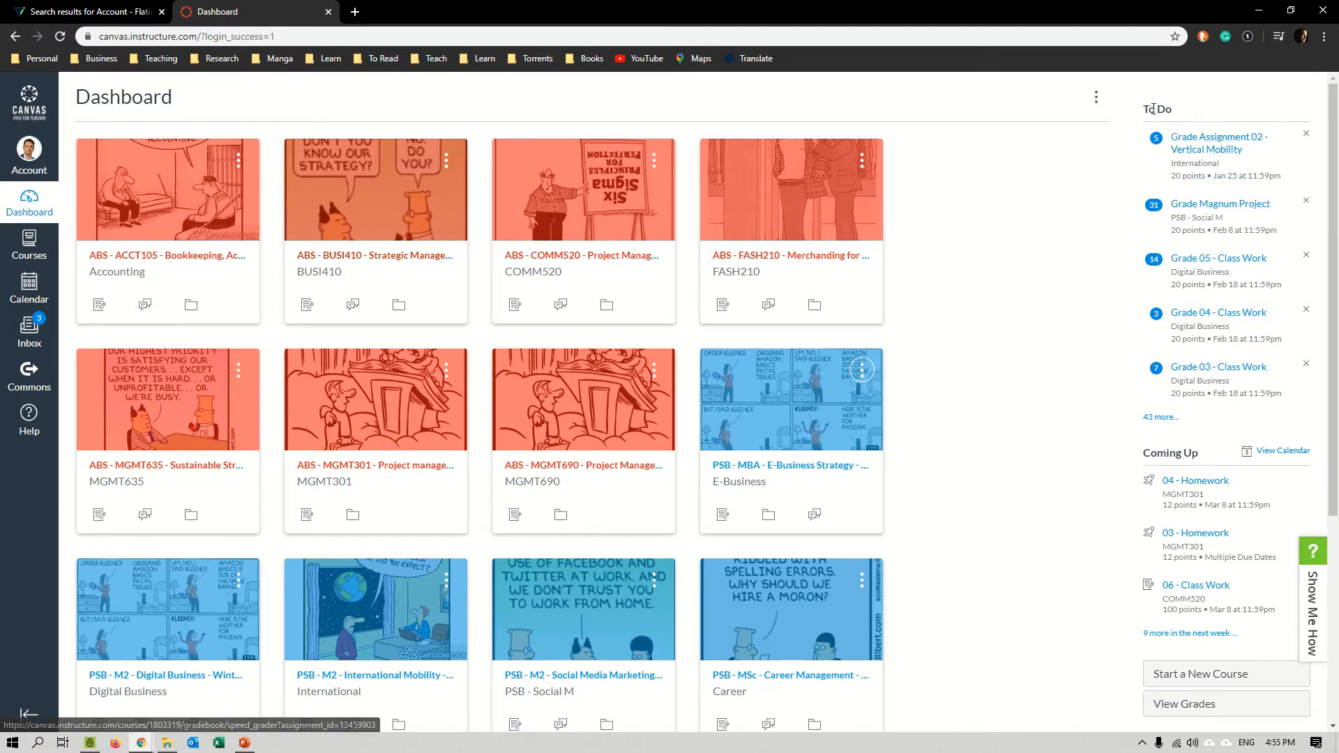
Open the Grade 04 - Class Work item from the To Do list in a new browser tab.
drag(1143, 109, 1196, 115)
click(1199, 115)
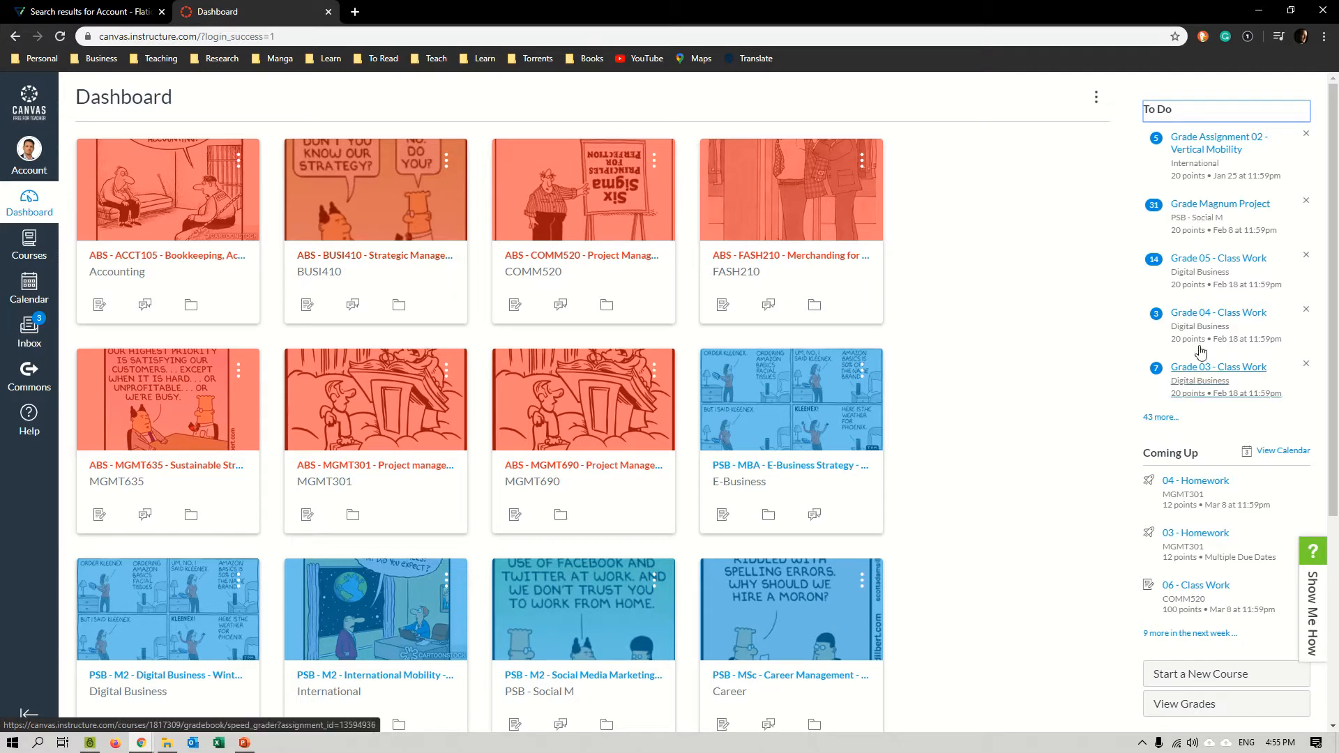
right_click(1214, 317)
click(1217, 325)
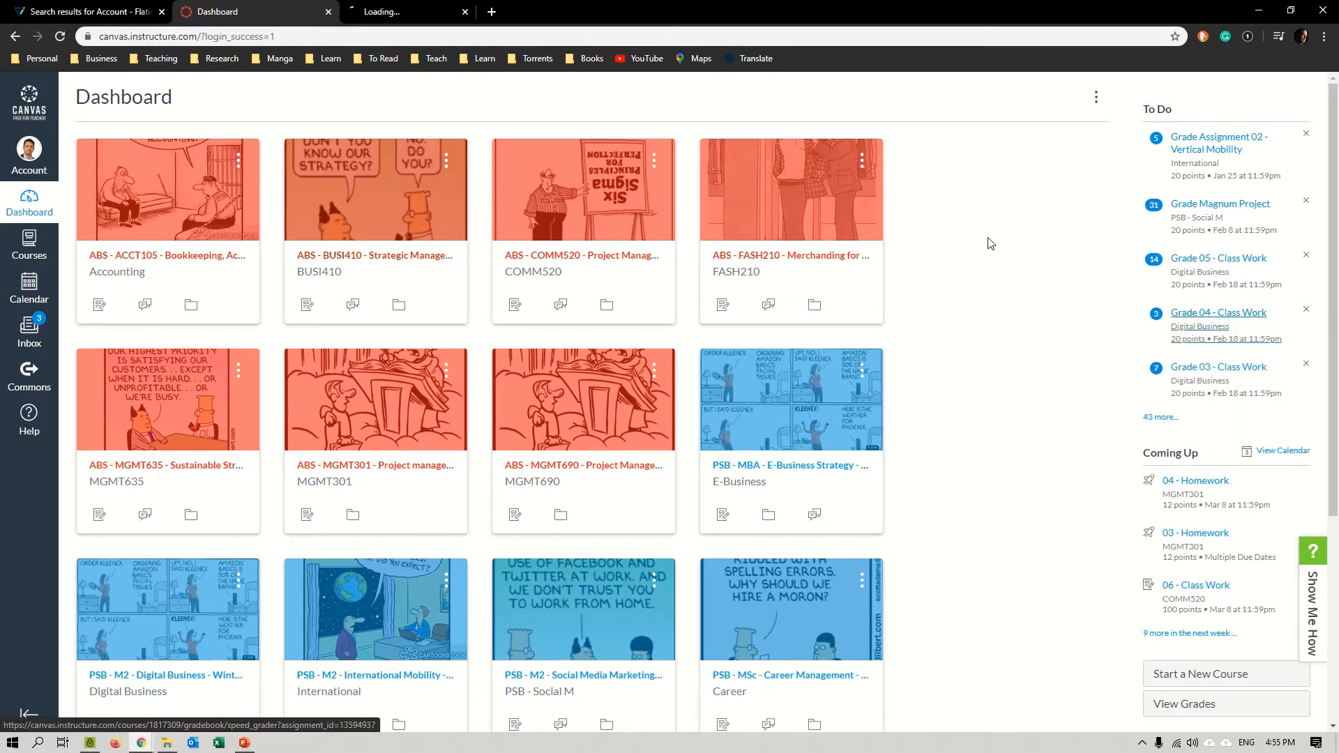
key(ctrl+Tab)
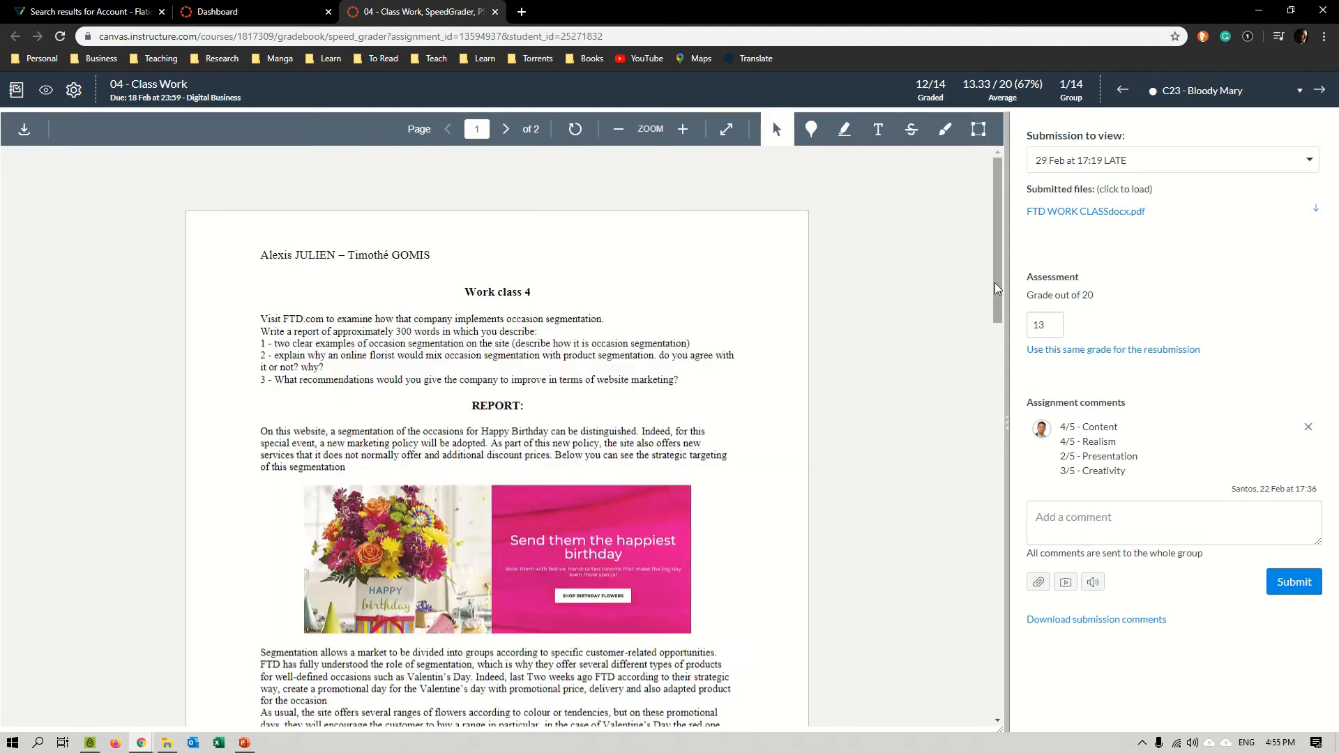
Examine the submitted 04 - Class Work document and its grade in SpeedGrader, and close that tab.
mouse_move(994, 282)
mouse_down()
mouse_move(1015, 701)
mouse_move(999, 277)
mouse_up()
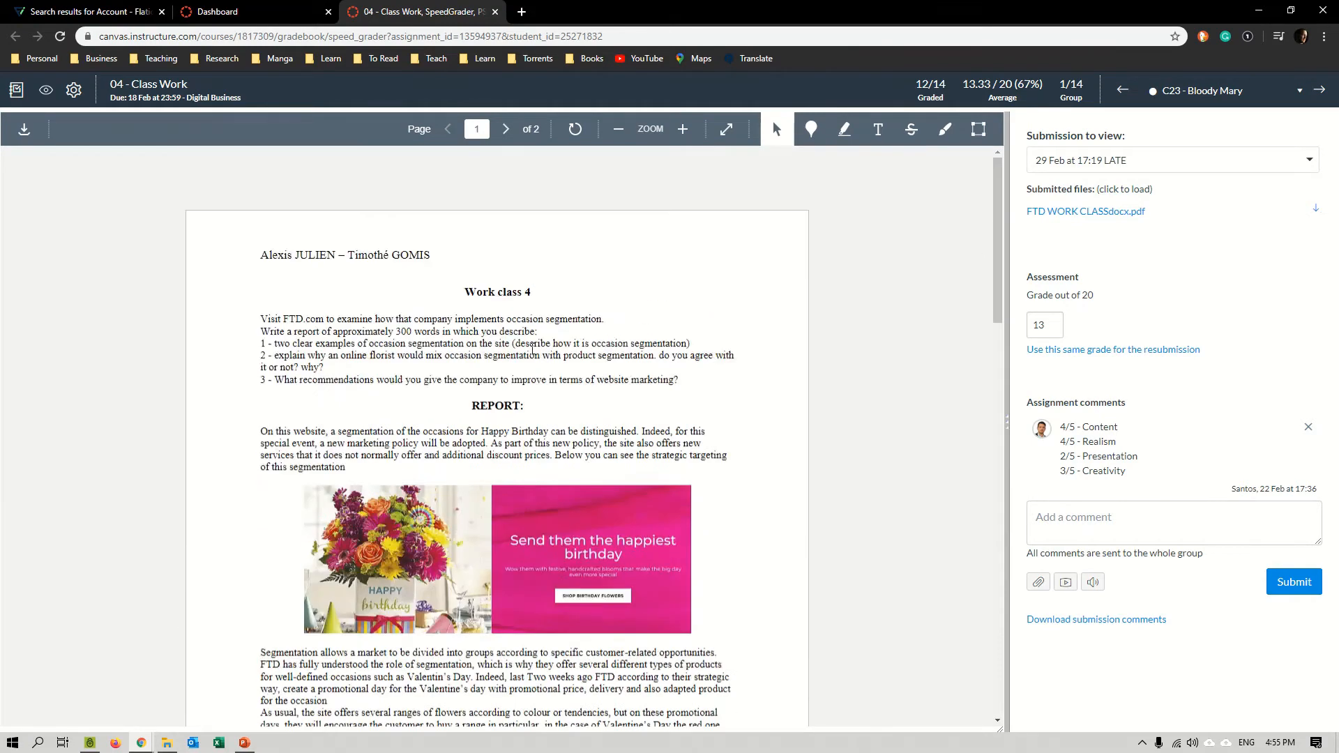
scroll(411, 293, down, 2)
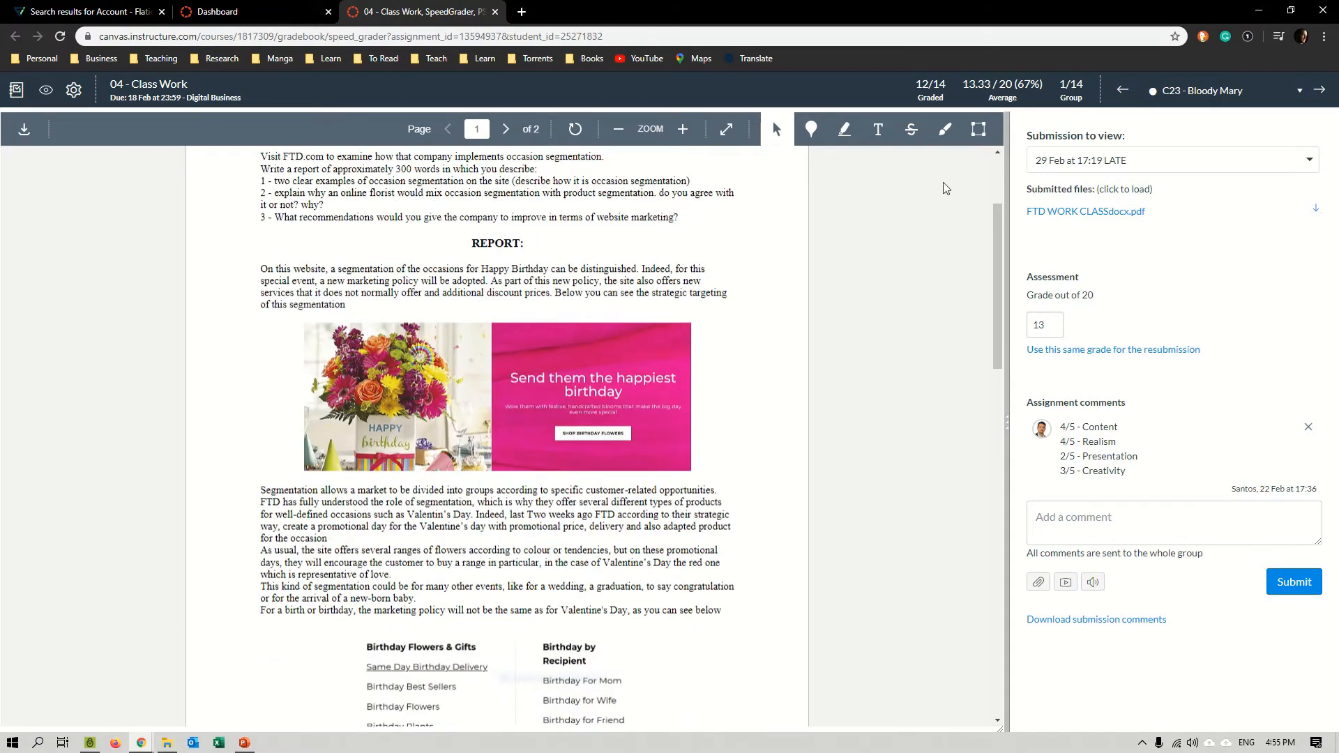
click(1057, 328)
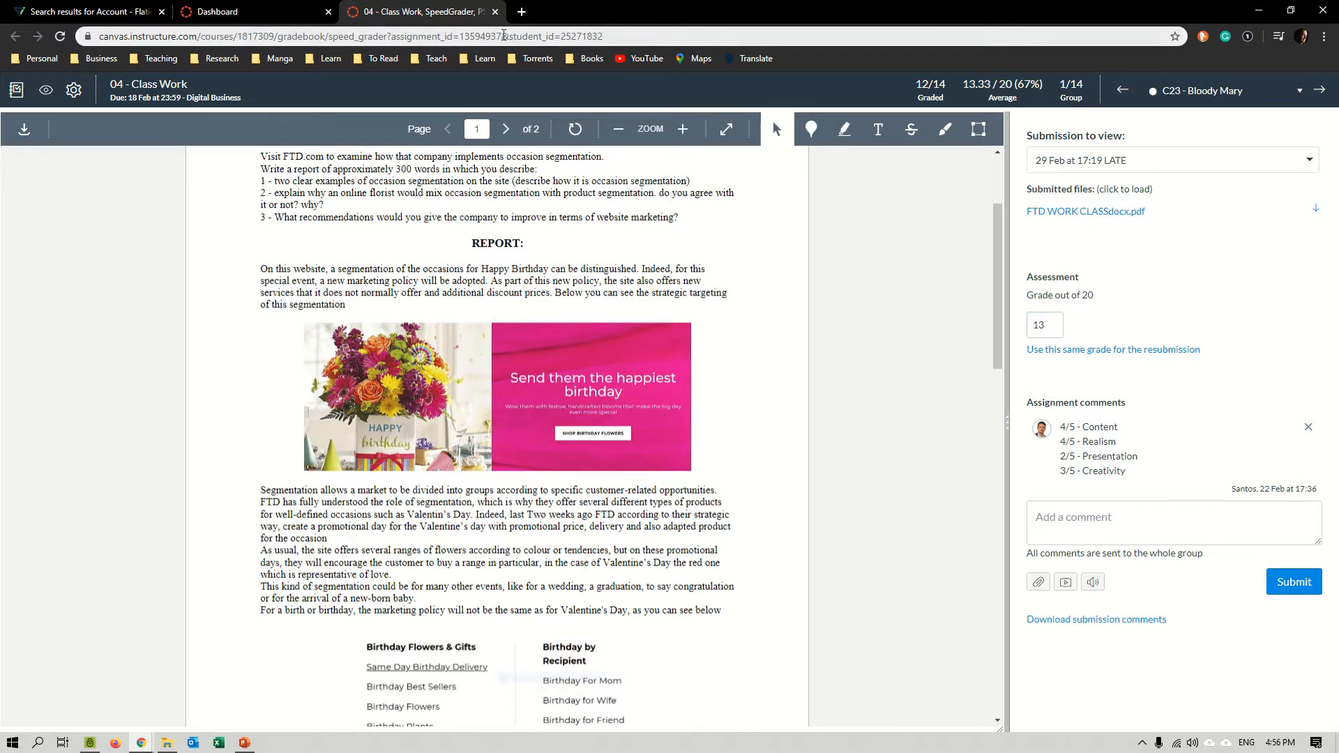
click(495, 12)
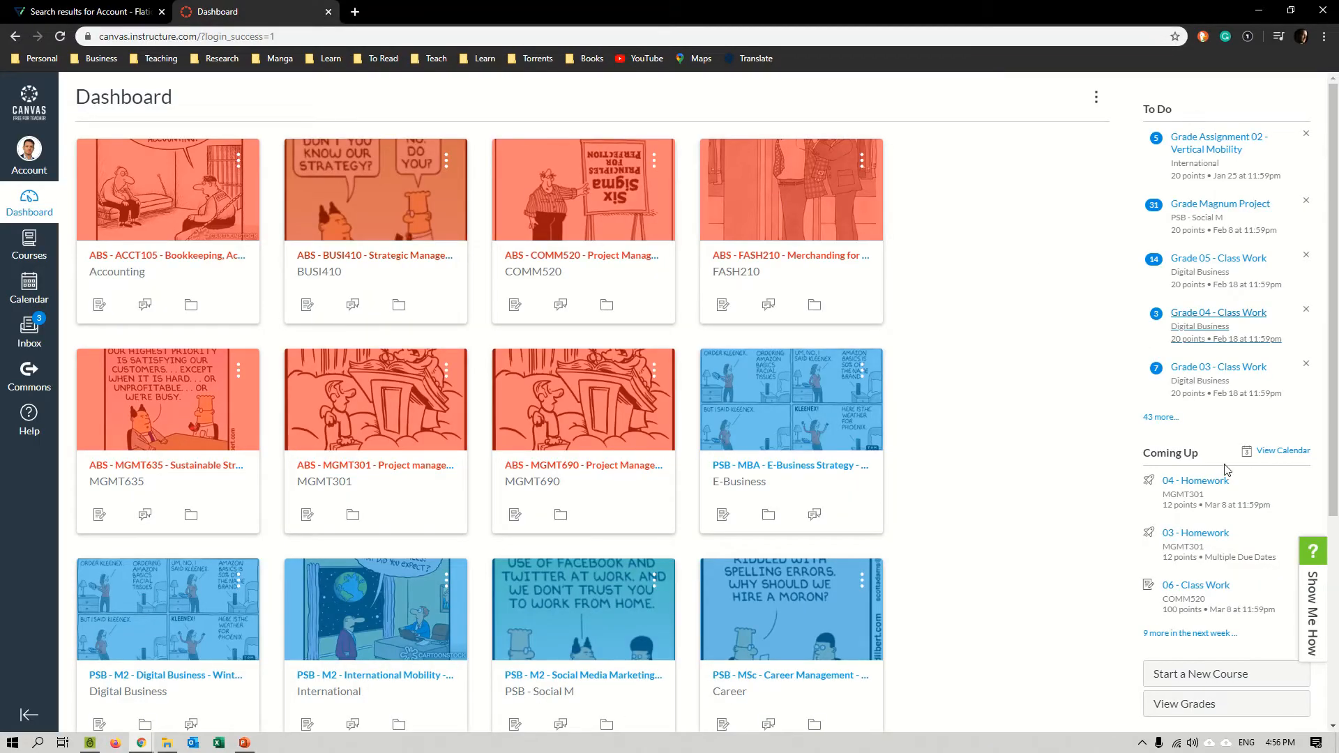
Open the full calendar and view the coursework in the agenda, week and month layouts.
click(1269, 451)
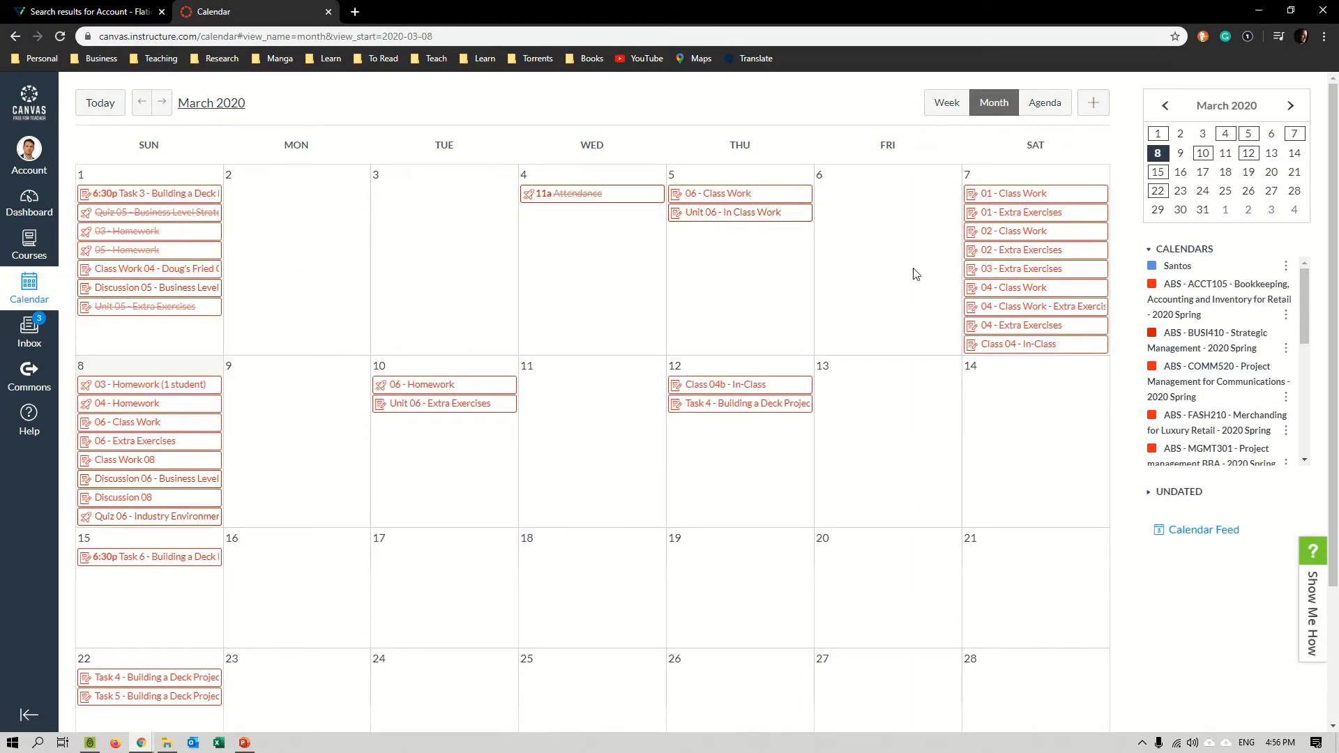
click(1045, 110)
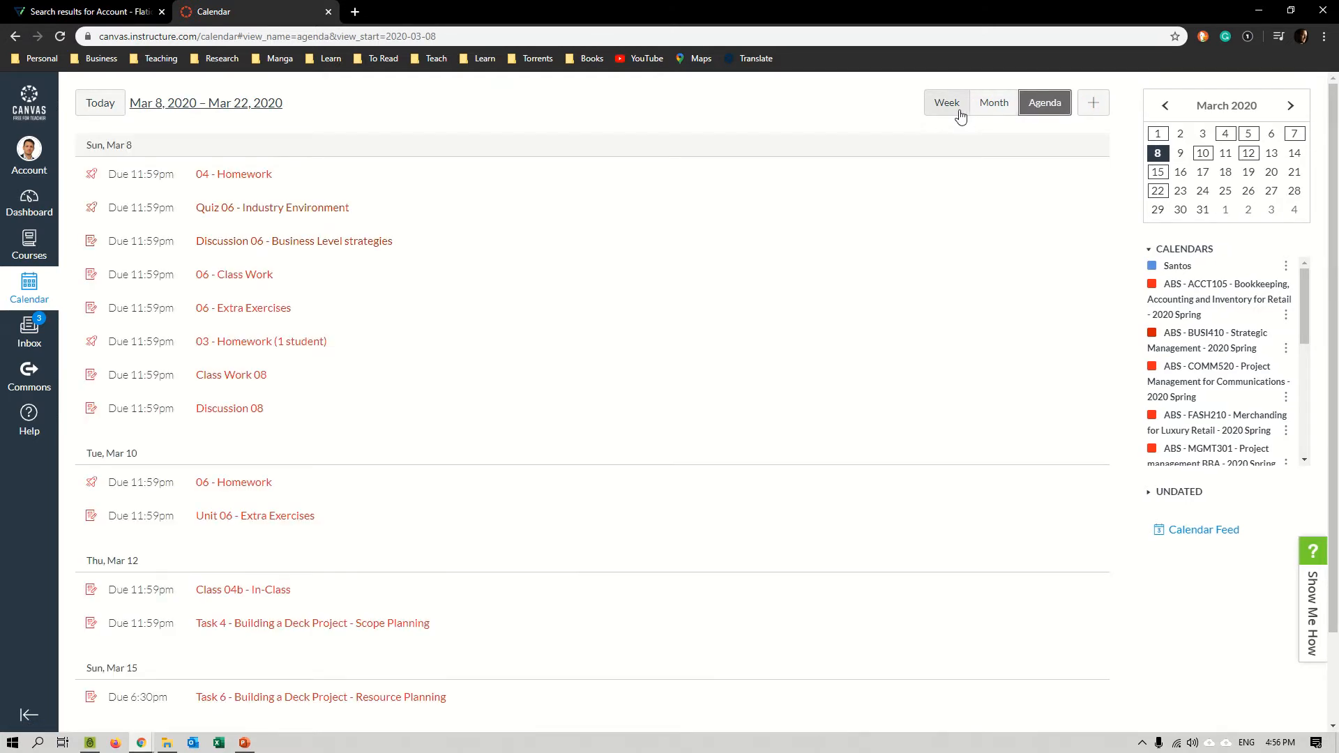
click(940, 111)
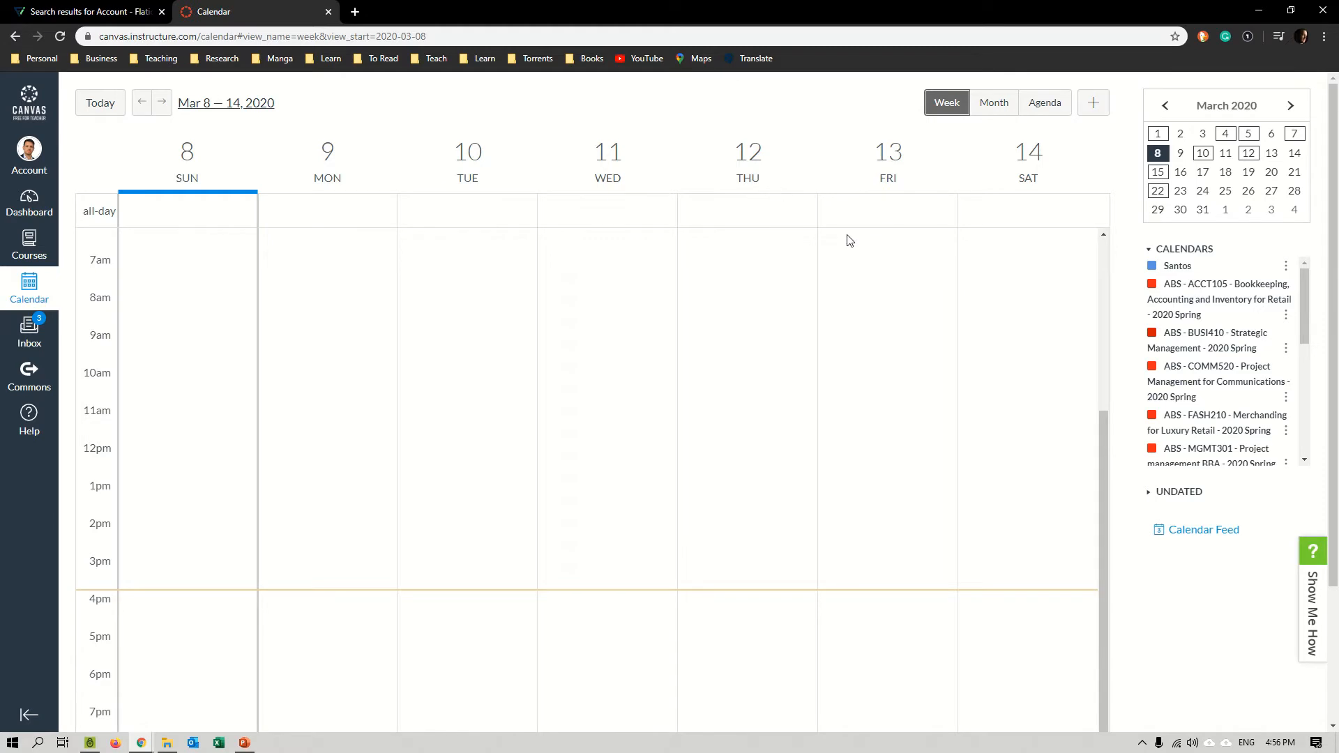
scroll(849, 241, down, 3)
scroll(911, 367, up, 6)
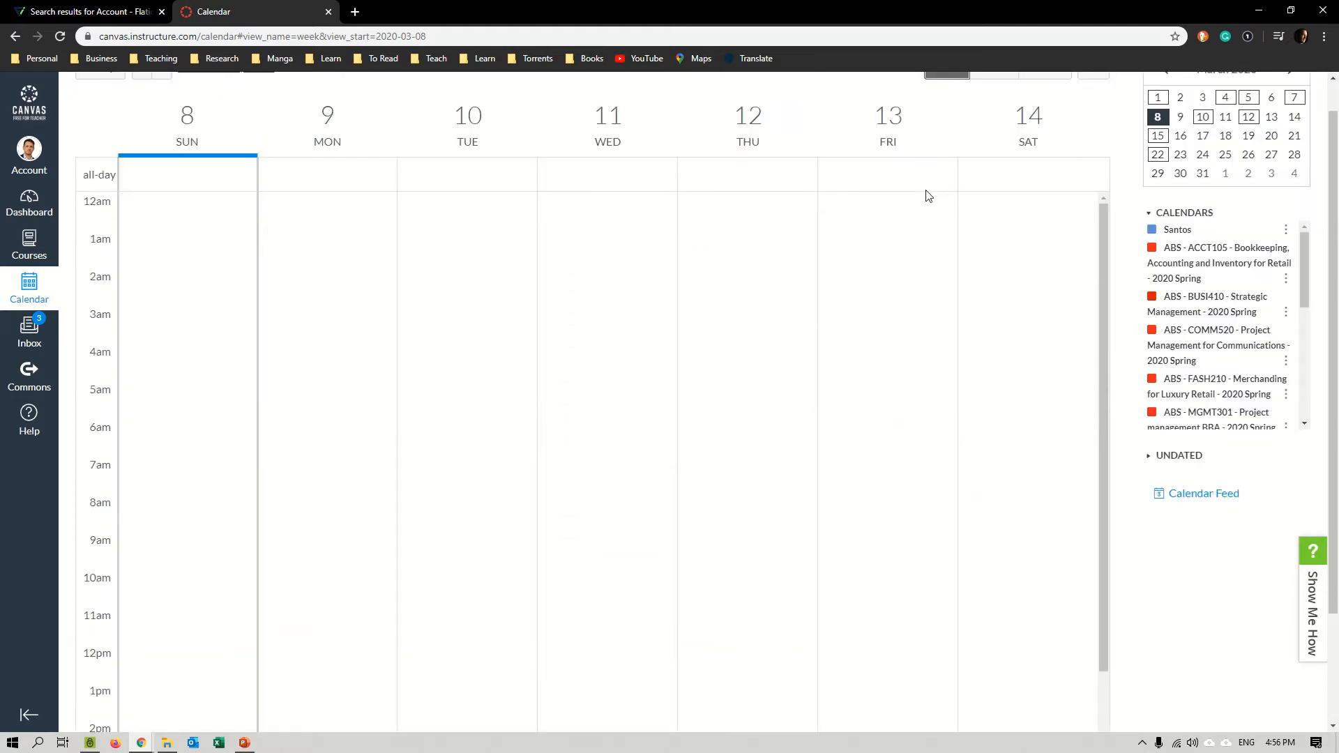
scroll(927, 195, up, 1)
click(983, 110)
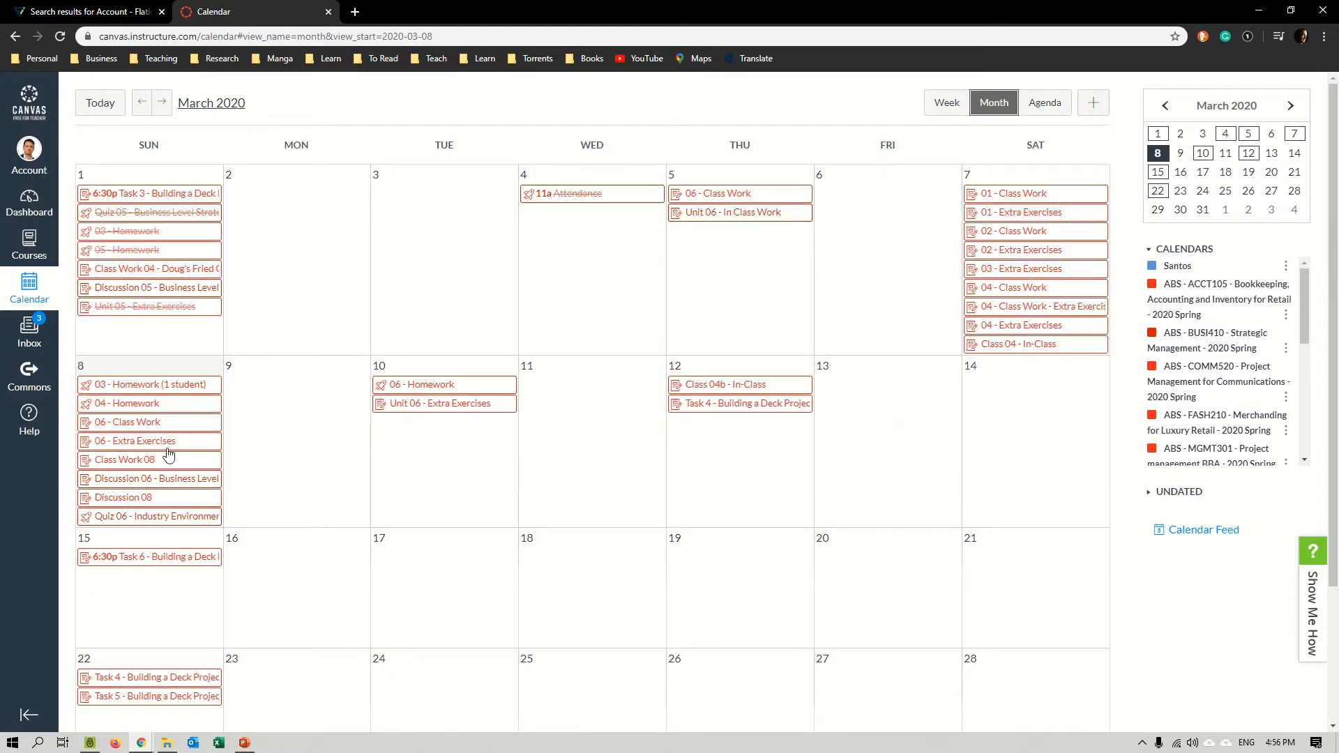
Return to the dashboard and open the Assignments page of the Accounting course.
click(29, 203)
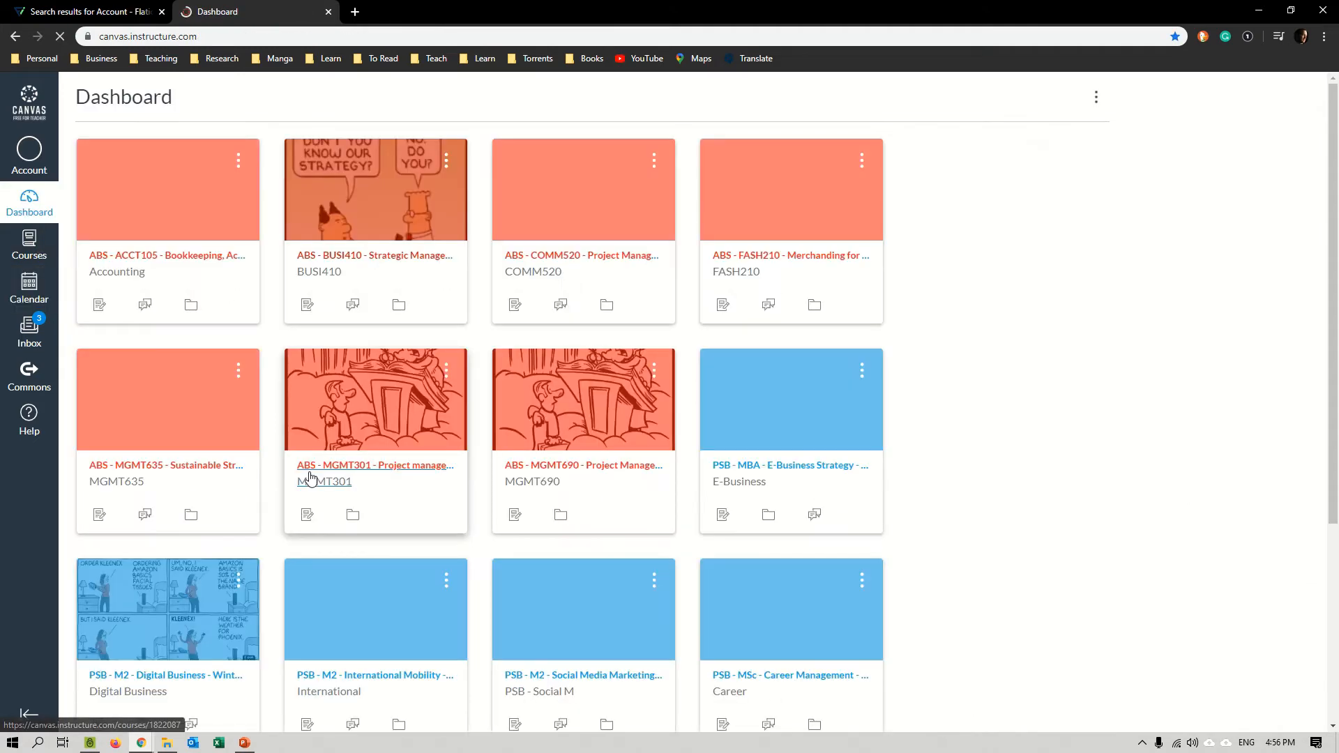
click(561, 482)
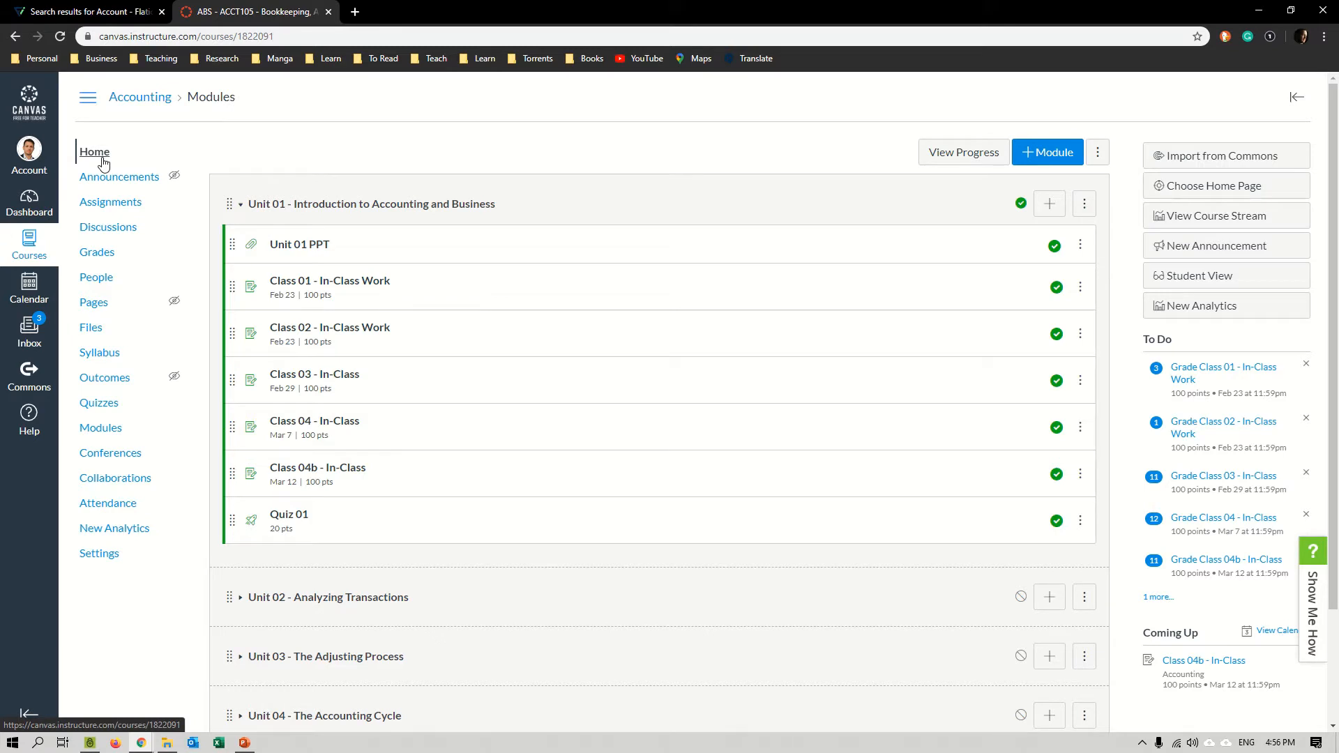
click(115, 202)
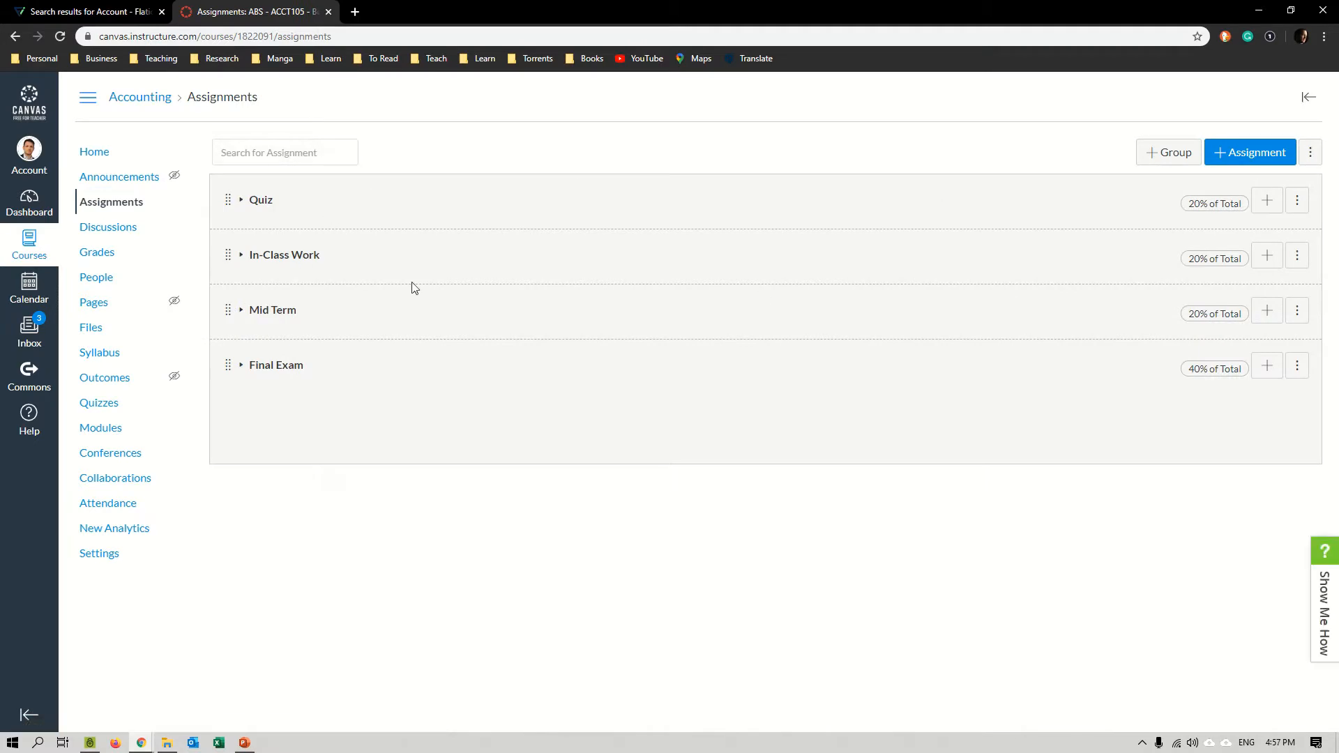
Expand and collapse the In-Class Work, Mid Term and Quiz groups to examine the assignments they contain.
click(279, 258)
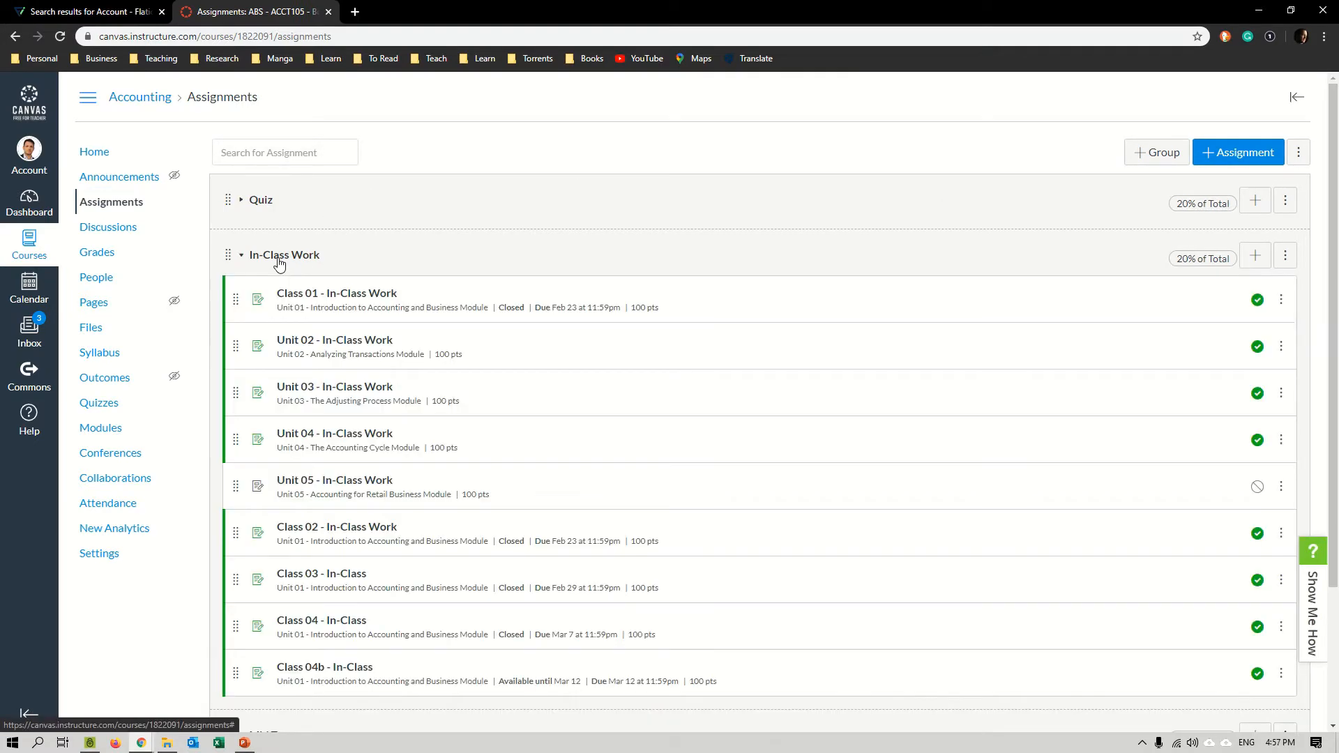
click(279, 258)
click(282, 318)
click(282, 318)
click(251, 207)
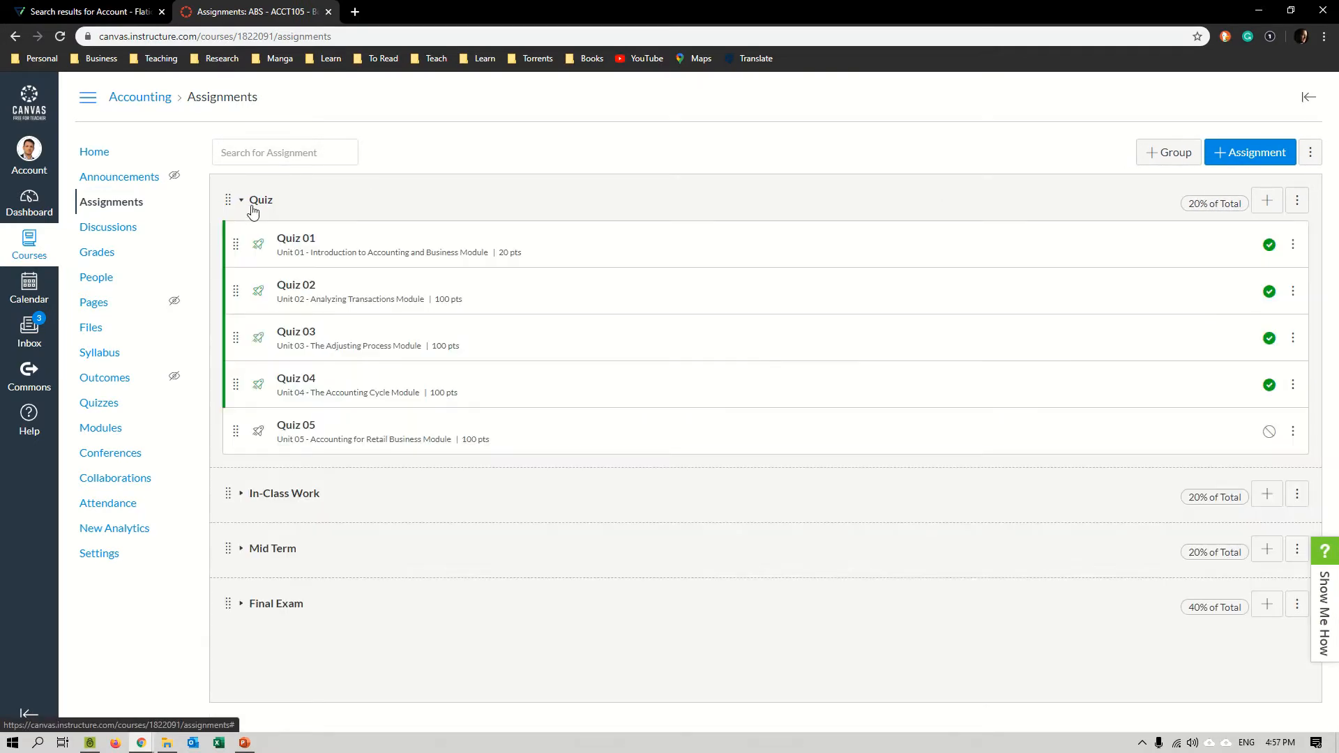
click(252, 203)
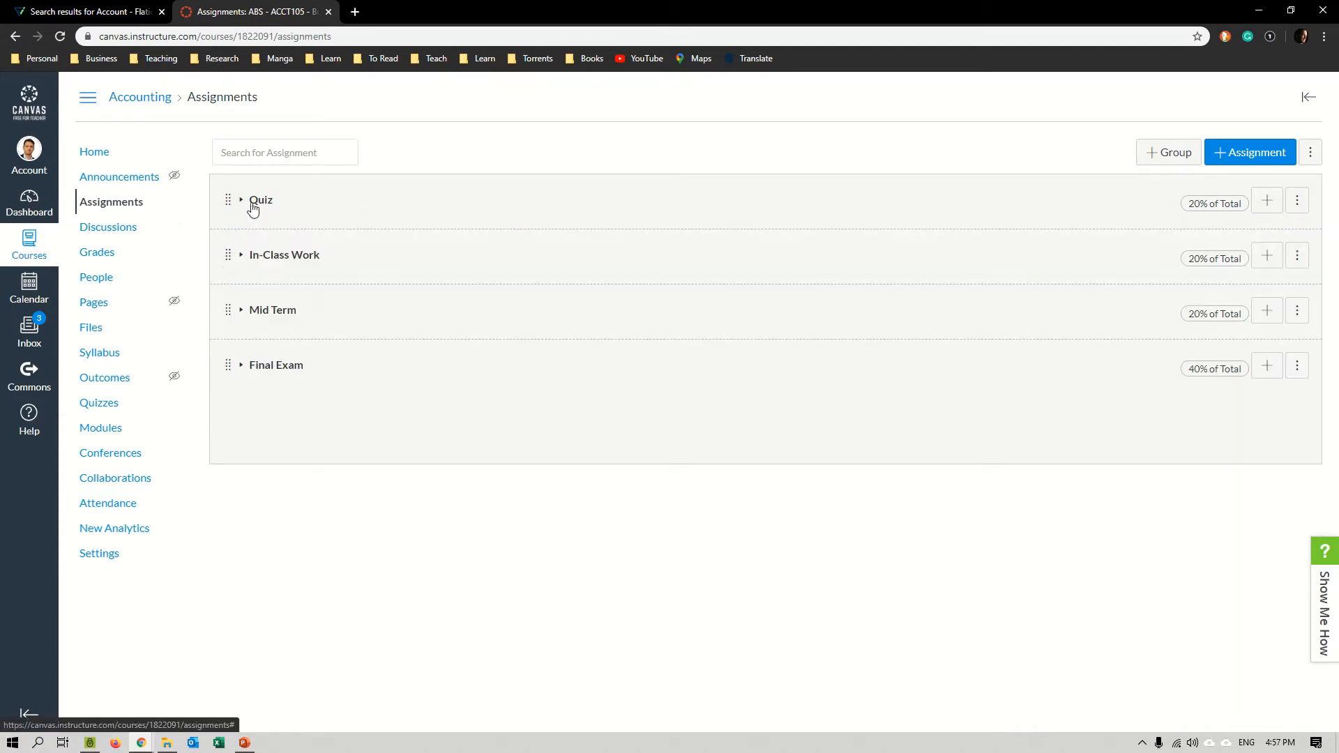
click(286, 317)
click(286, 317)
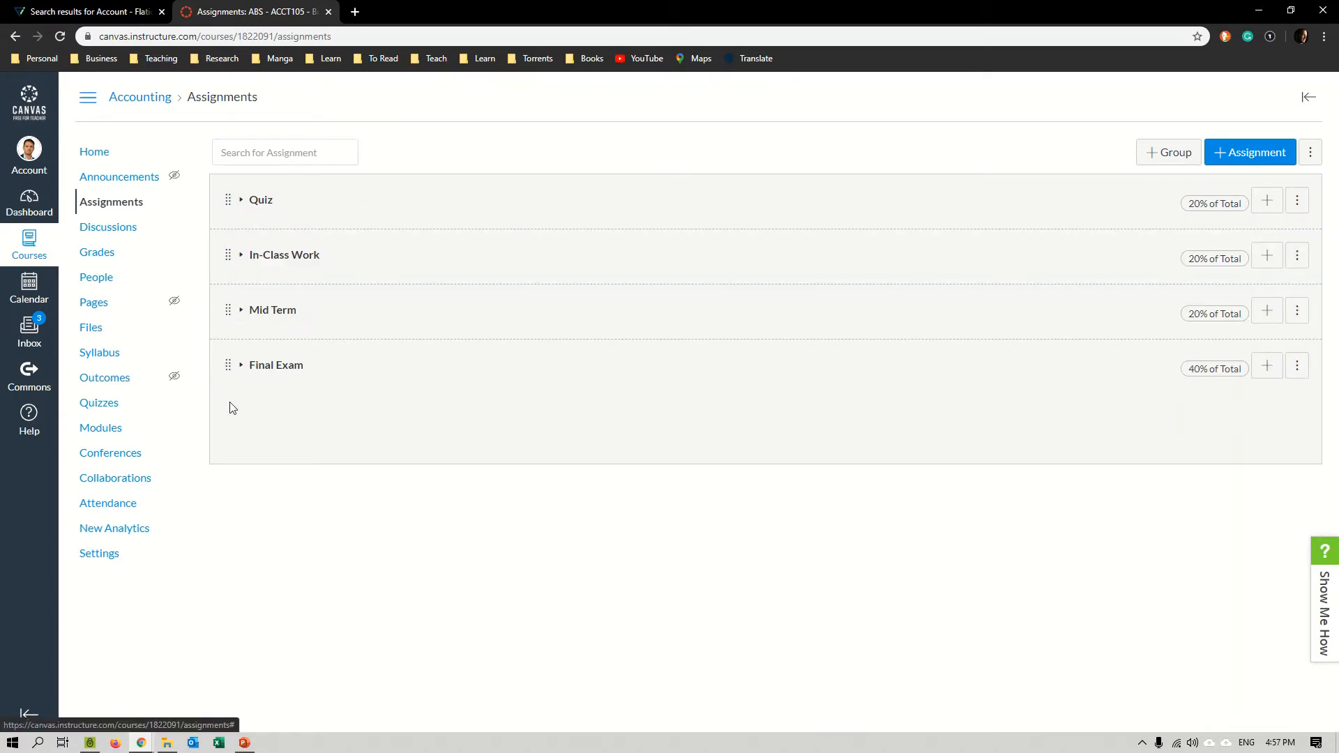
Return to the Accounting course's home page and look through its unit modules.
click(98, 155)
scroll(416, 514, down, 2)
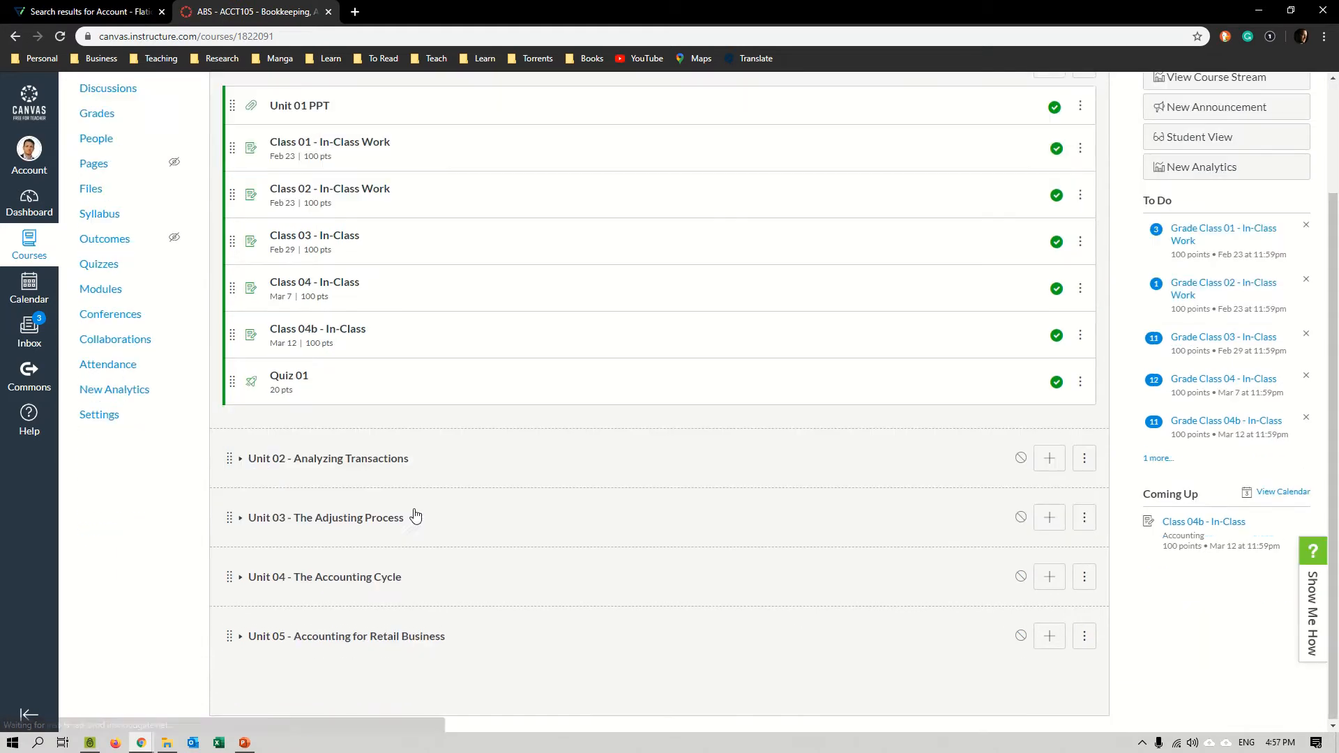
scroll(711, 473, up, 2)
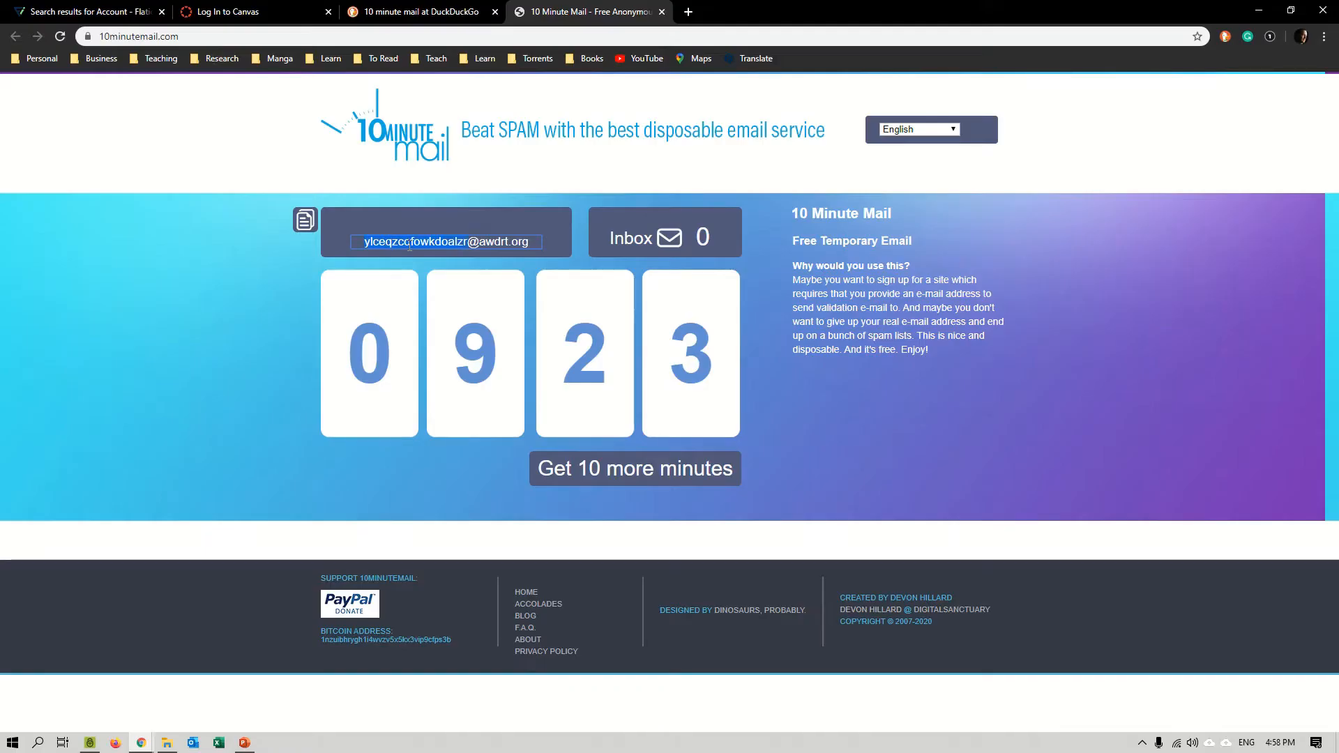
Copy the temporary e-mail address from 10 Minute Mail and return to the Canvas login page.
right_click(409, 244)
click(429, 255)
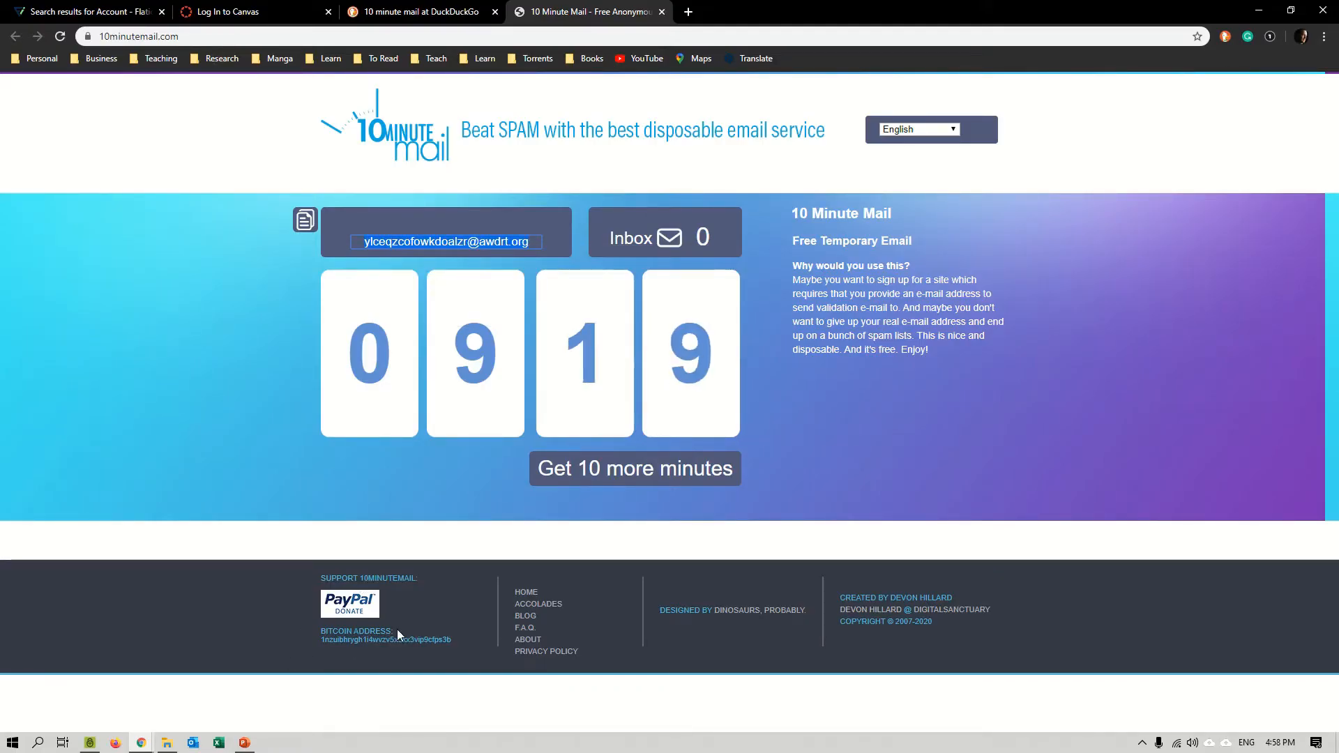
click(236, 11)
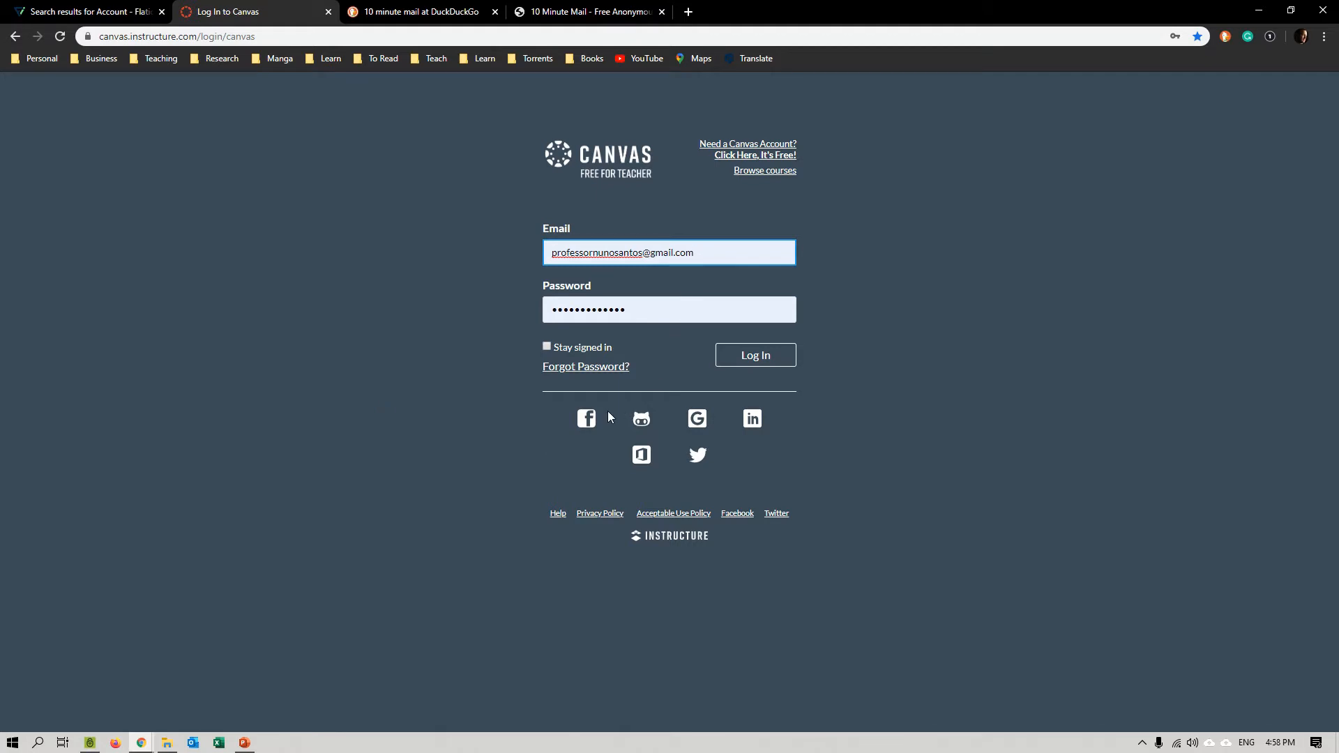
Start a new Canvas registration as a teacher and open the Free Canvas Account form.
click(750, 156)
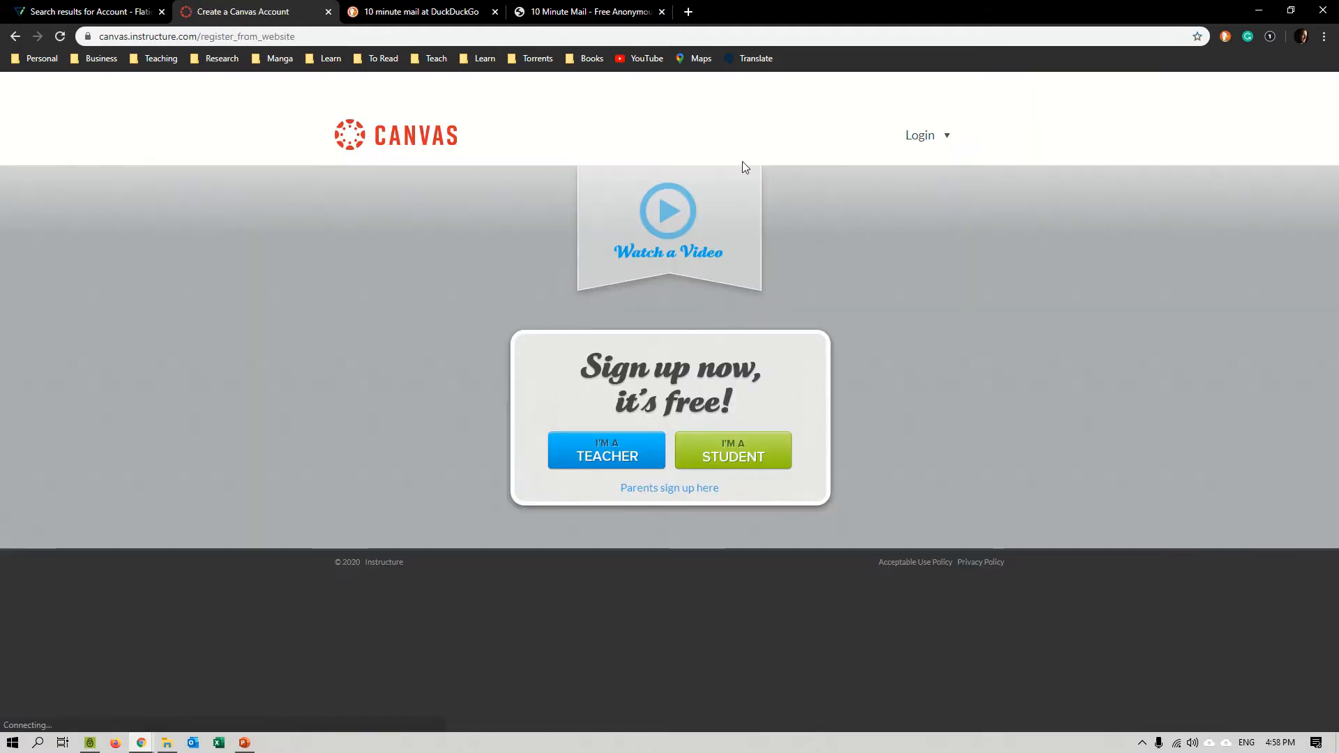
click(634, 442)
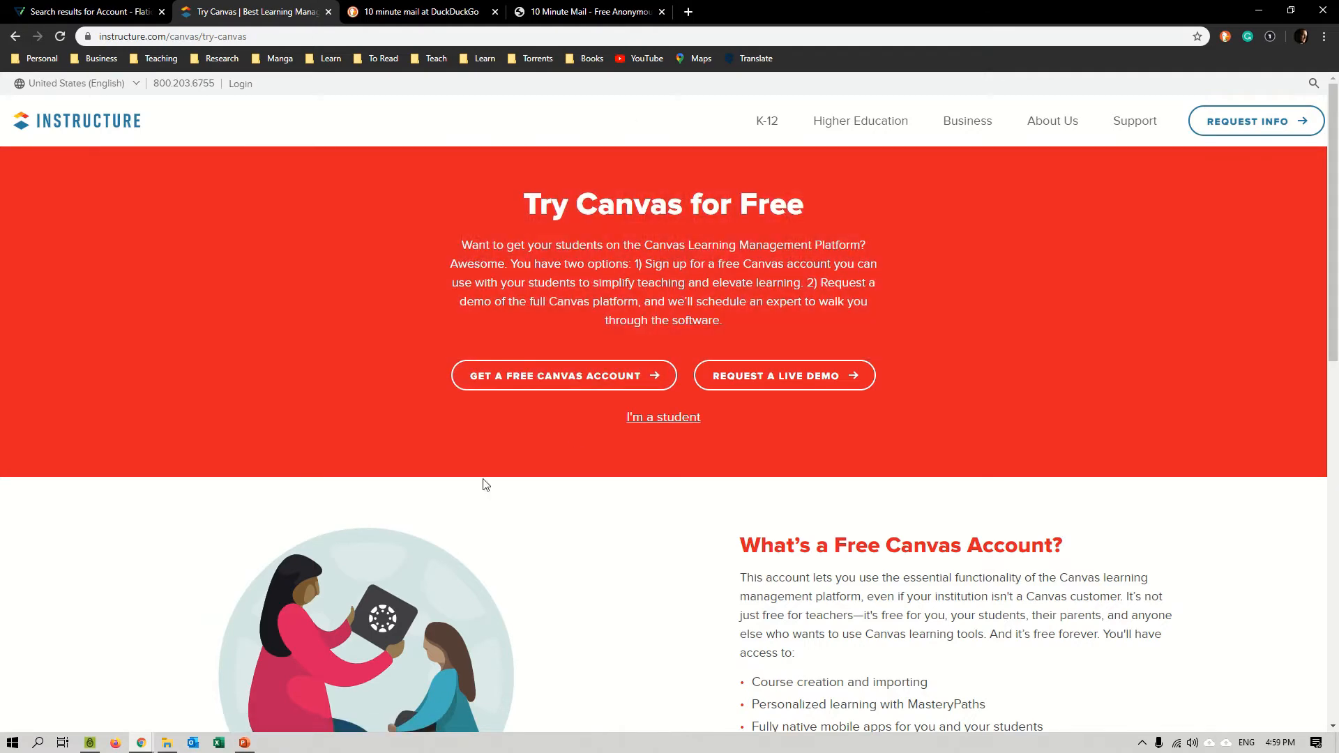
click(568, 382)
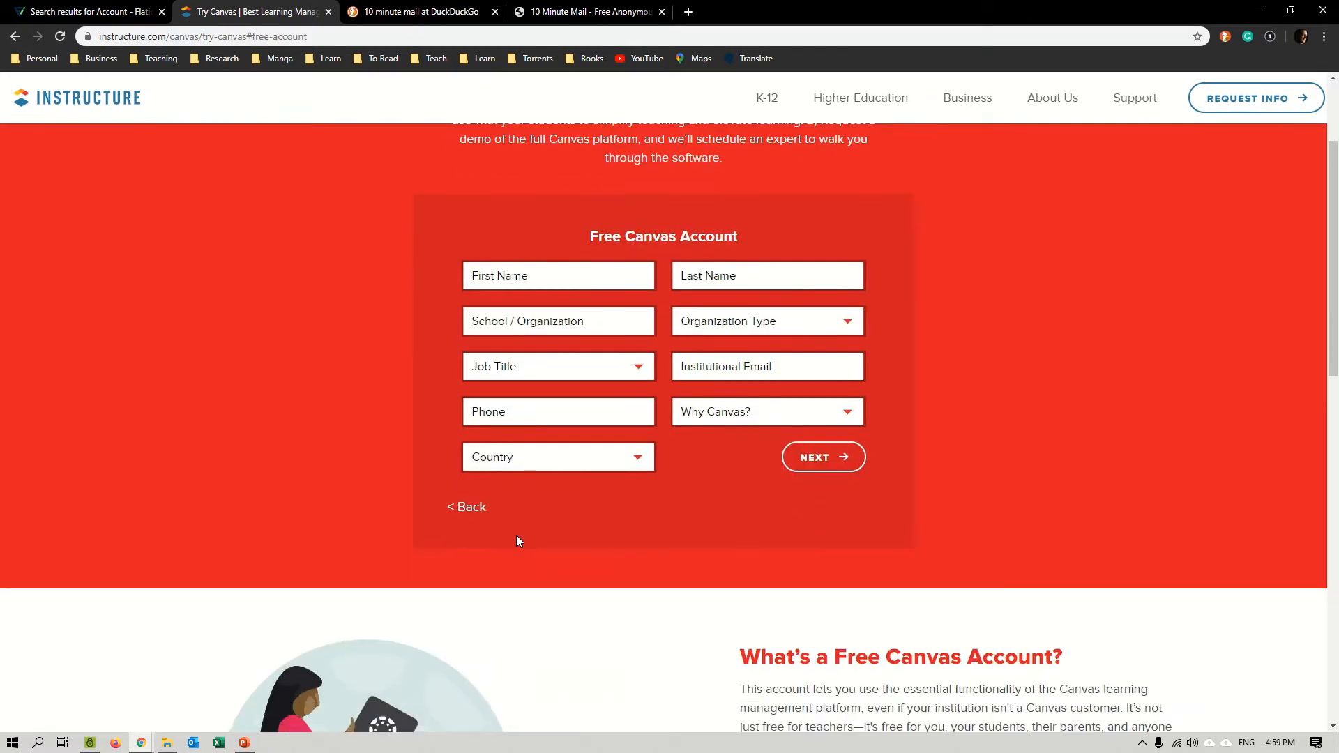
Enter the teacher's first and last name in the Free Canvas Account form.
click(551, 286)
key(BackSpace)
key(BackSpace)
text(Professor)
key(Tab)
text(Sant)
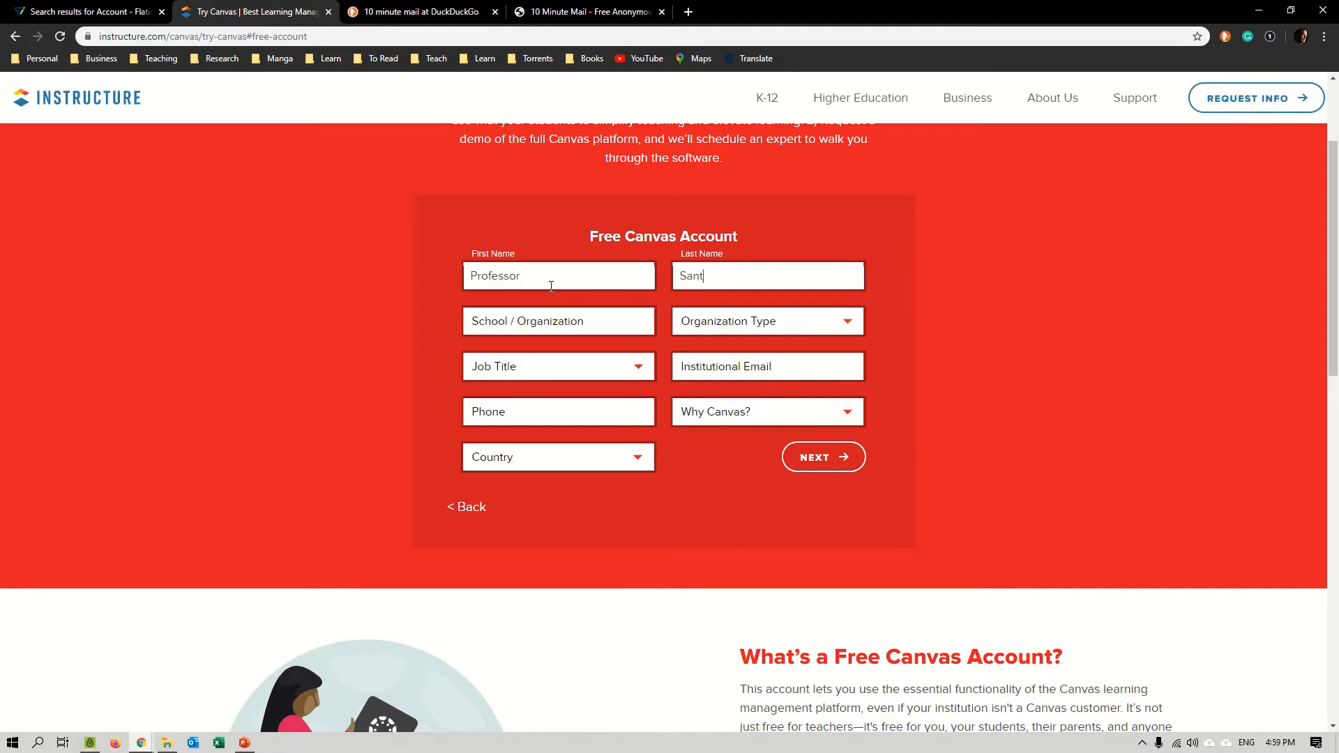
Enter xpto as the school or organization and set the organization type to Higher Ed.
click(597, 323)
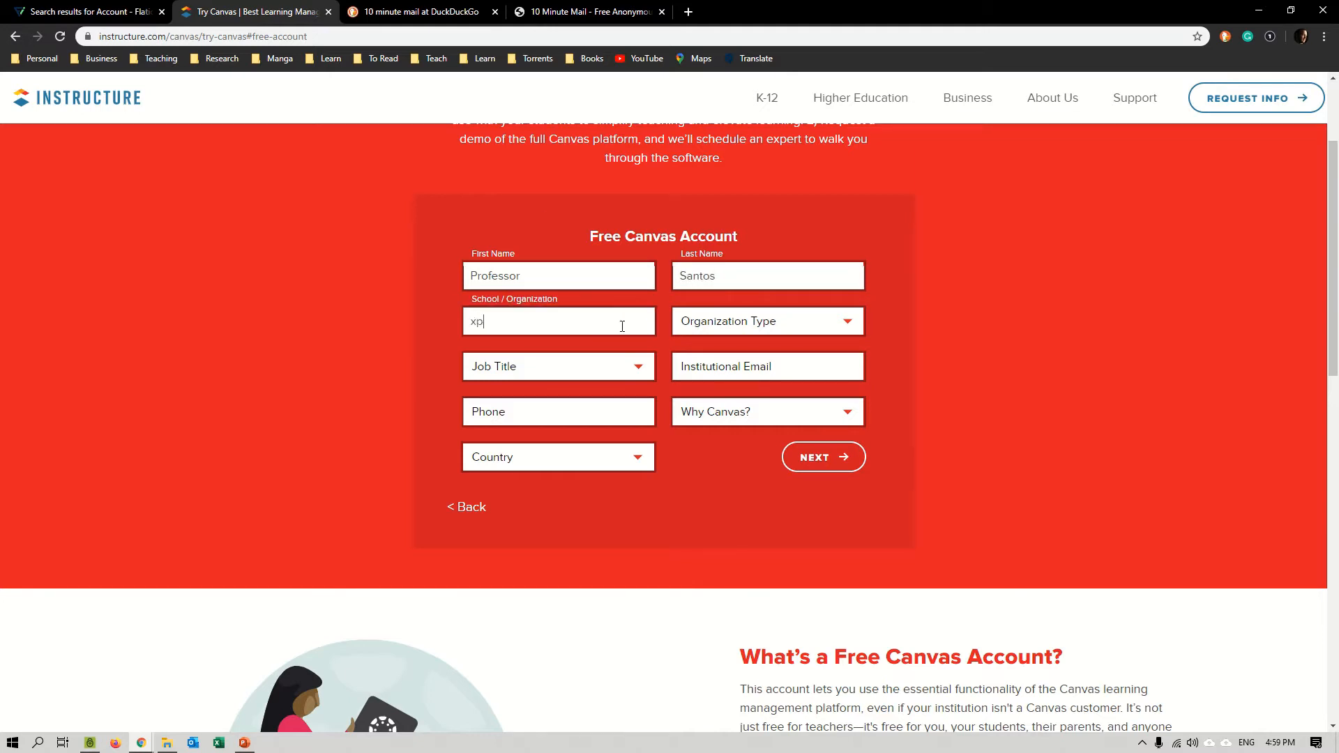
click(726, 328)
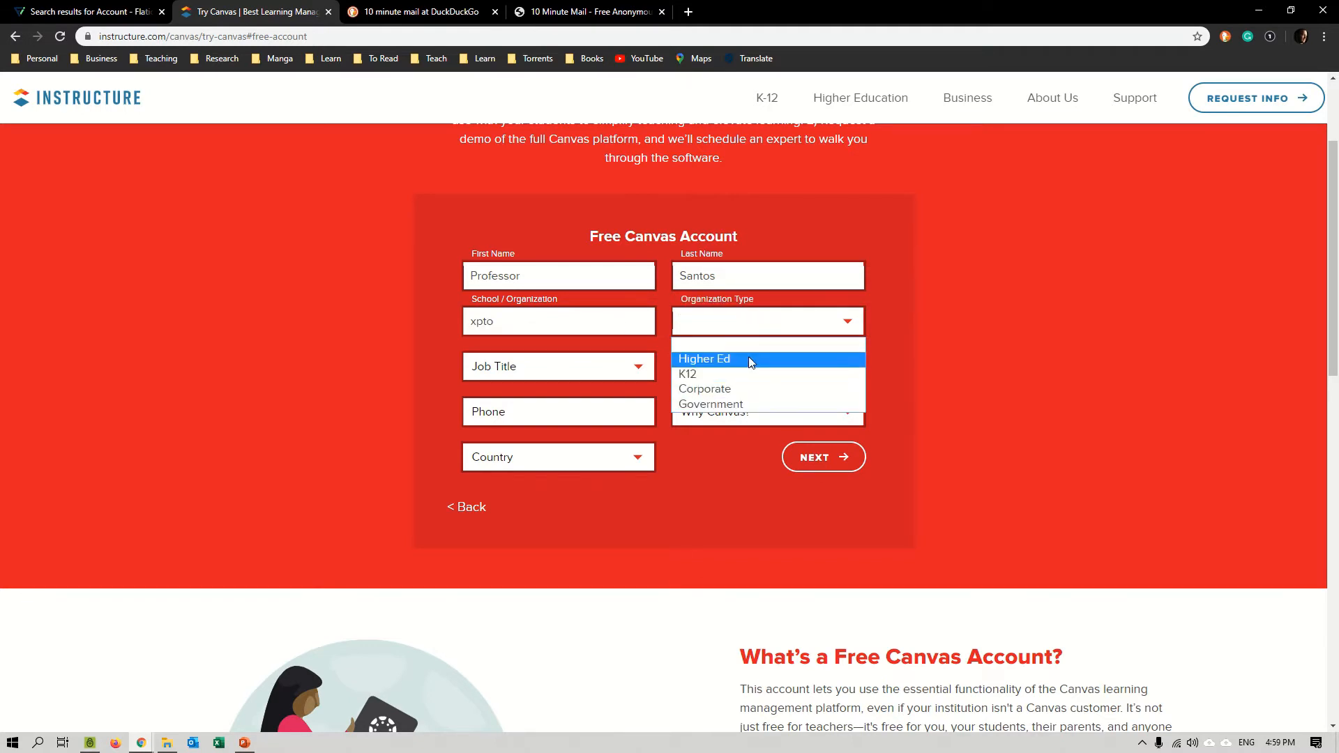
click(747, 357)
Set the job title to Teacher/Instructor in the Free Canvas Account form.
click(601, 369)
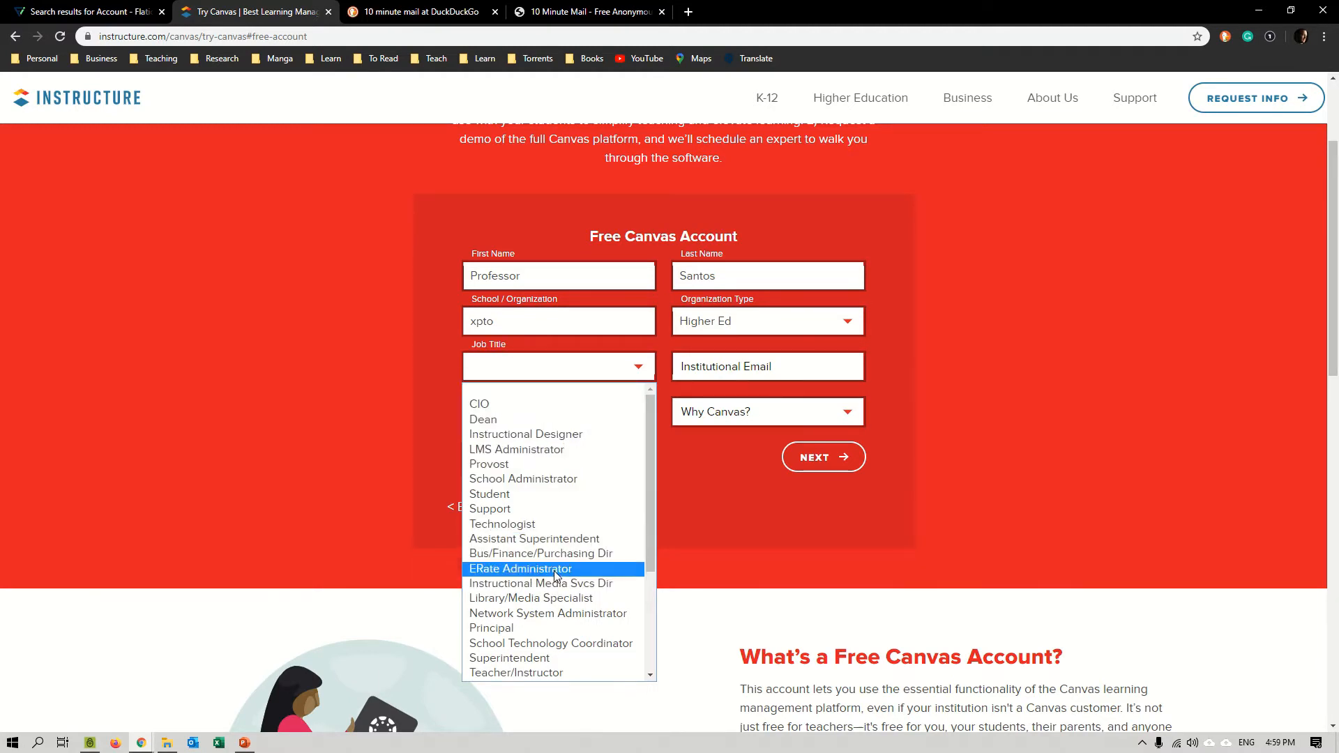
scroll(558, 530, down, 3)
click(557, 509)
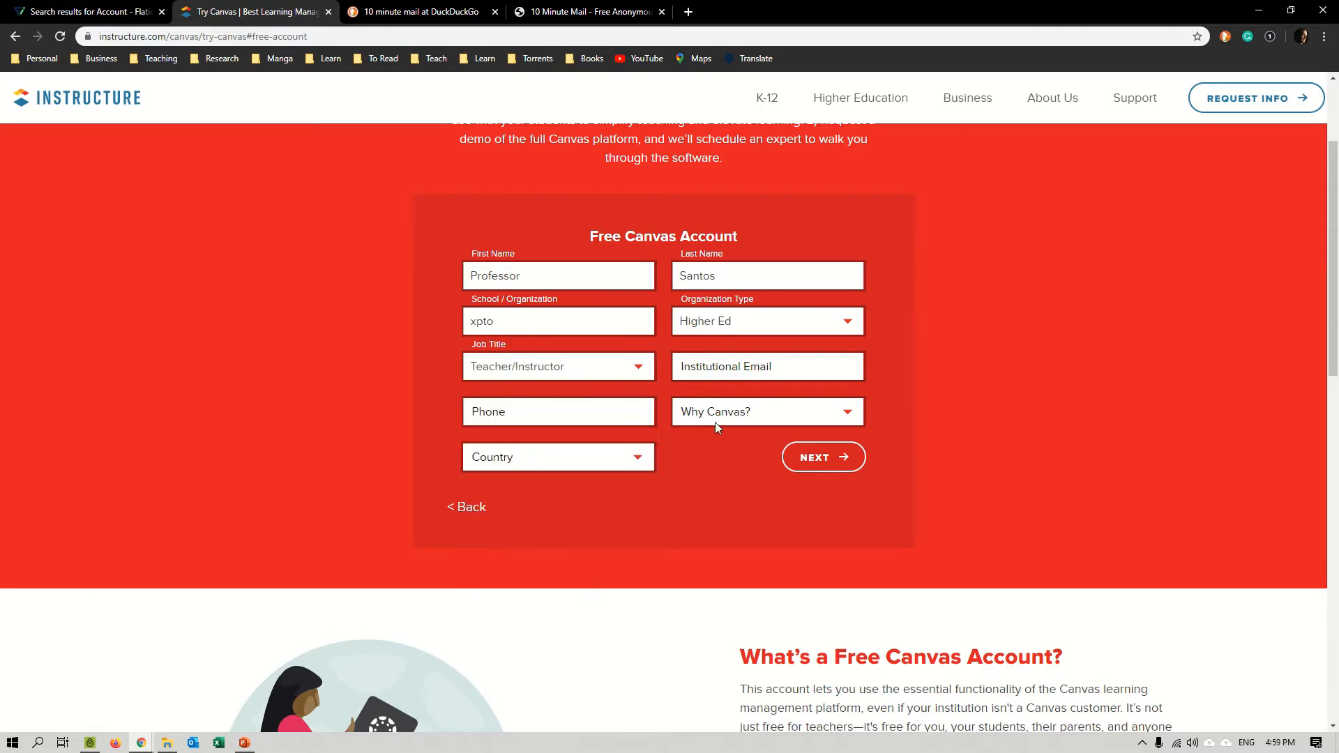
Extend the 10 Minute Mail mailbox by 10 more minutes and copy its temporary e-mail address.
click(733, 376)
mouse_move(605, 20)
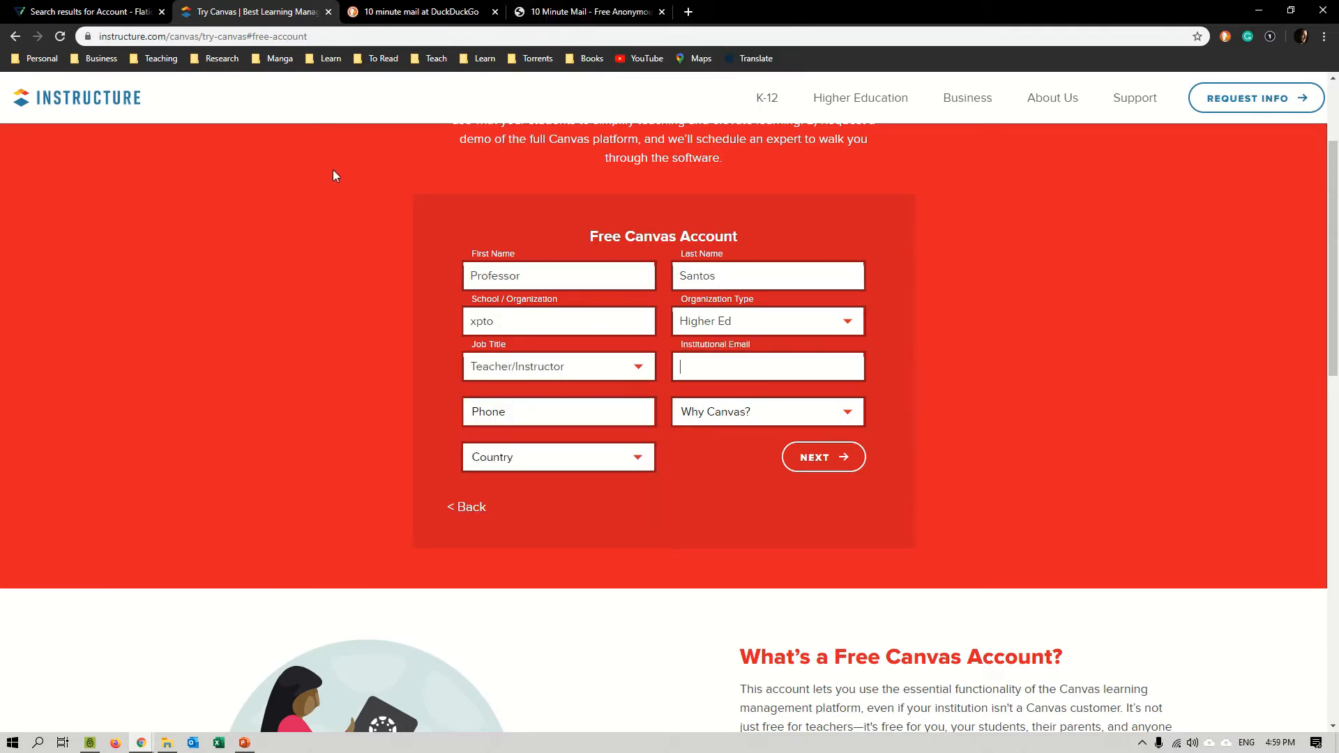
click(548, 12)
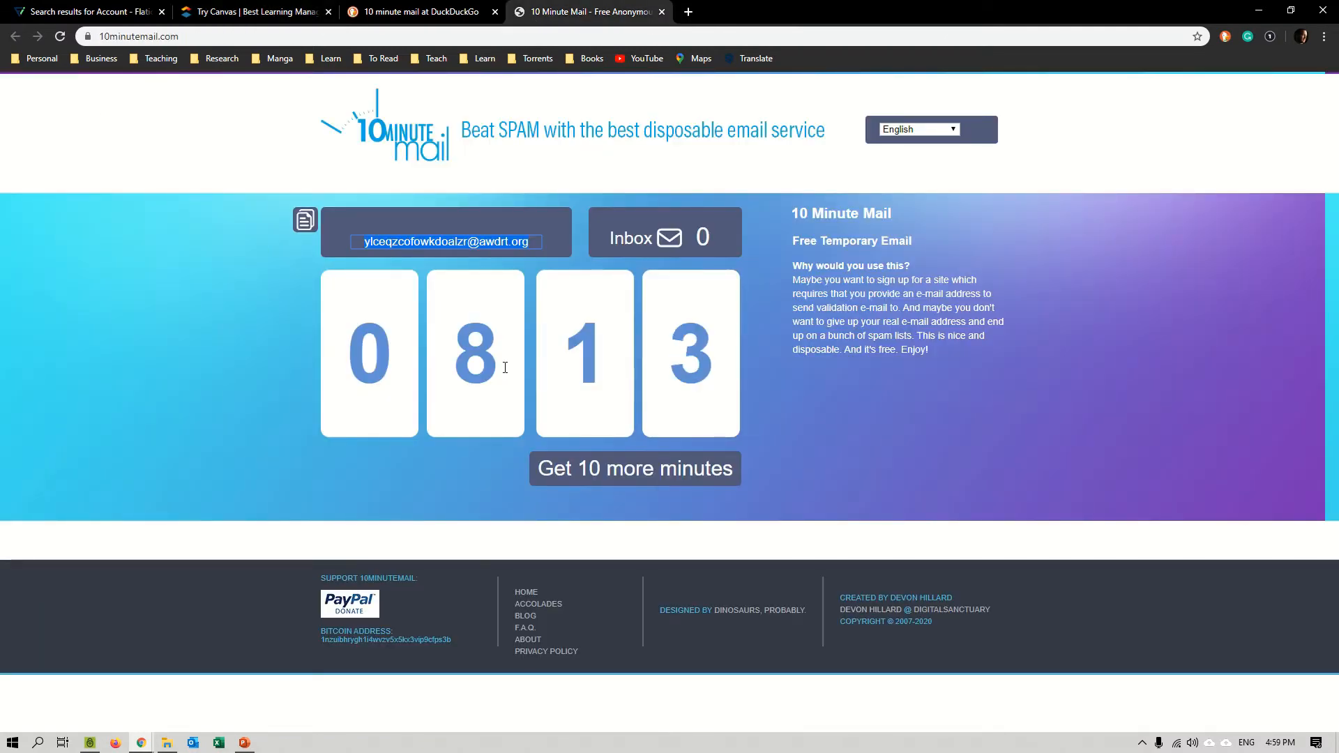
click(589, 472)
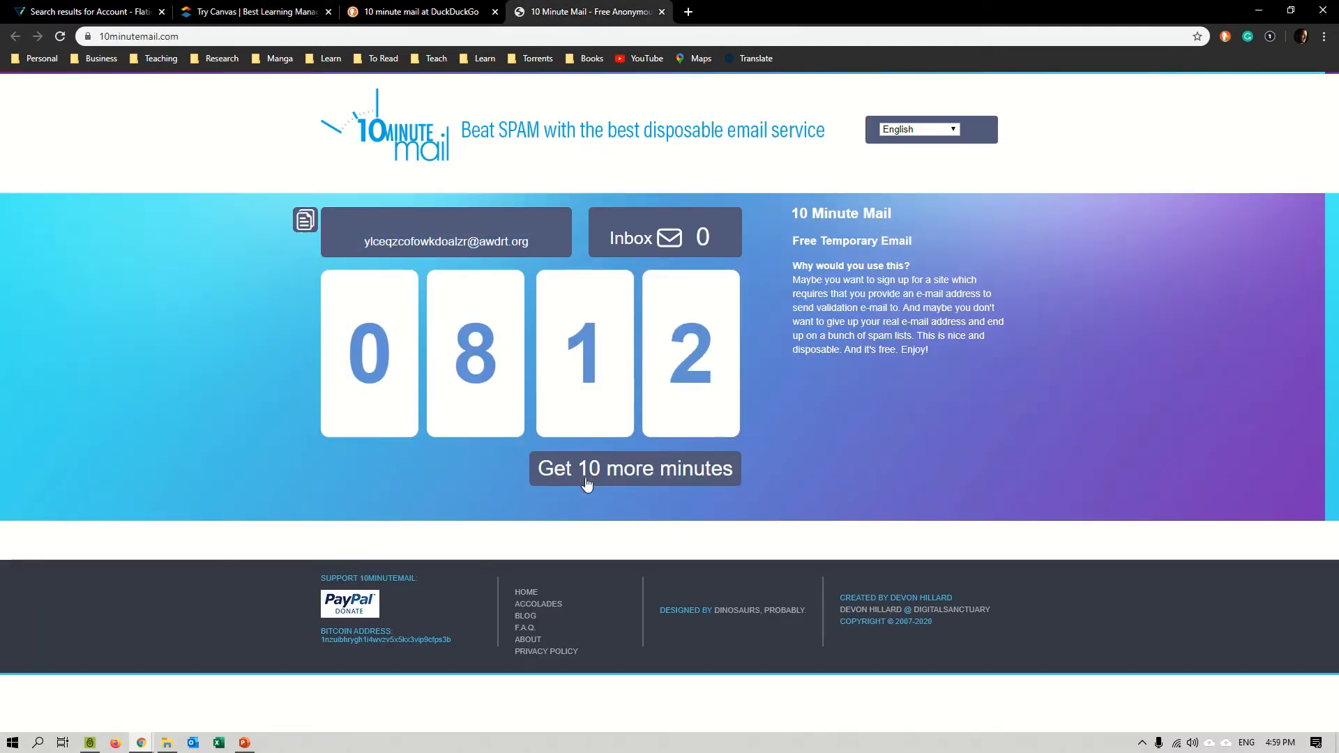
click(439, 239)
right_click(438, 243)
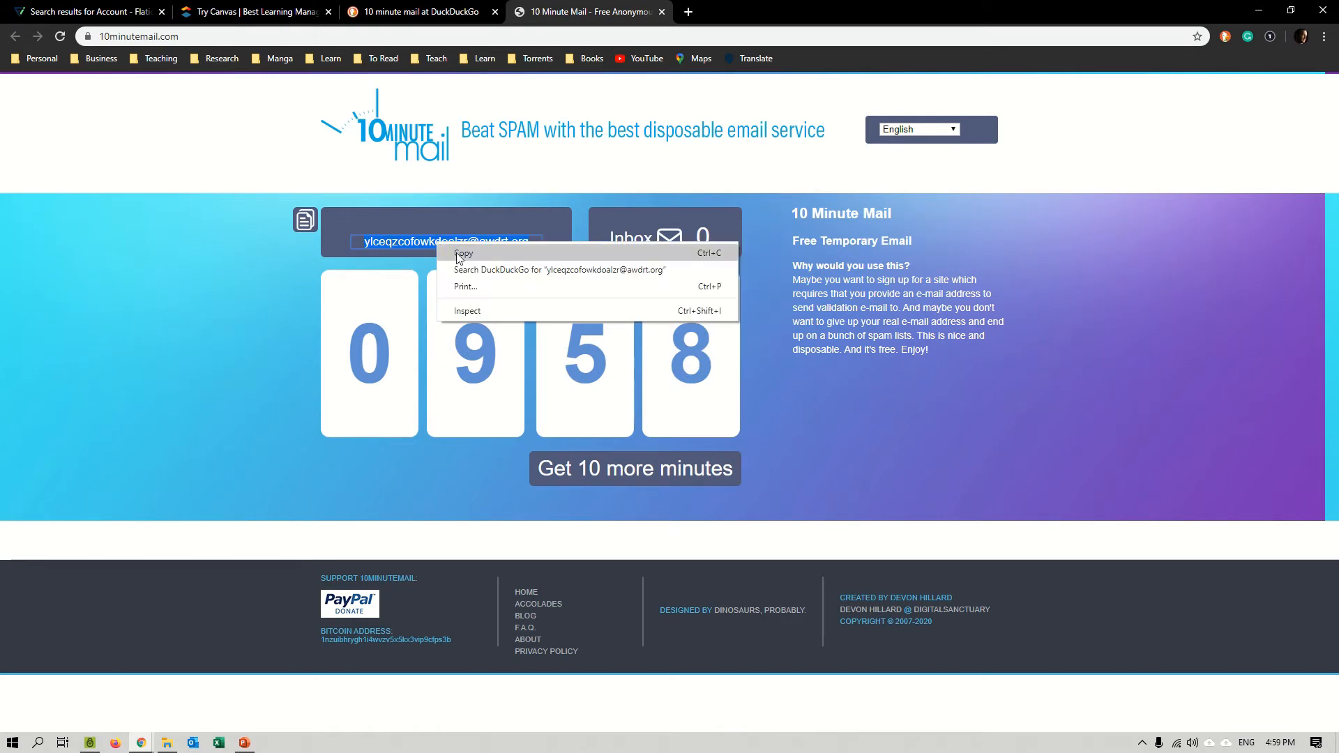
click(455, 252)
click(279, 293)
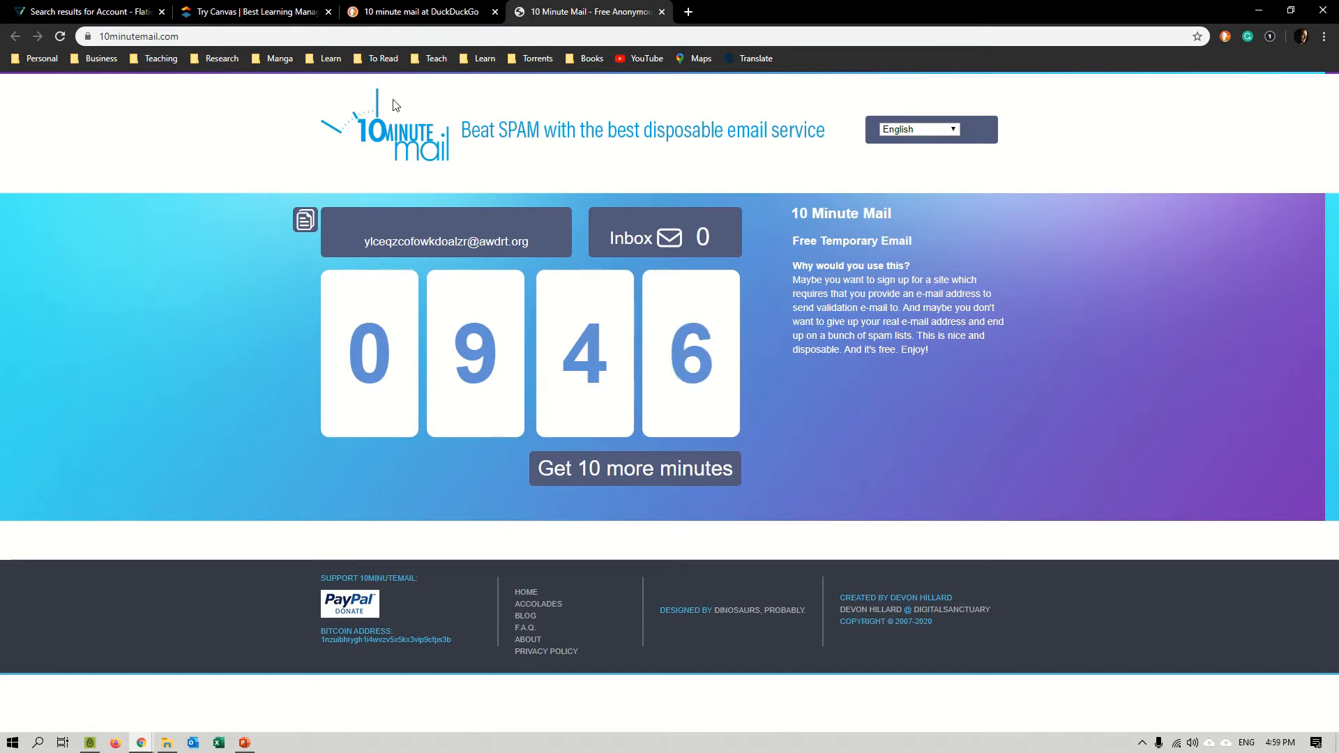
Return to the Canvas registration form and paste the temporary address as the institutional email.
click(251, 11)
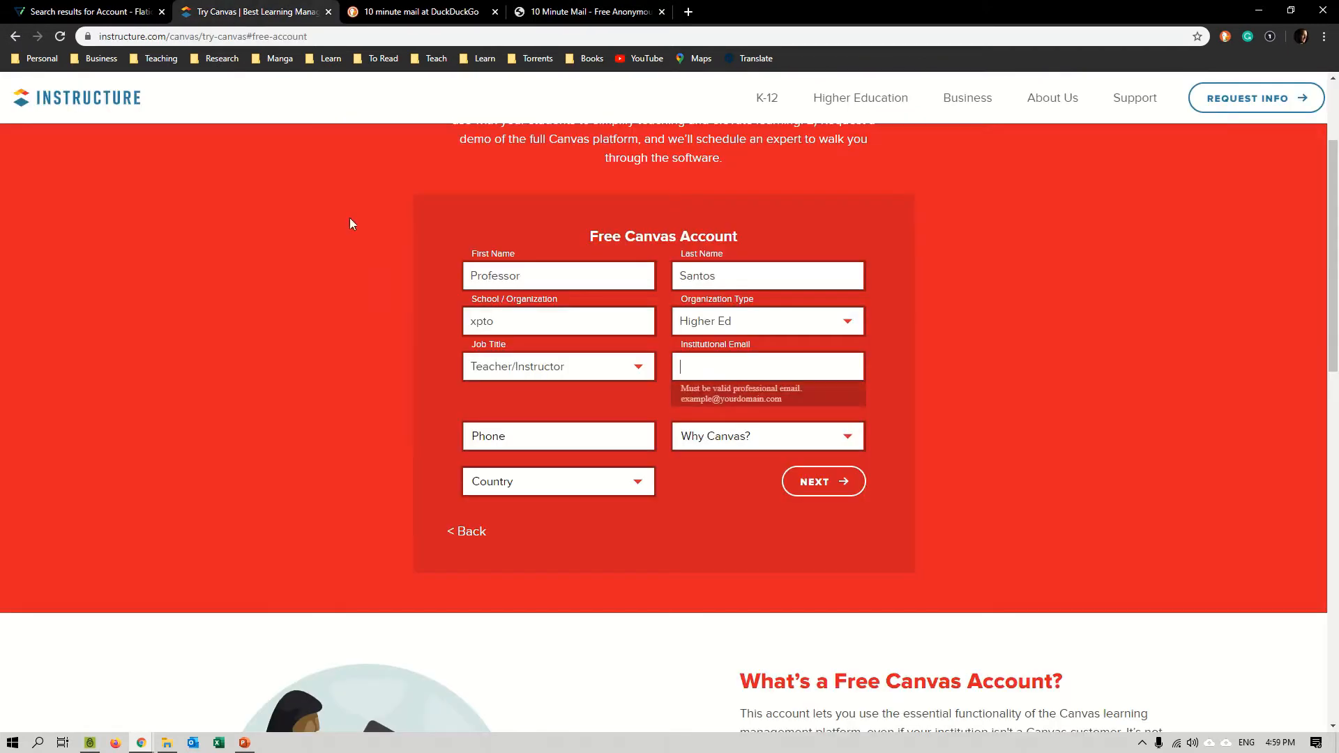
click(731, 366)
key(ctrl+v)
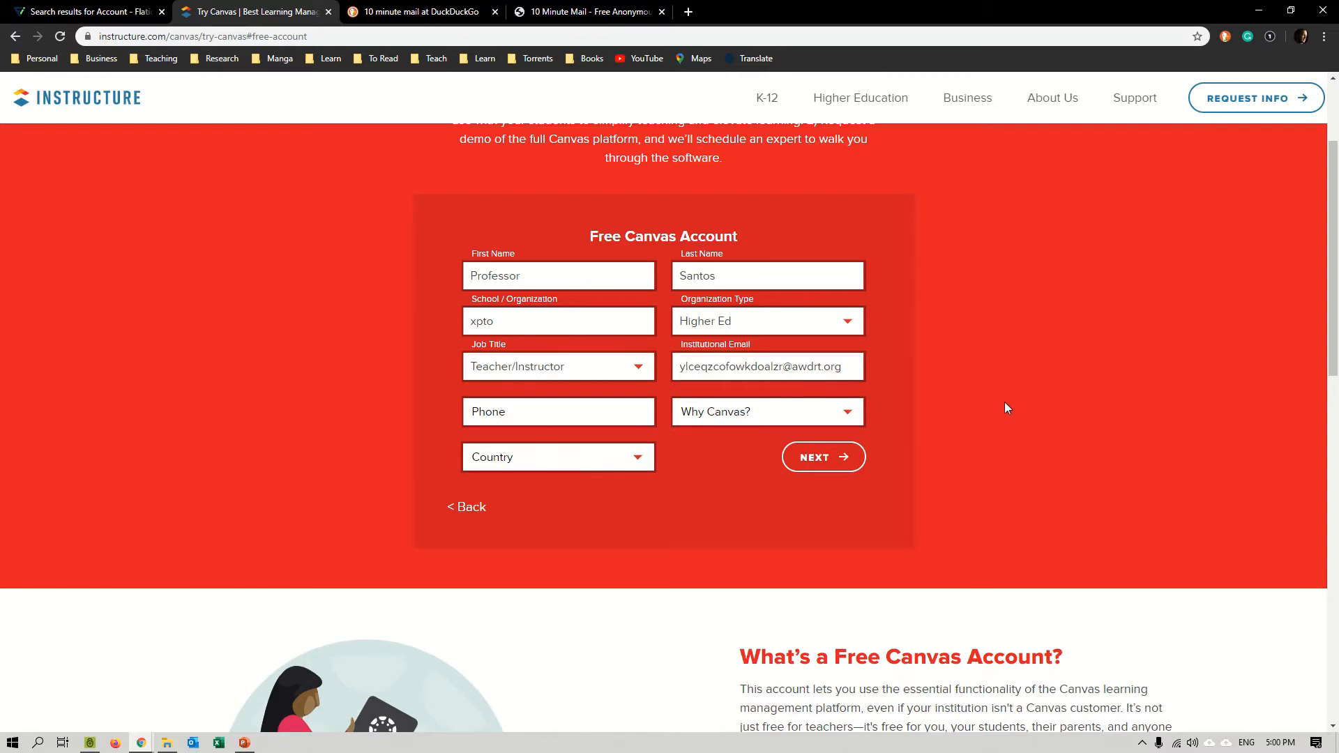
Choose "I want to teach my course on Canvas." as the reason for using Canvas and France as the country.
click(712, 422)
click(722, 448)
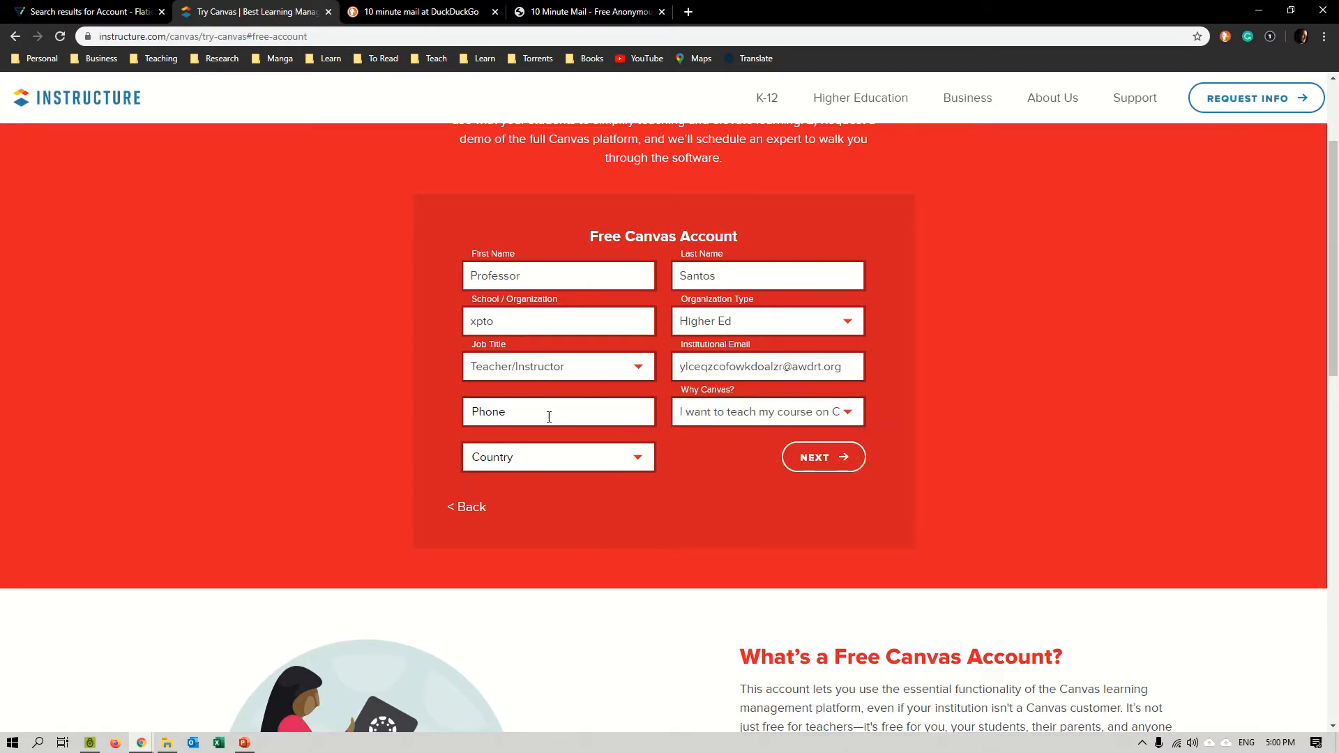
click(551, 465)
key(f)
key(Down)
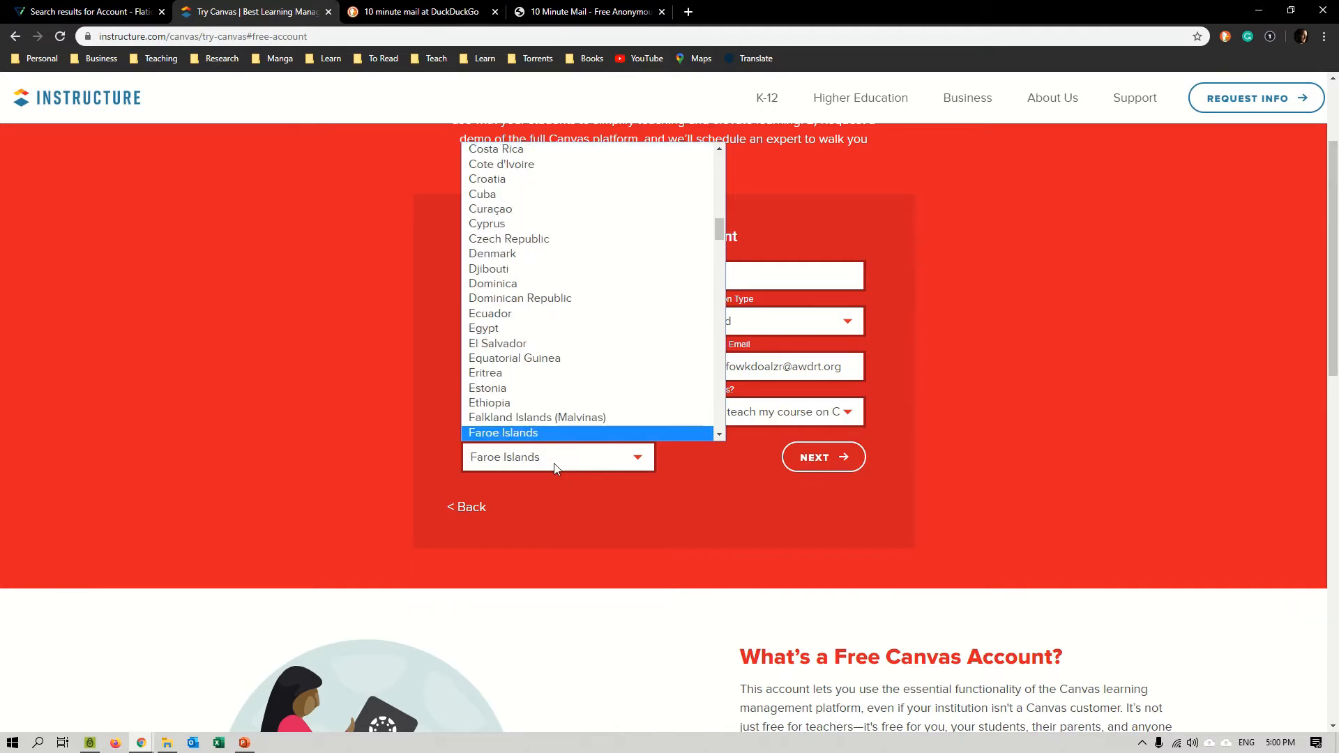
key(Down)
key(Down)
key(Down)
key(Down)
key(Up)
key(Return)
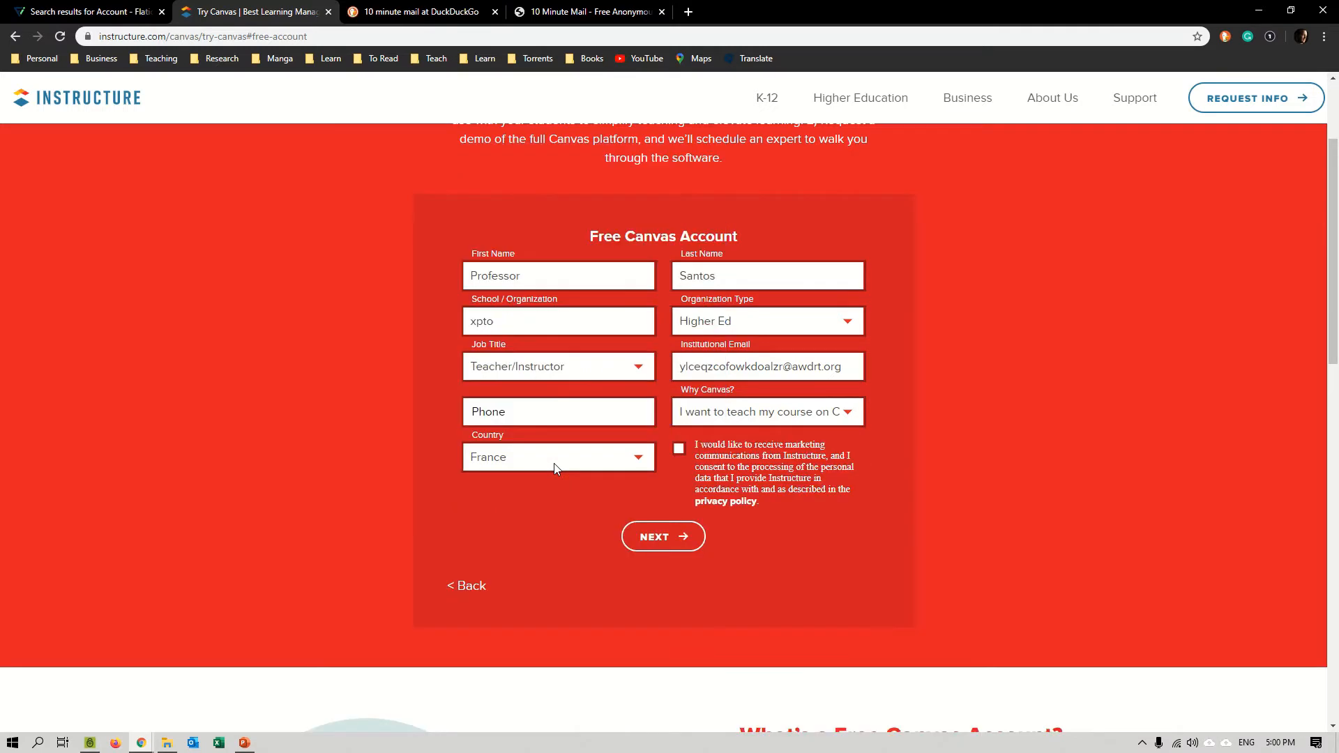
Enter the teacher's phone number and try to continue without agreeing to marketing communications.
click(678, 449)
click(678, 449)
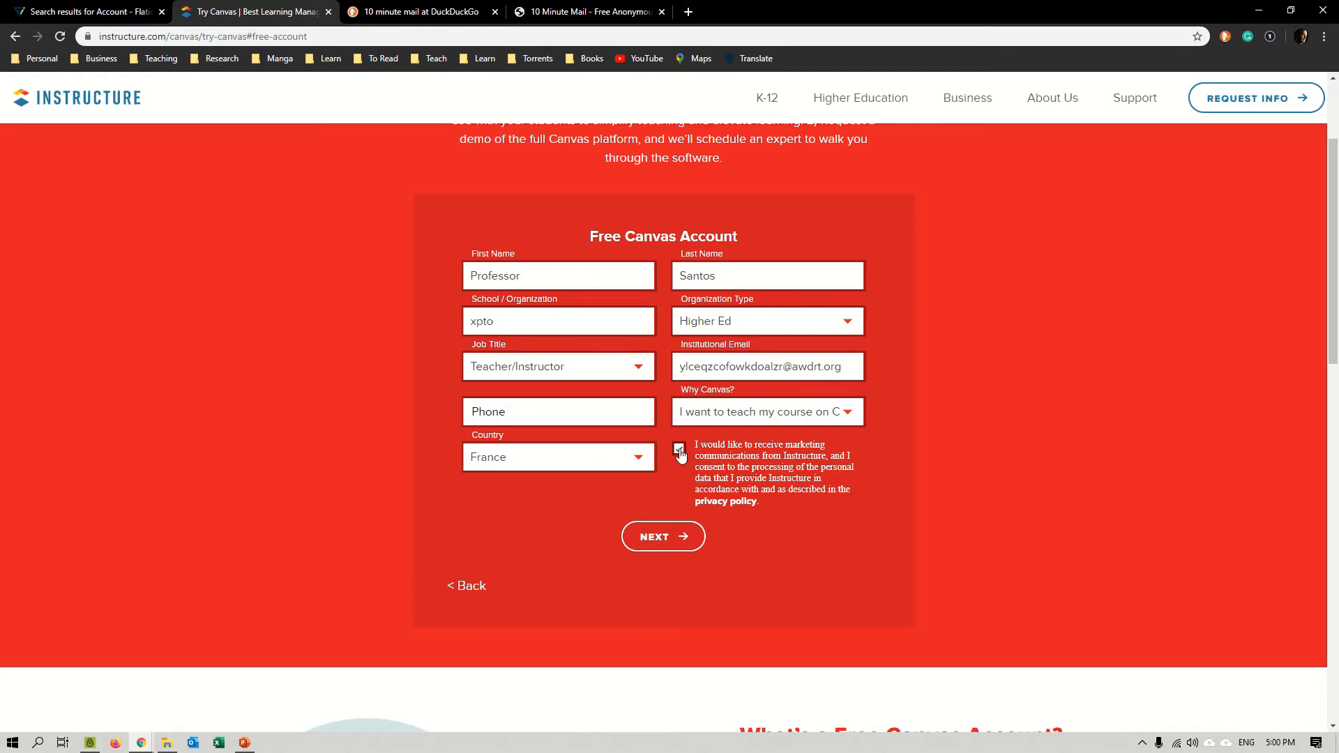
click(663, 536)
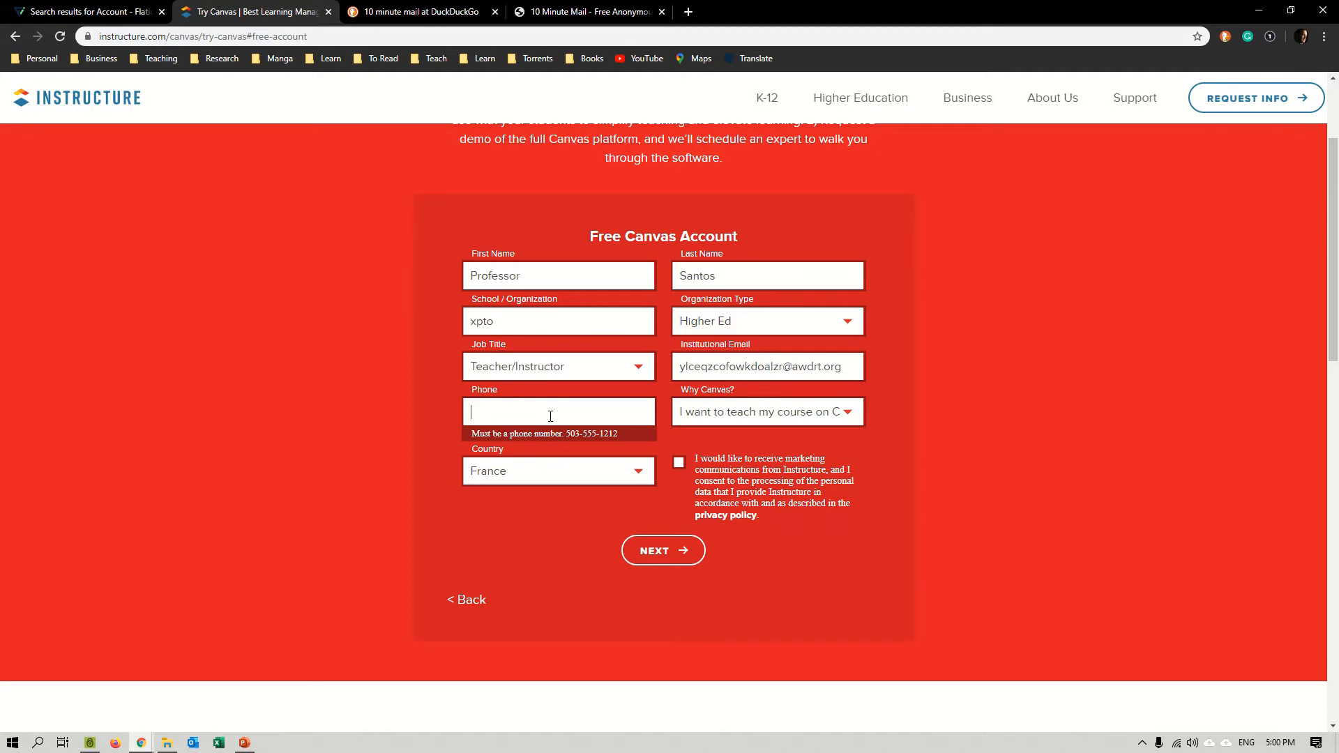
text(06)
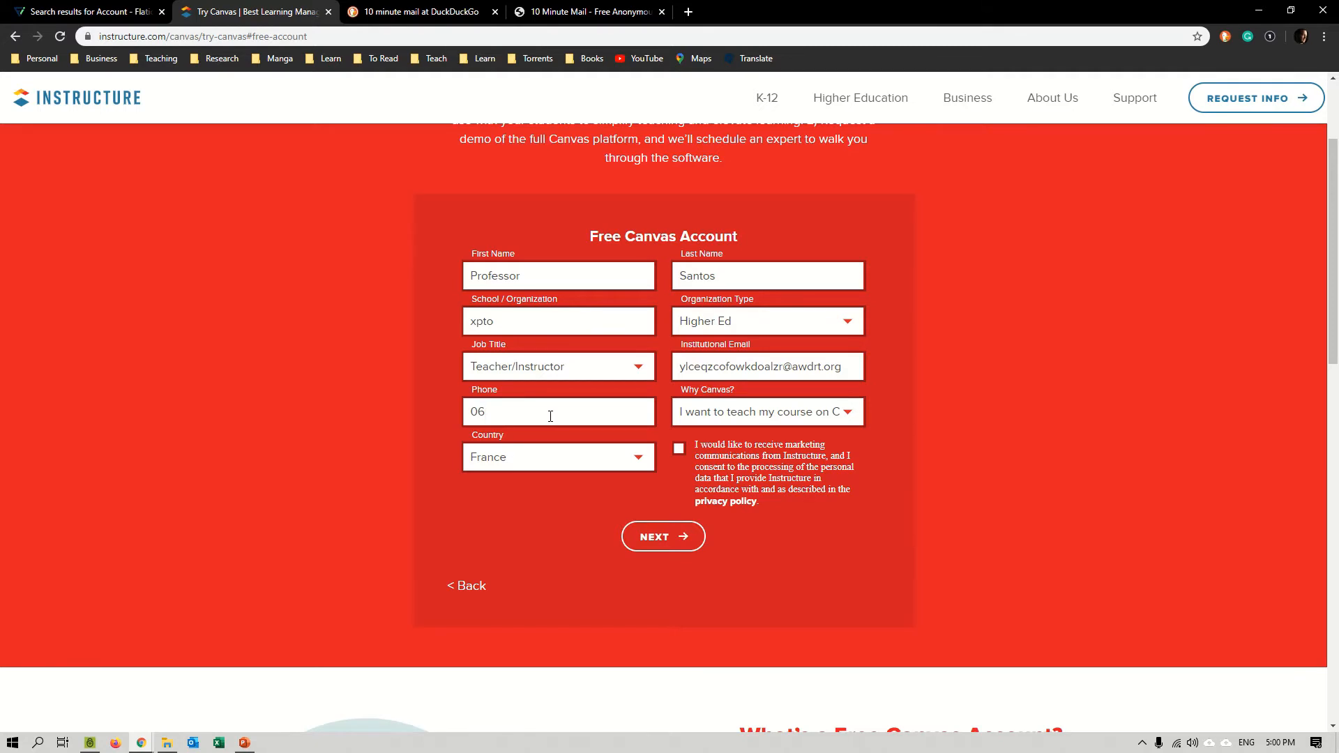
text(6666666)
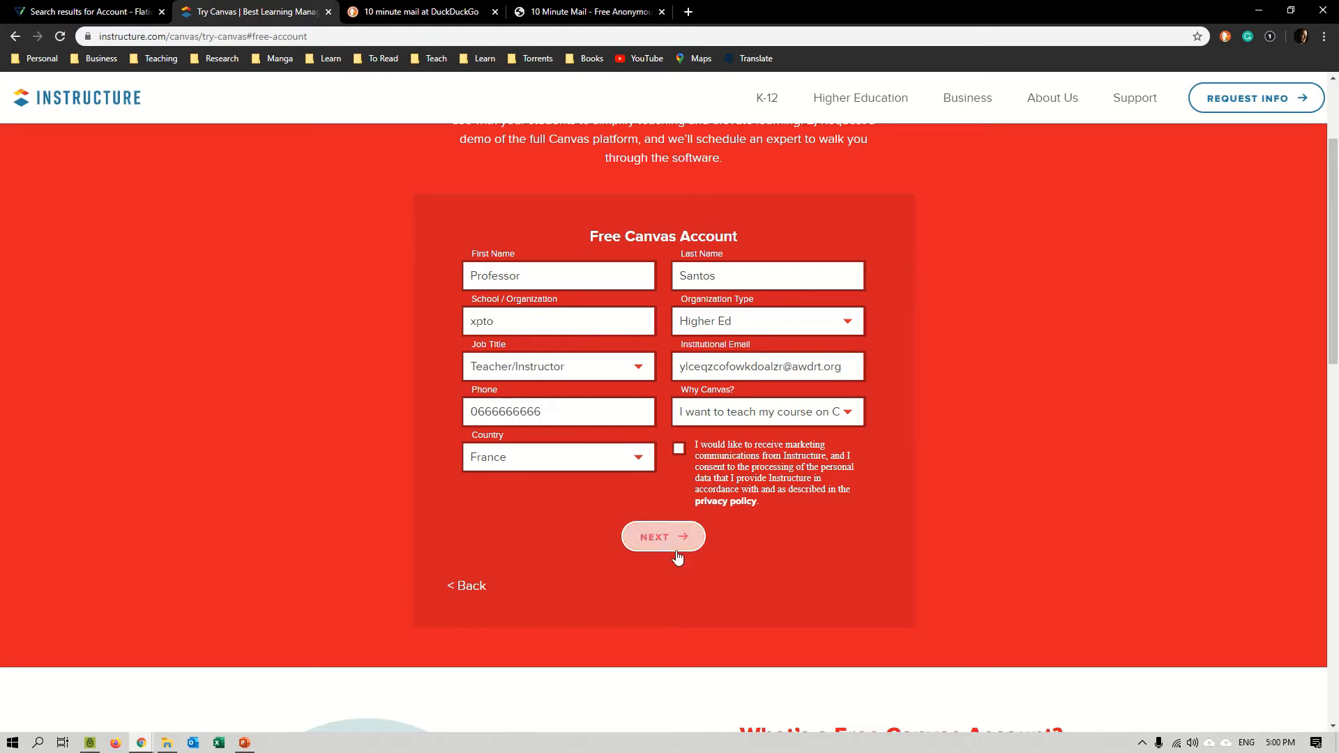
click(647, 538)
Agree to the marketing communications and data processing consent and continue to the password form.
click(680, 423)
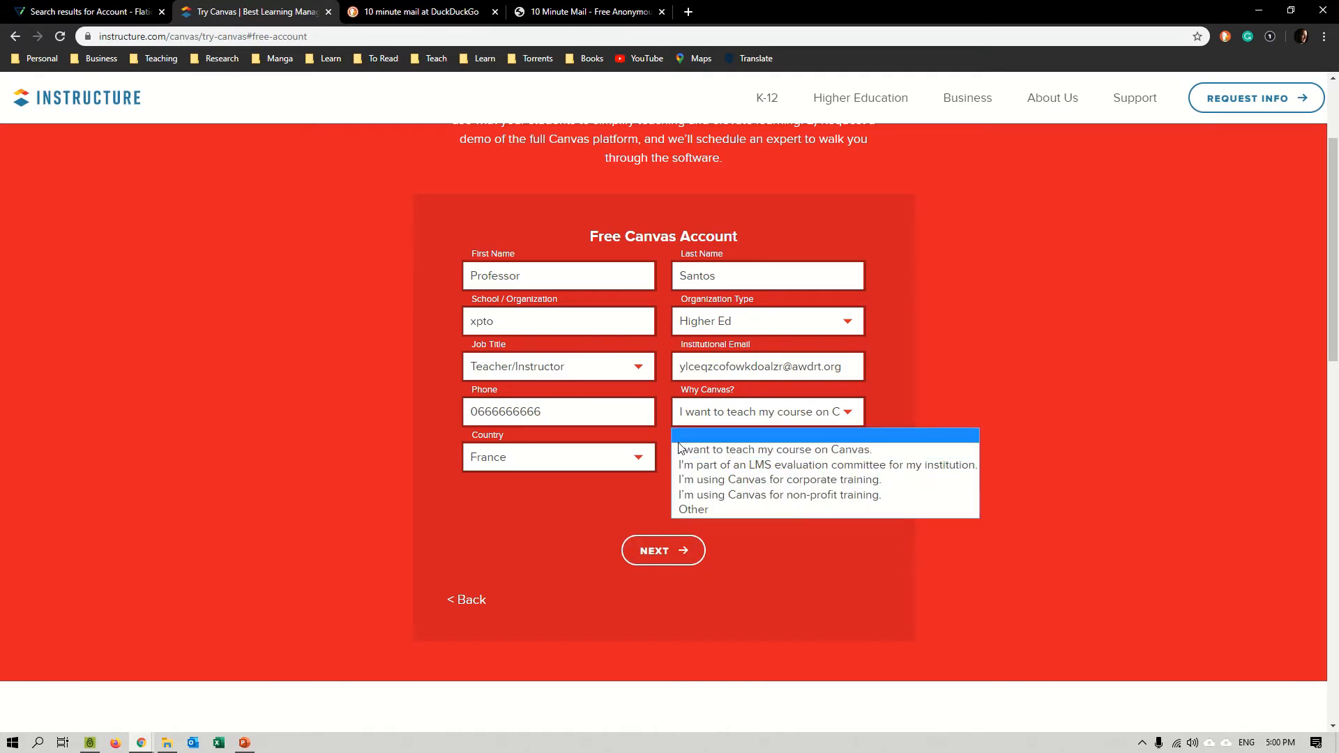
click(622, 504)
click(680, 450)
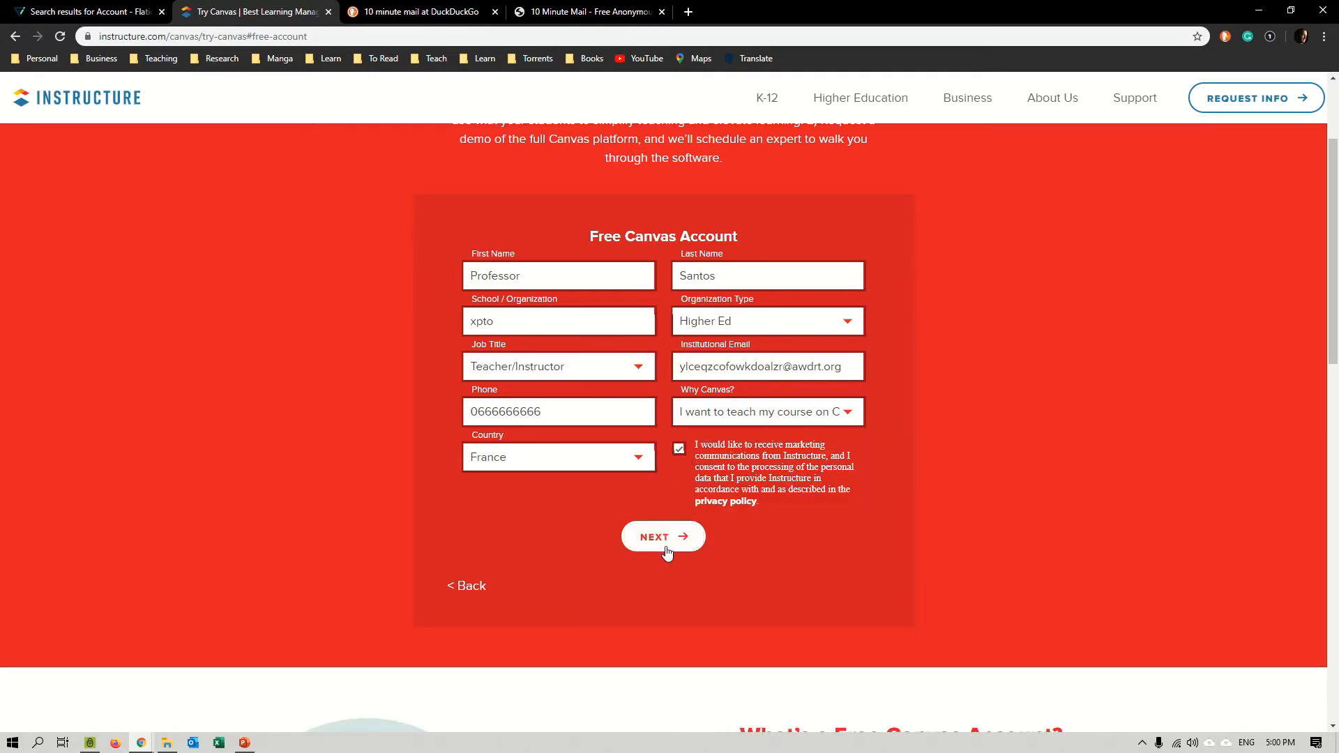
click(663, 544)
Set the new account's password, submit the registration and check the temporary mailbox for mail.
click(602, 313)
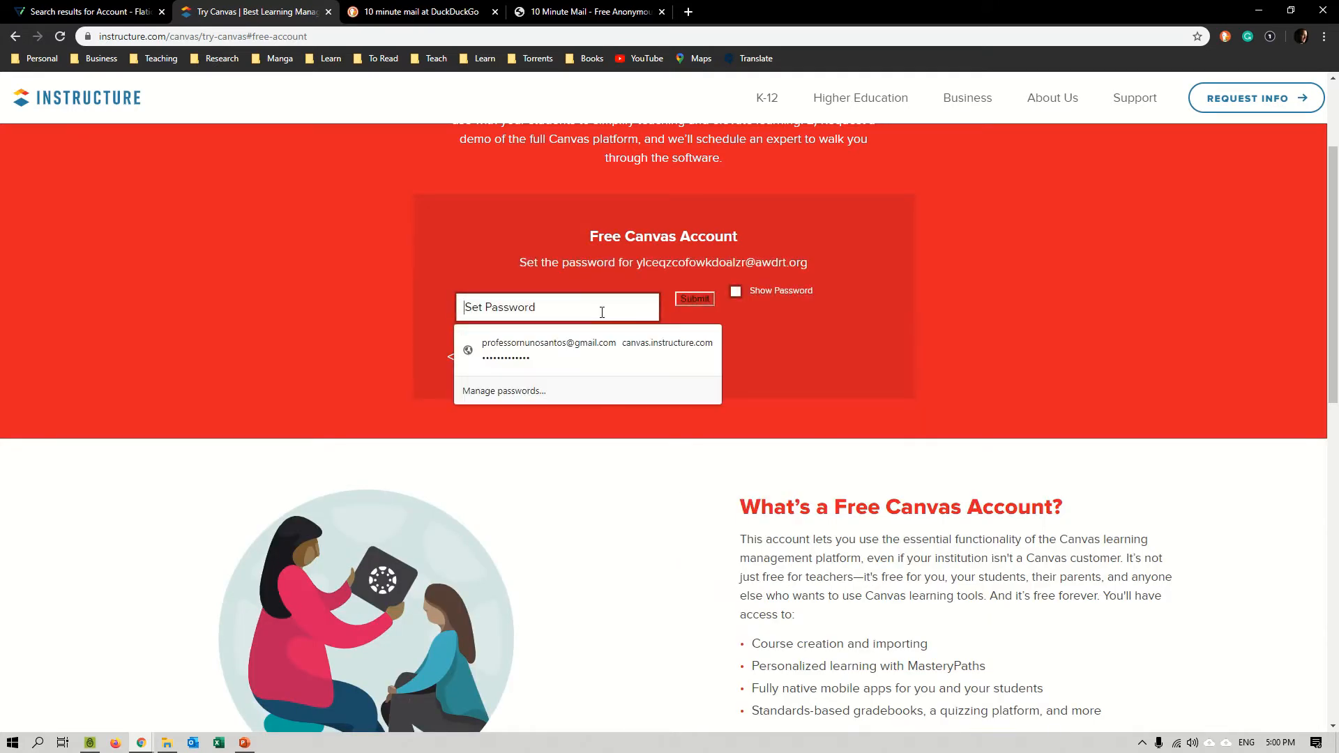
text(***)
drag(794, 532, 793, 513)
click(634, 453)
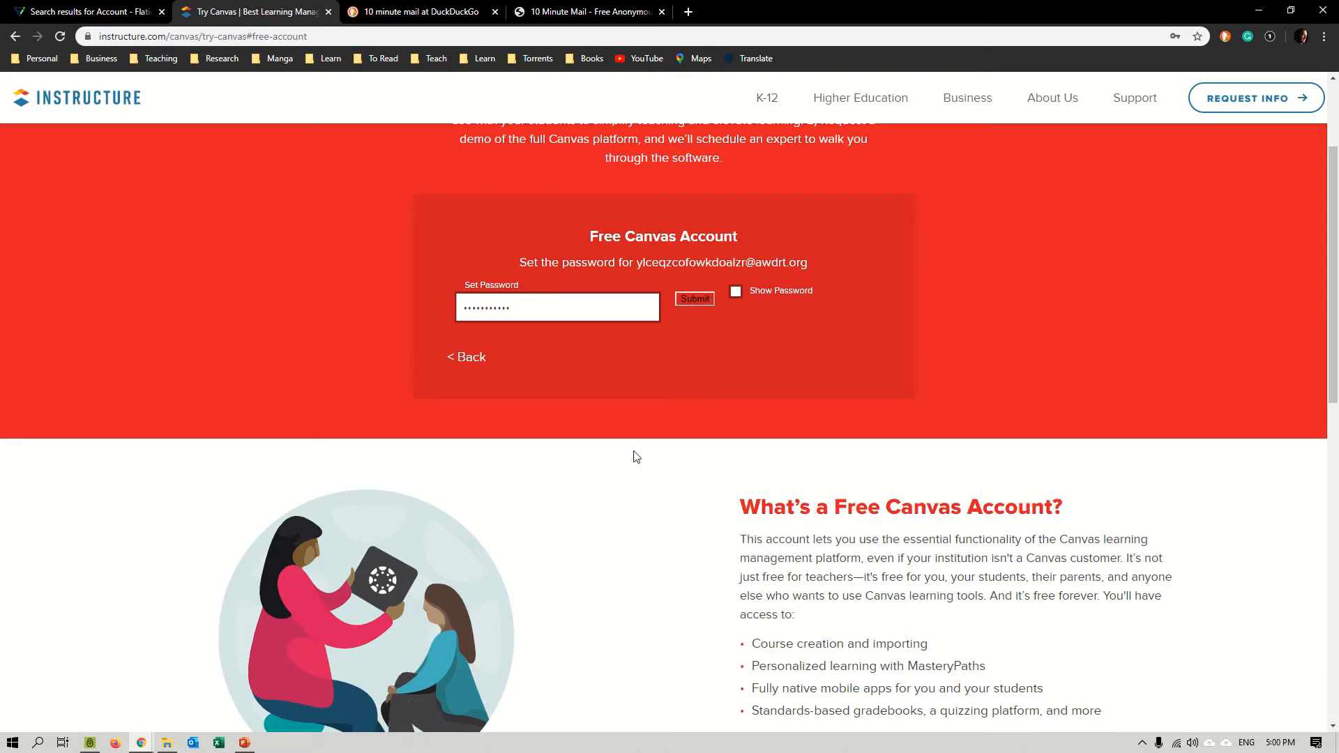
click(701, 306)
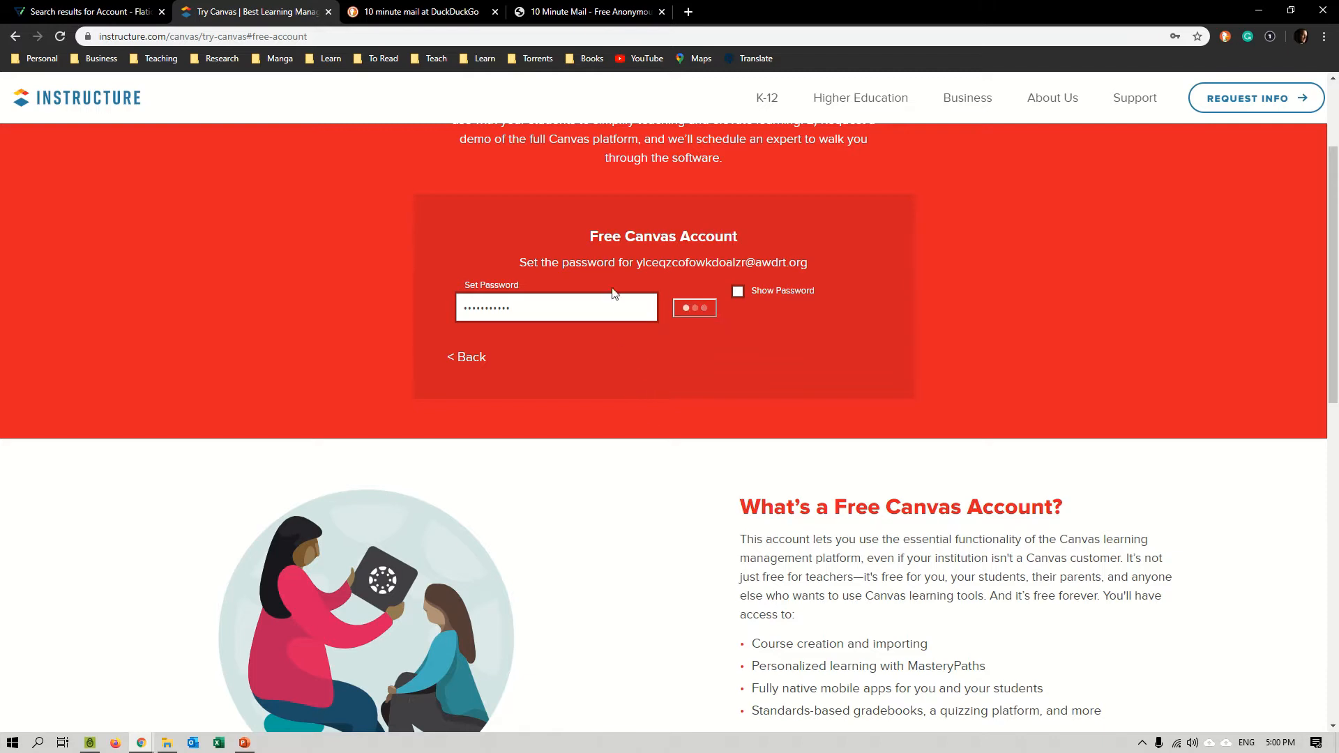
click(601, 17)
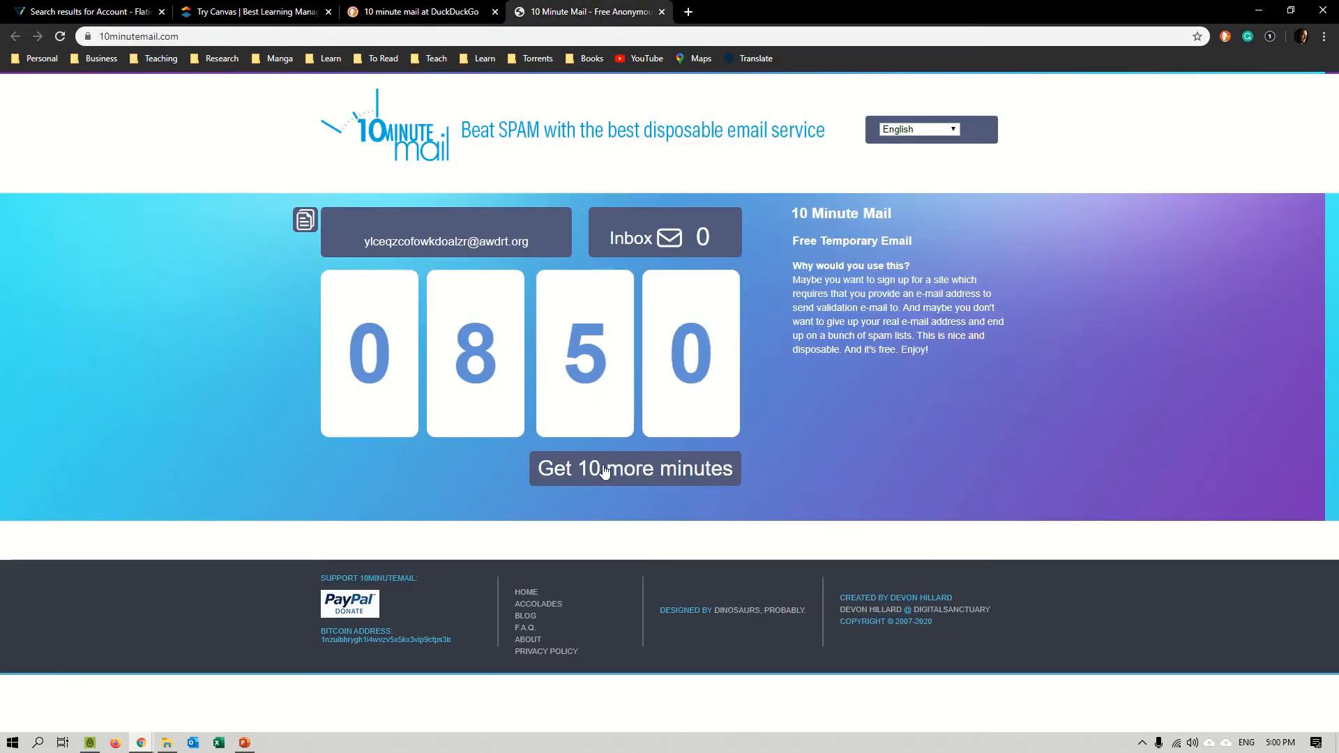
click(251, 12)
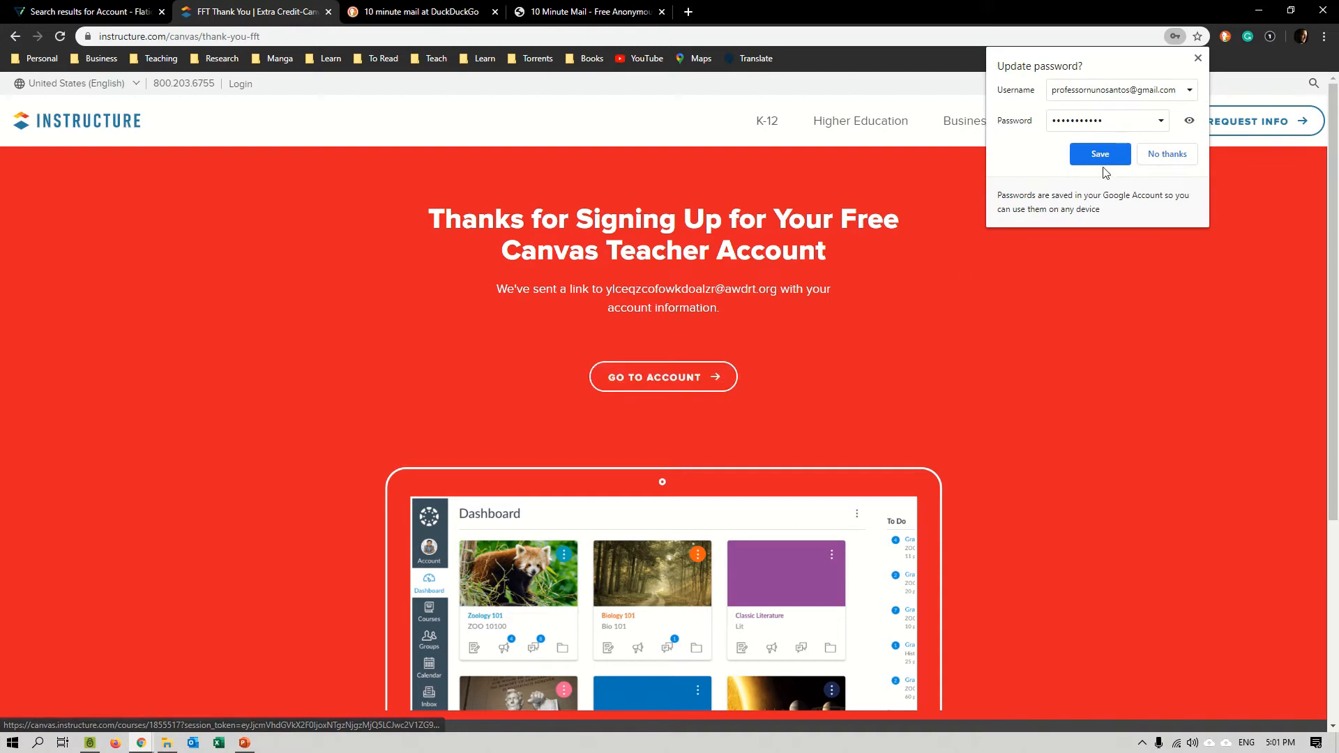
Decline the browser's password update and open the notification preferences of the new Canvas account.
click(1171, 160)
click(680, 379)
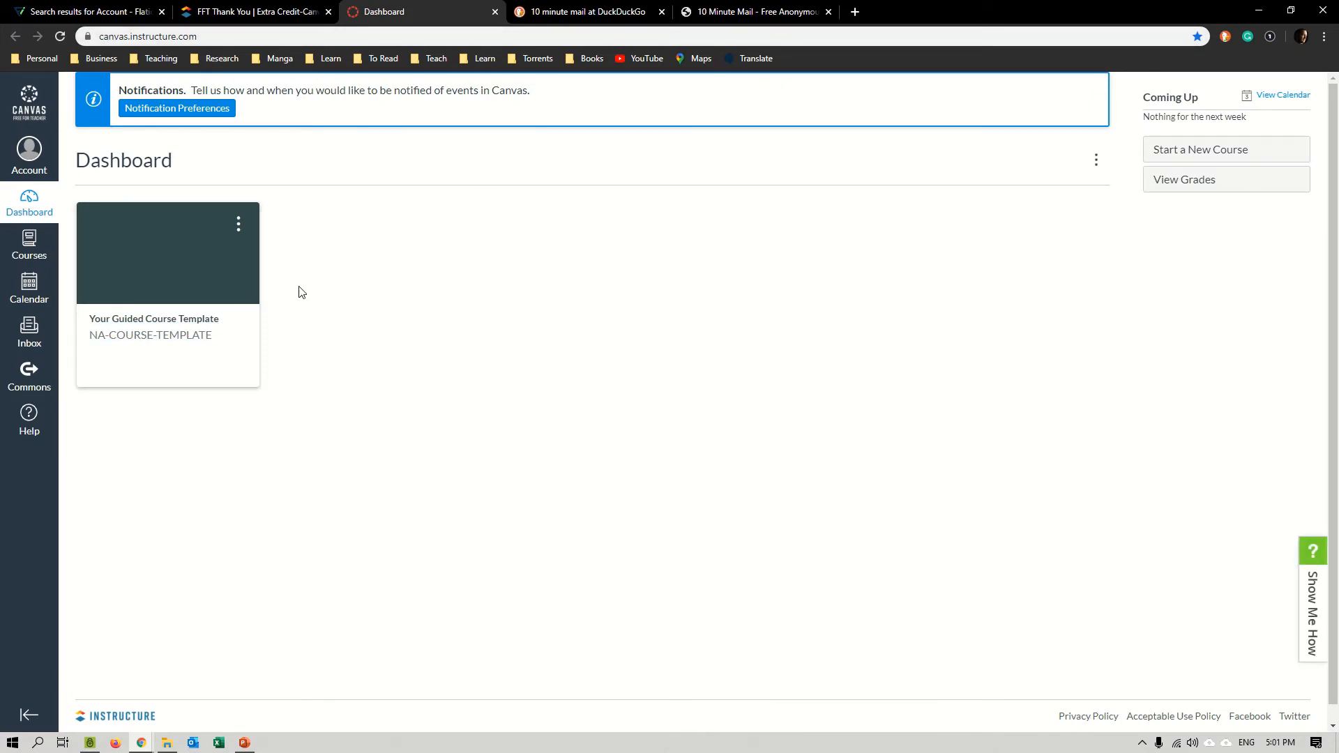
click(177, 110)
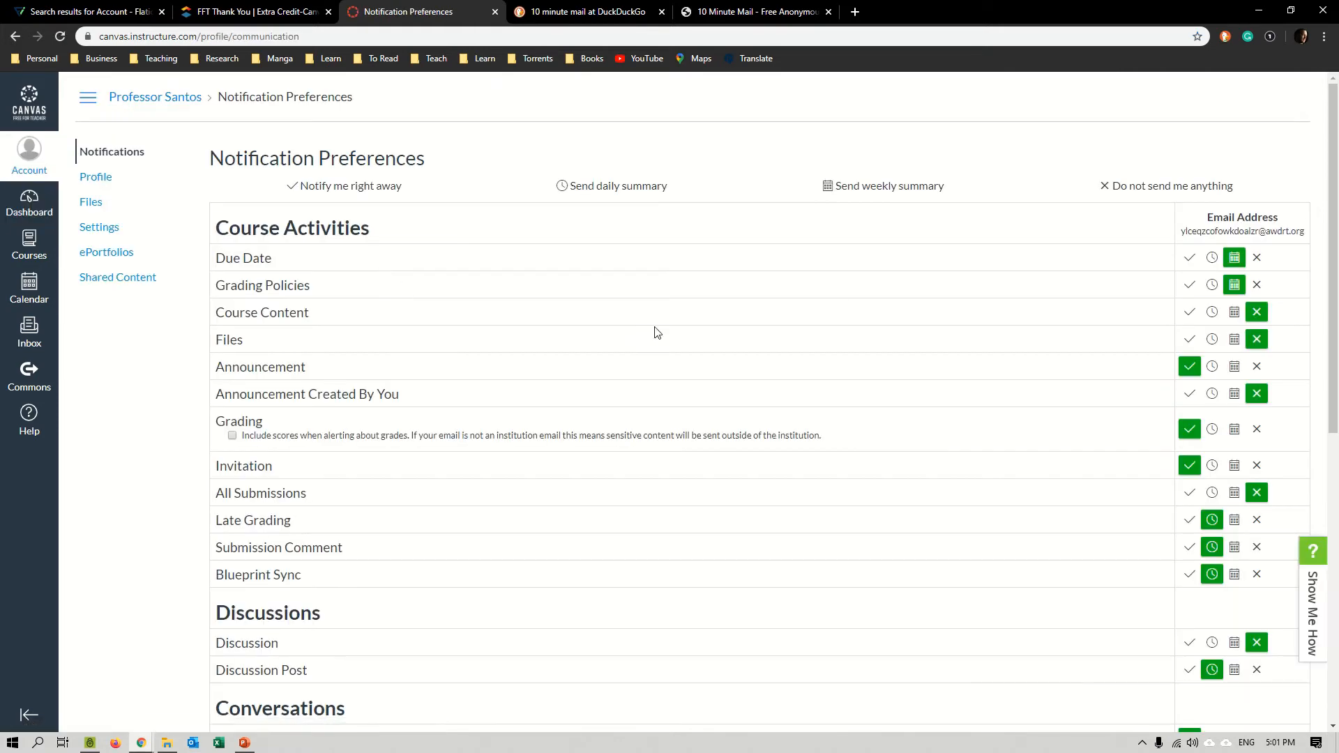
Turn off notifications for Due Date, Grading Policies, Announcement, Grading, Invitation, Late Grading, Submission Comment and Blueprint Sync.
drag(1334, 244, 1334, 285)
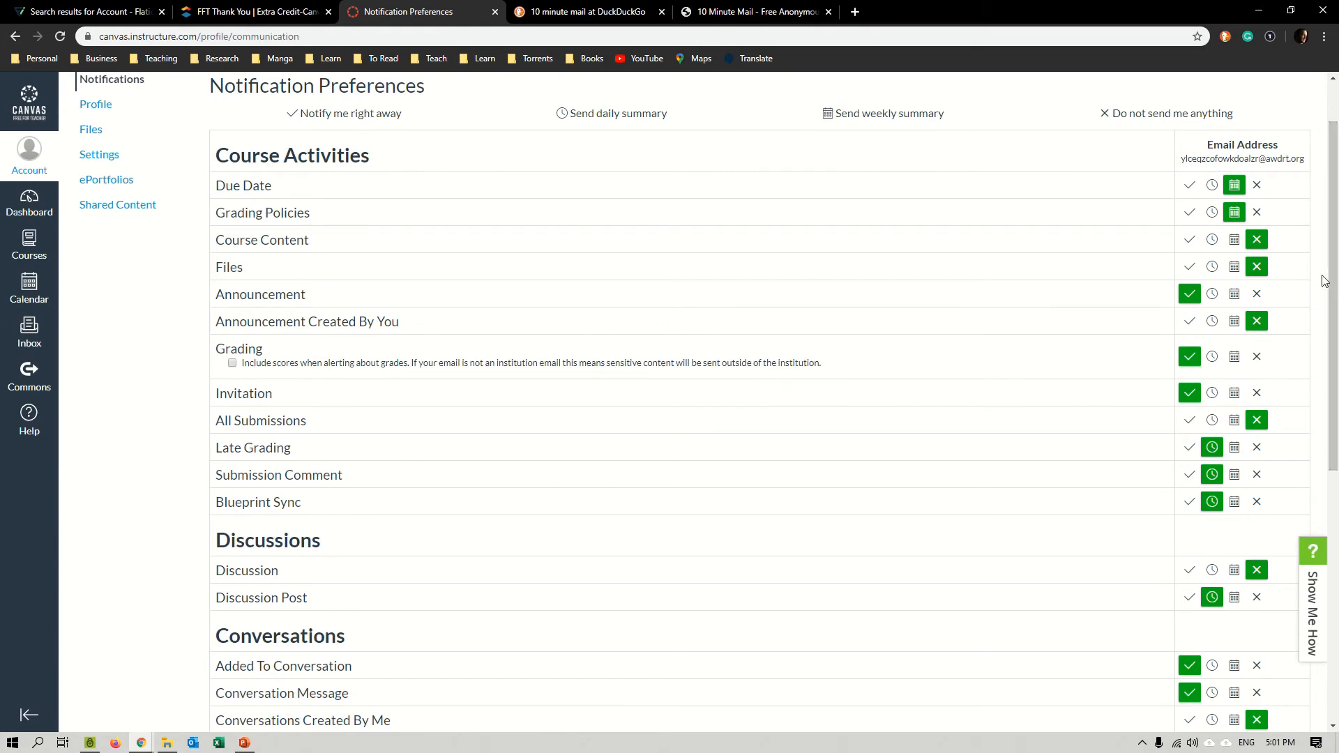
click(1256, 185)
click(1256, 212)
click(1256, 294)
click(1256, 356)
click(1256, 392)
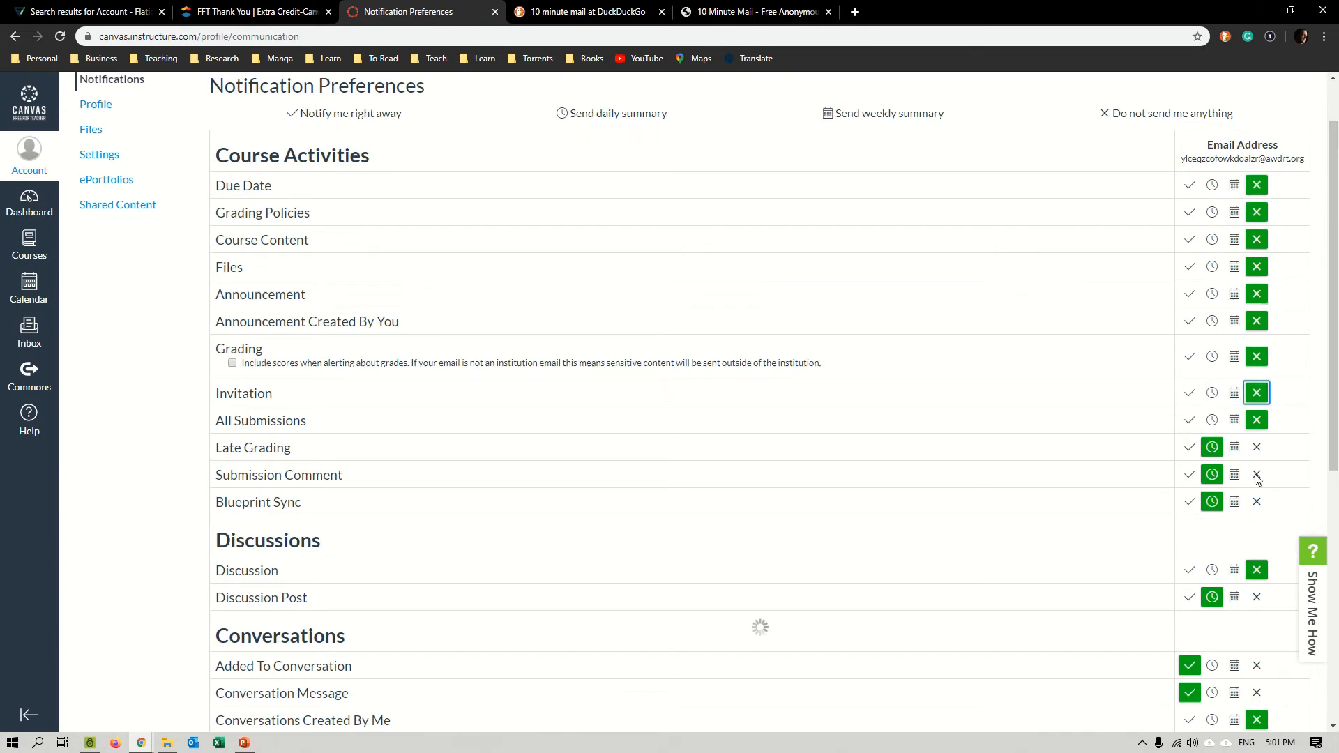
click(1257, 447)
click(1256, 474)
click(1256, 501)
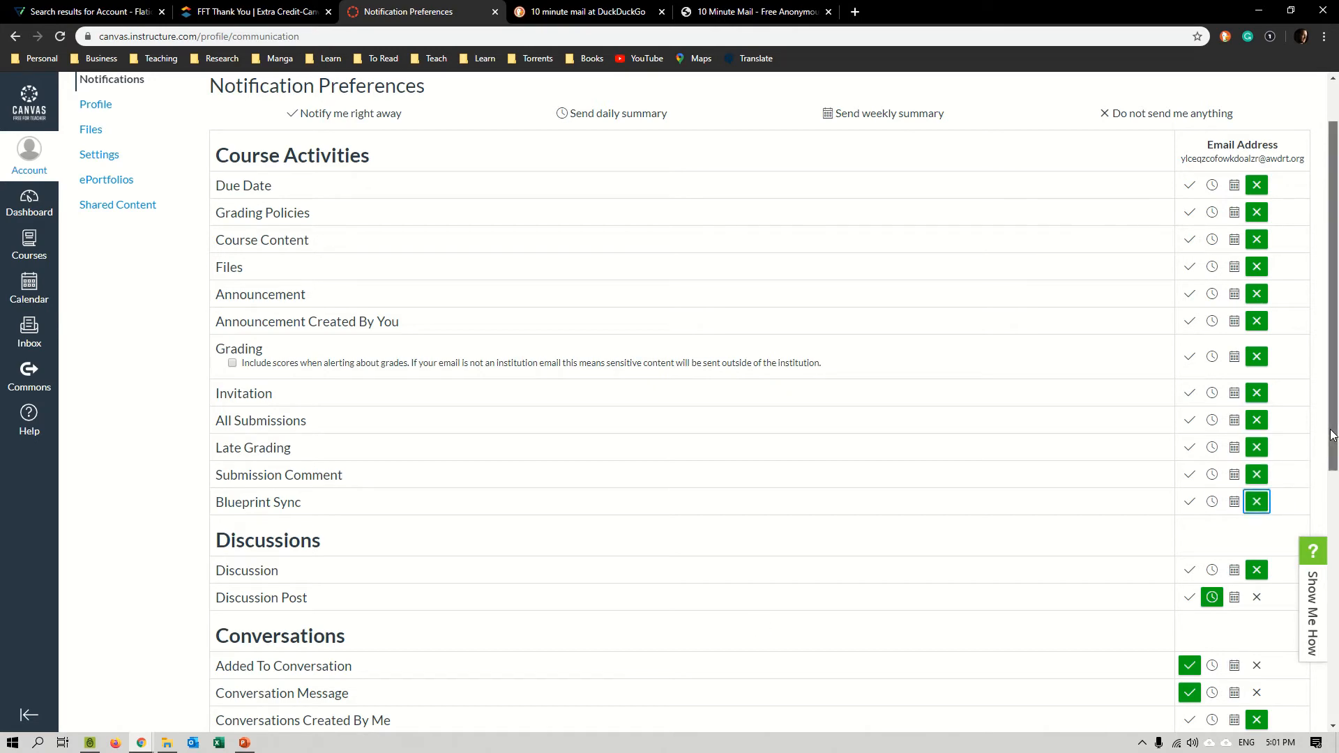
Set Discussion Post, Added To Conversation and Conversation Message to "Do not send me anything".
scroll(1322, 454, down, 3)
click(1257, 416)
click(1256, 484)
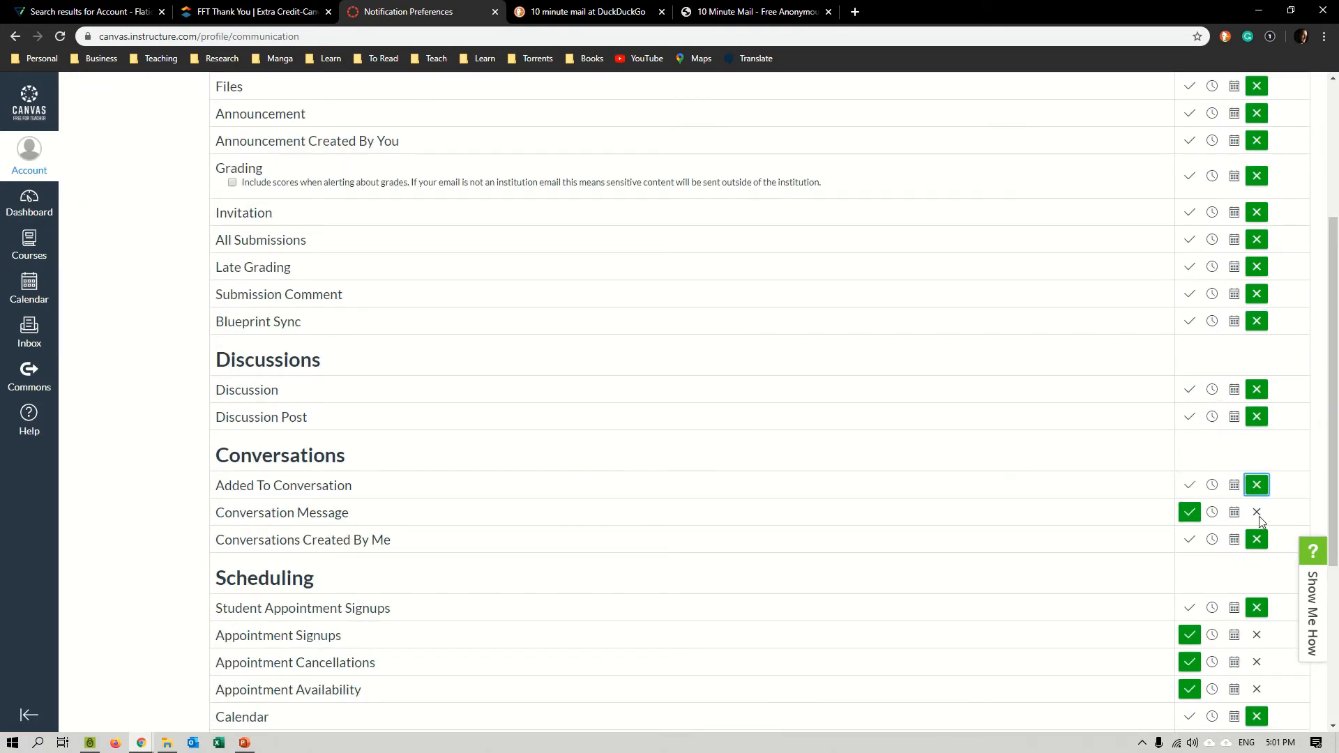
click(1256, 512)
Turn off the scheduling notifications for Appointment Signups, Appointment Cancellations and Appointment Availability.
scroll(1258, 516, down, 2)
click(1257, 472)
click(1257, 499)
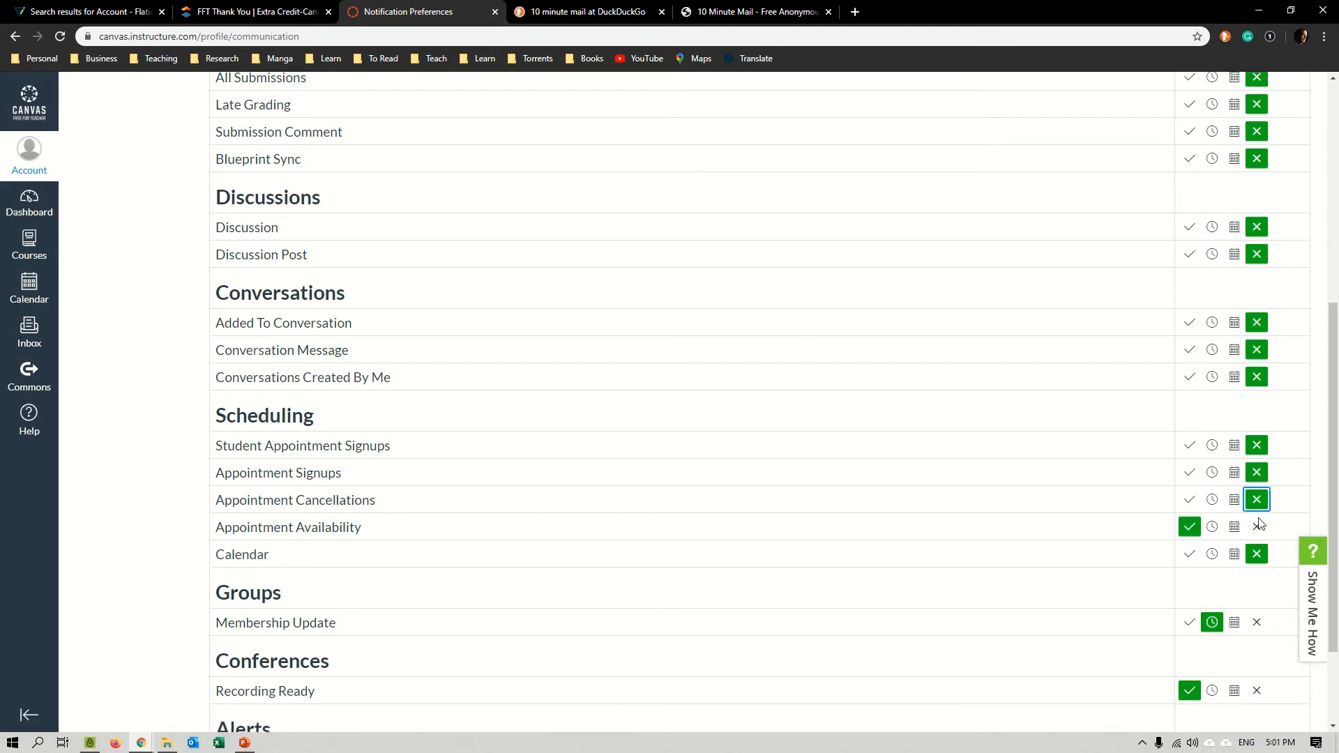
click(1256, 527)
Turn off notifications for Membership Update, Recording Ready, Administrative Notifications, Content Link Error and Global Announcements.
click(1257, 622)
click(1257, 690)
scroll(1260, 697, down, 2)
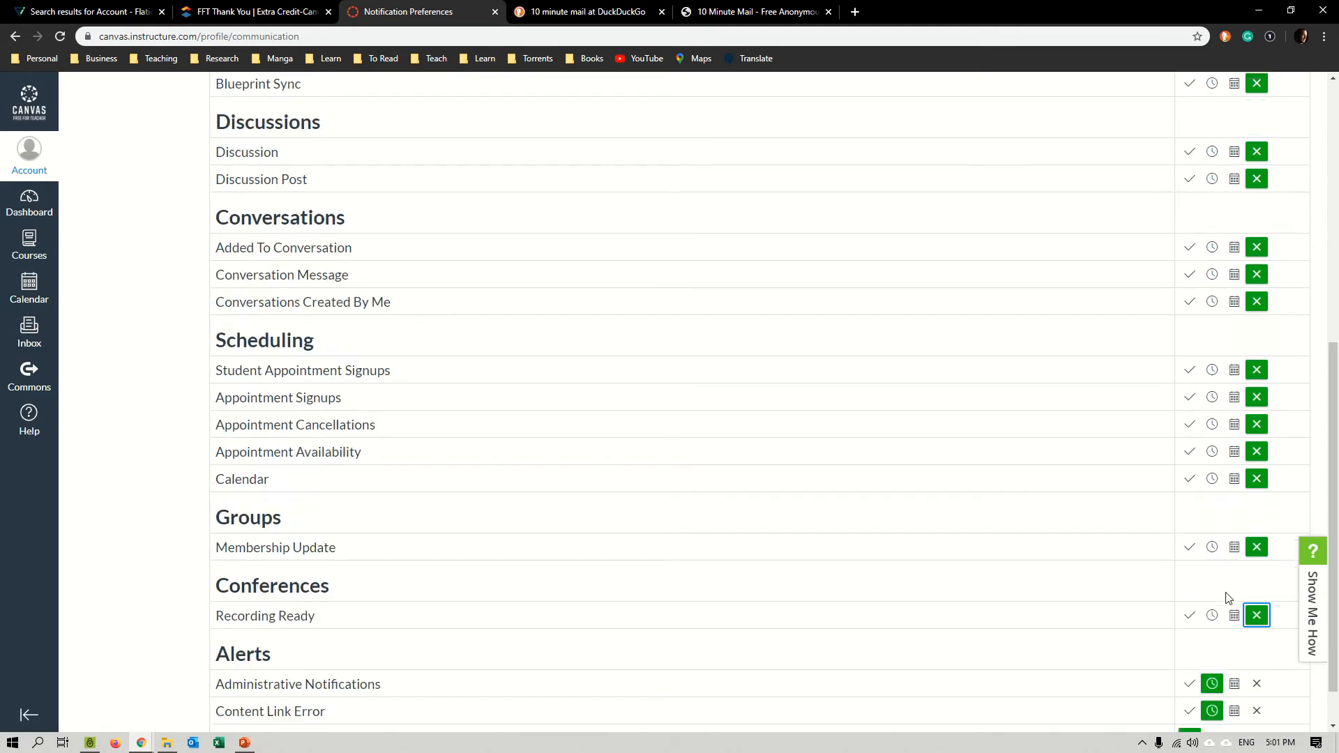
click(1257, 630)
click(1257, 658)
click(1256, 684)
Review the whole list of notification preferences and view the account's Profile and Settings pages.
scroll(1152, 629, up, 8)
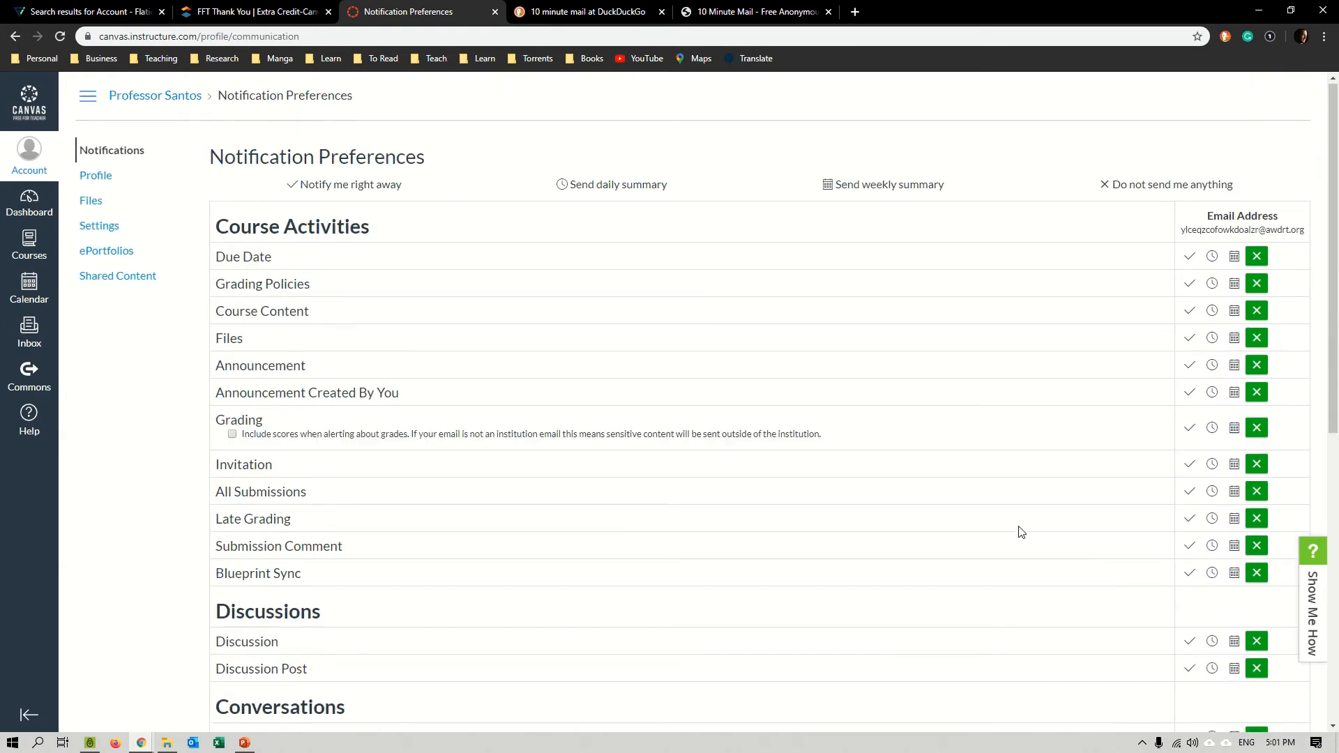
scroll(488, 426, down, 8)
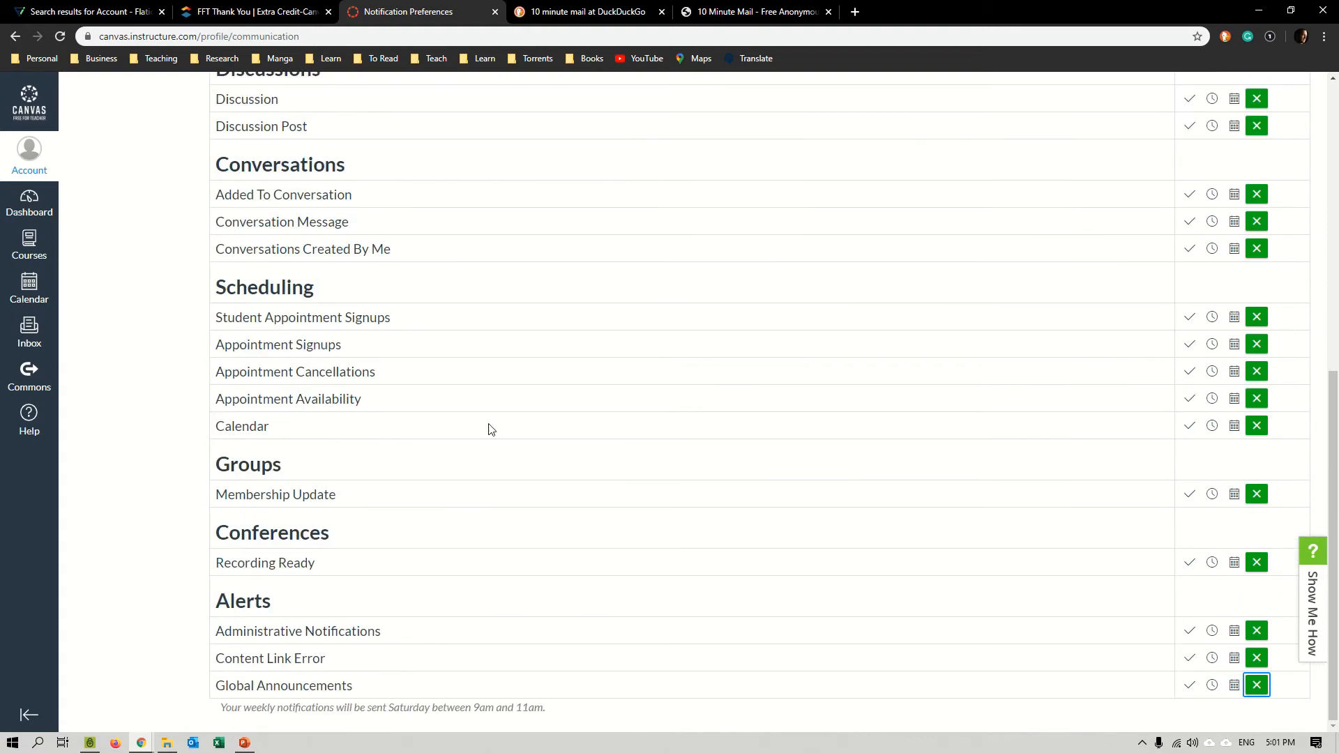
scroll(488, 427, up, 8)
click(98, 177)
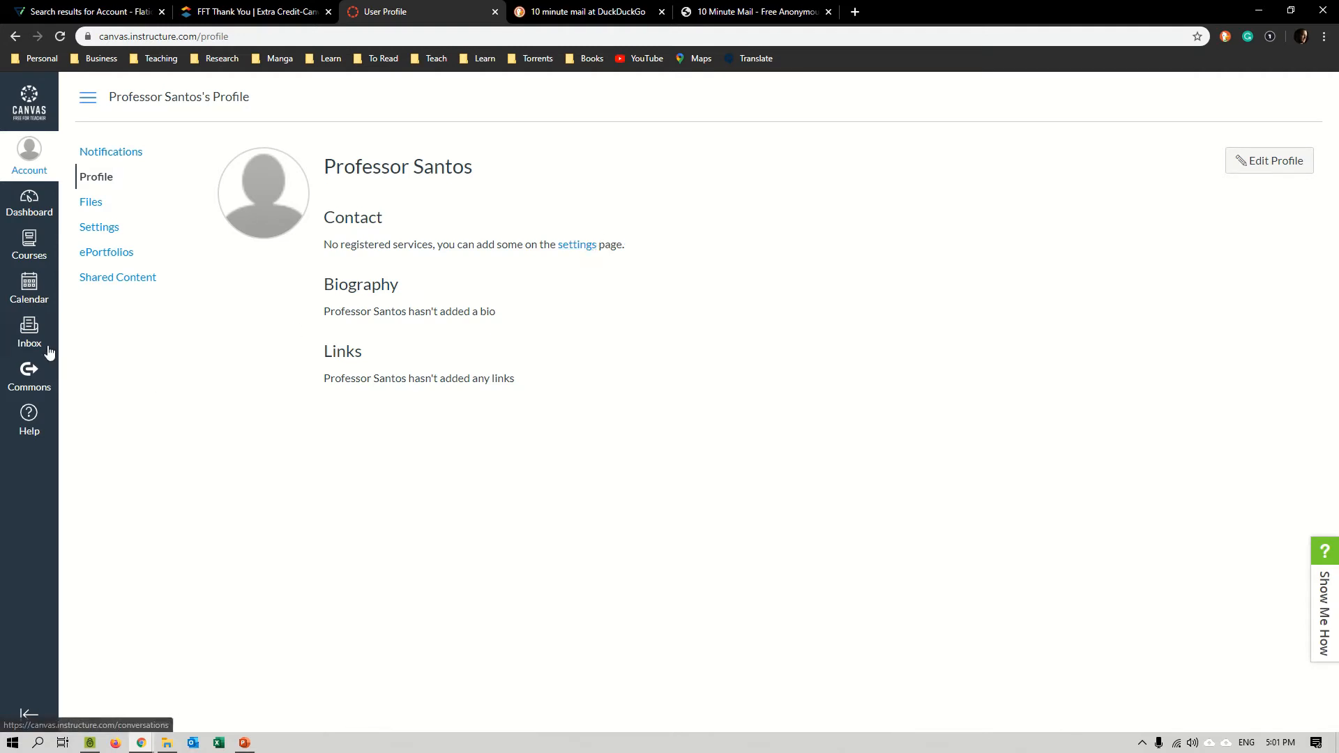
click(92, 230)
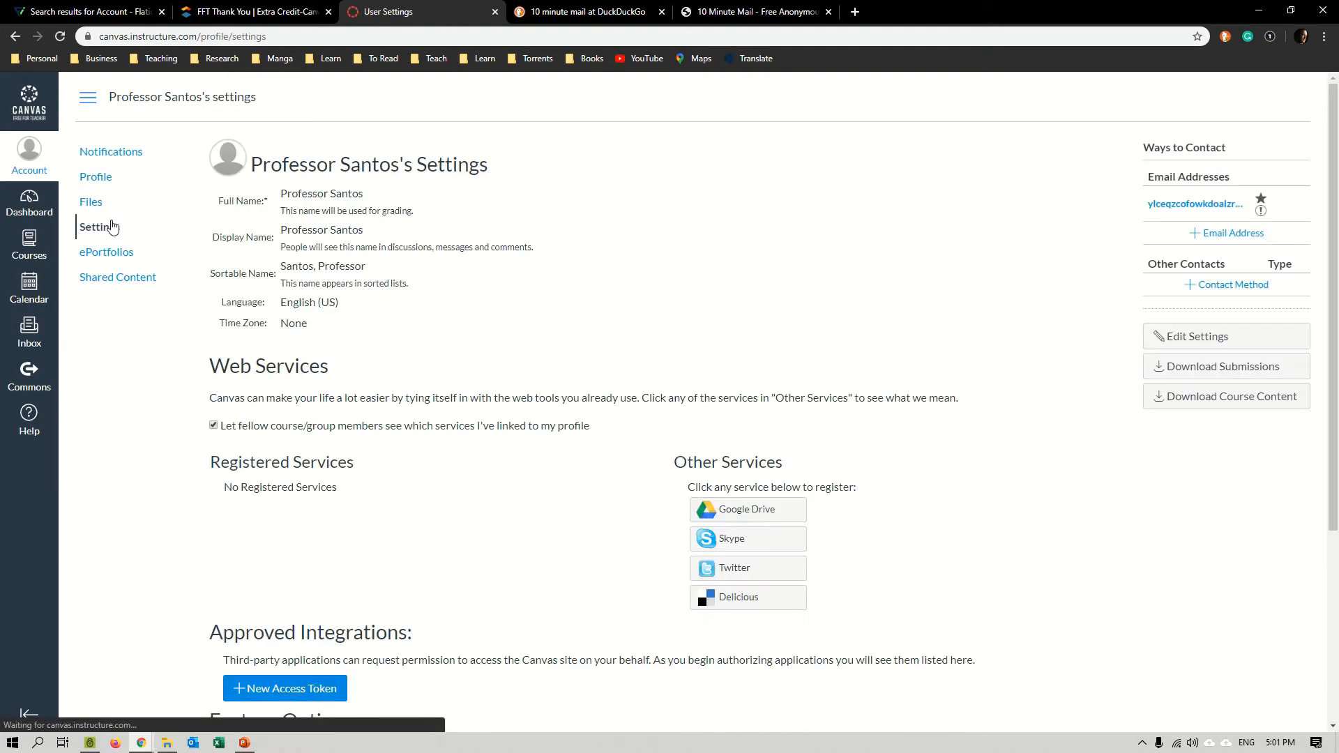
Set the account's time zone to Paris, keep the language as English (US), and save the updated settings.
scroll(389, 300, down, 3)
scroll(389, 314, up, 4)
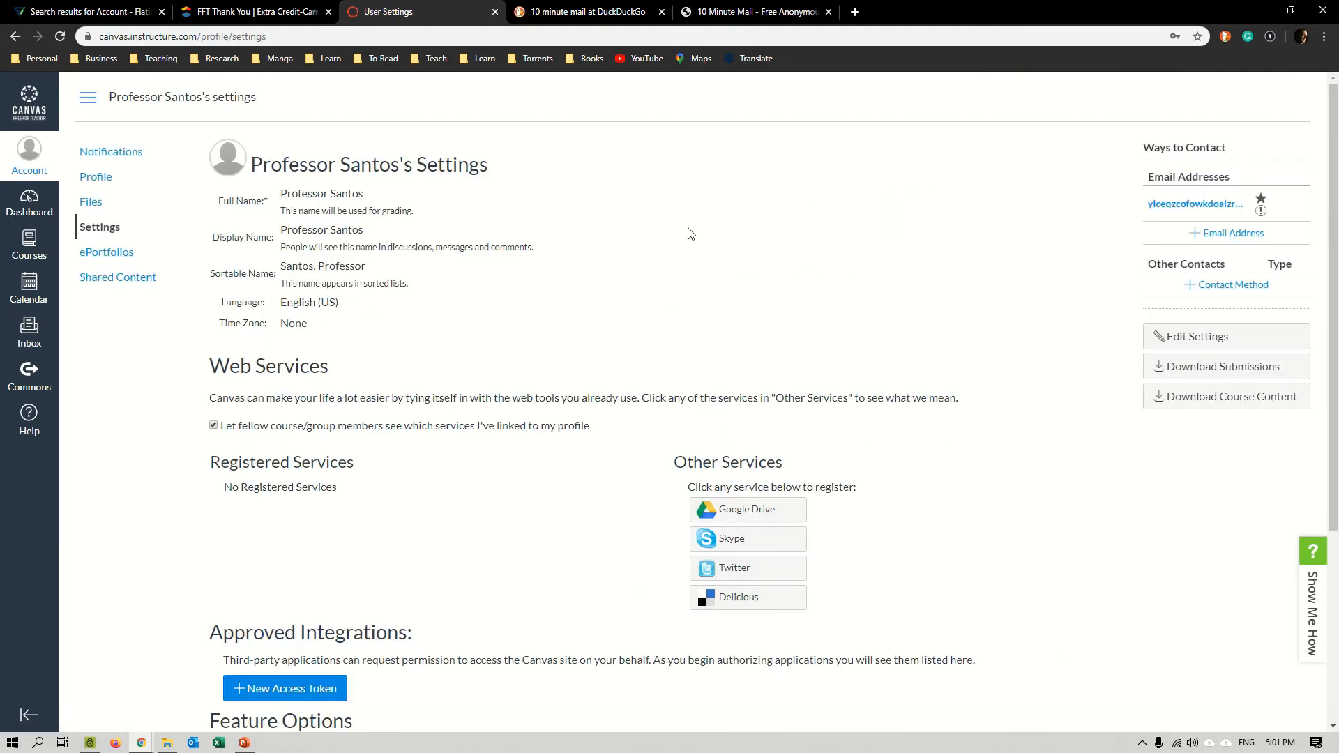
click(1182, 337)
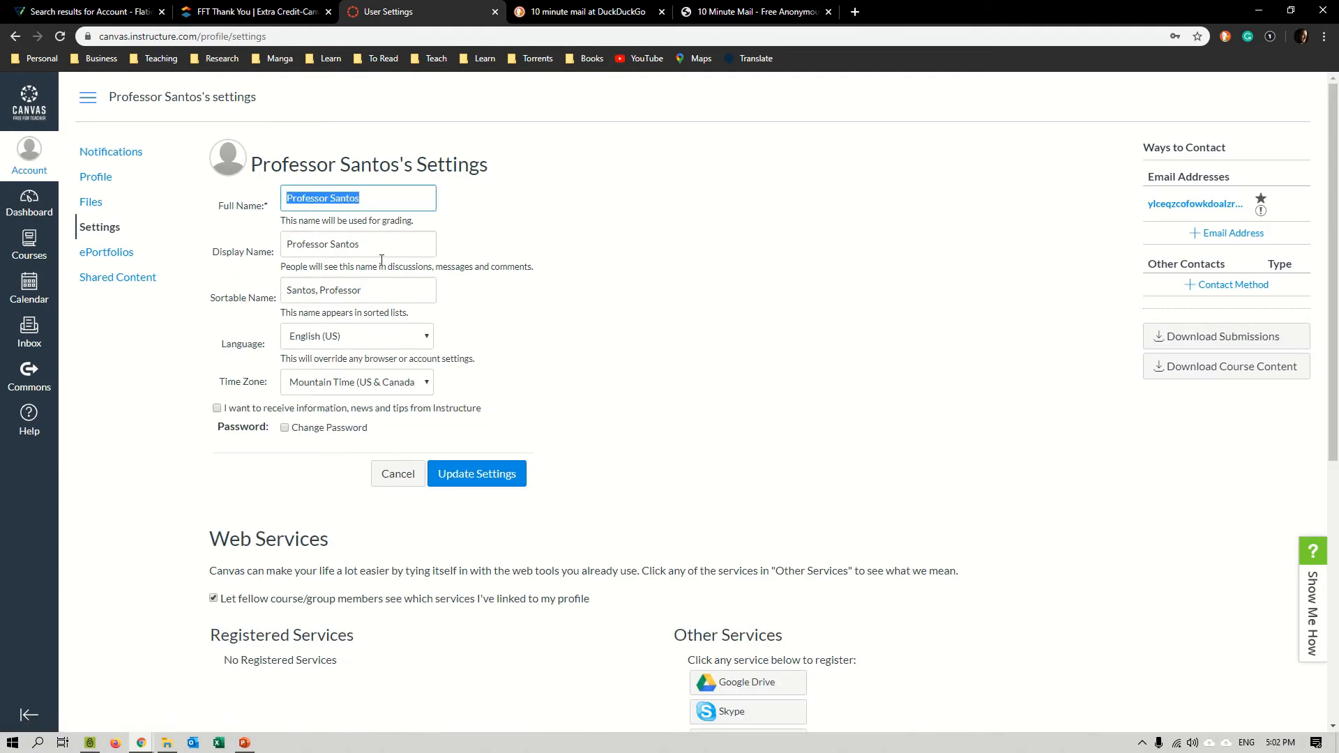
click(367, 337)
click(369, 338)
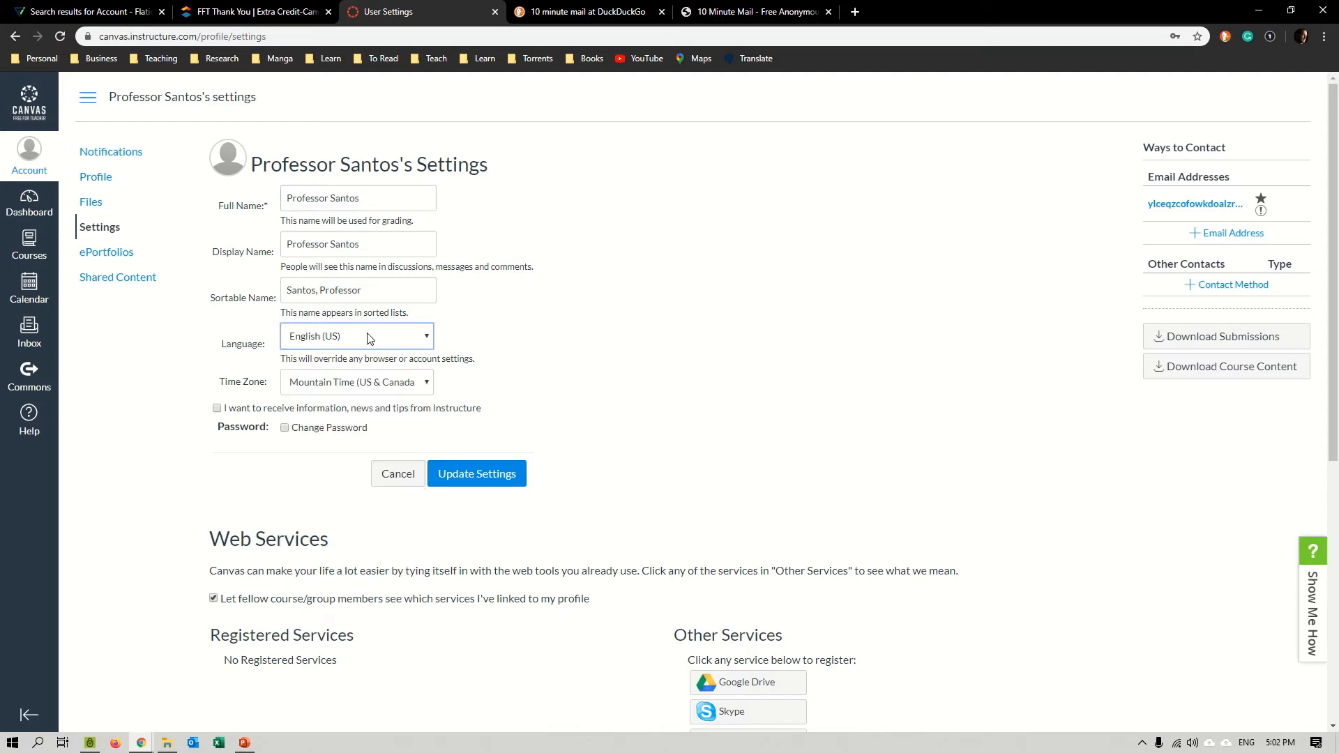
click(404, 389)
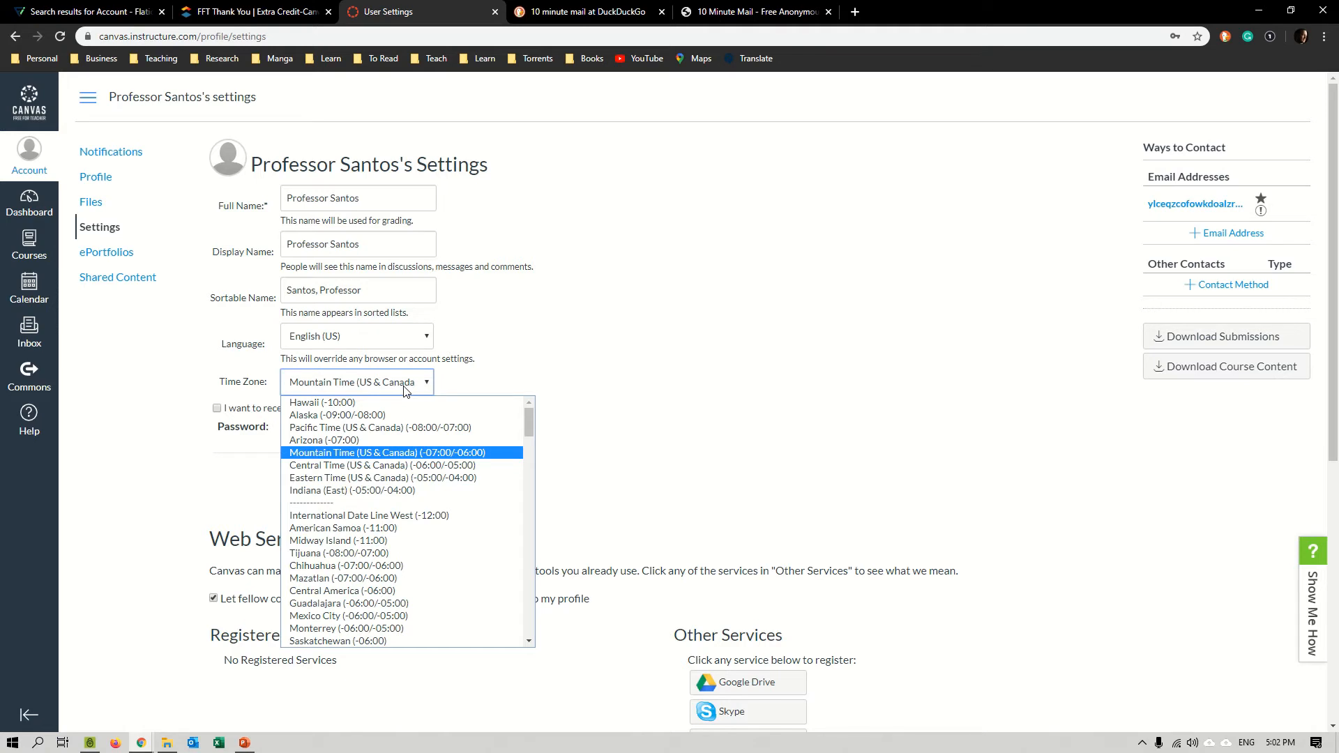
text(paris)
key(Return)
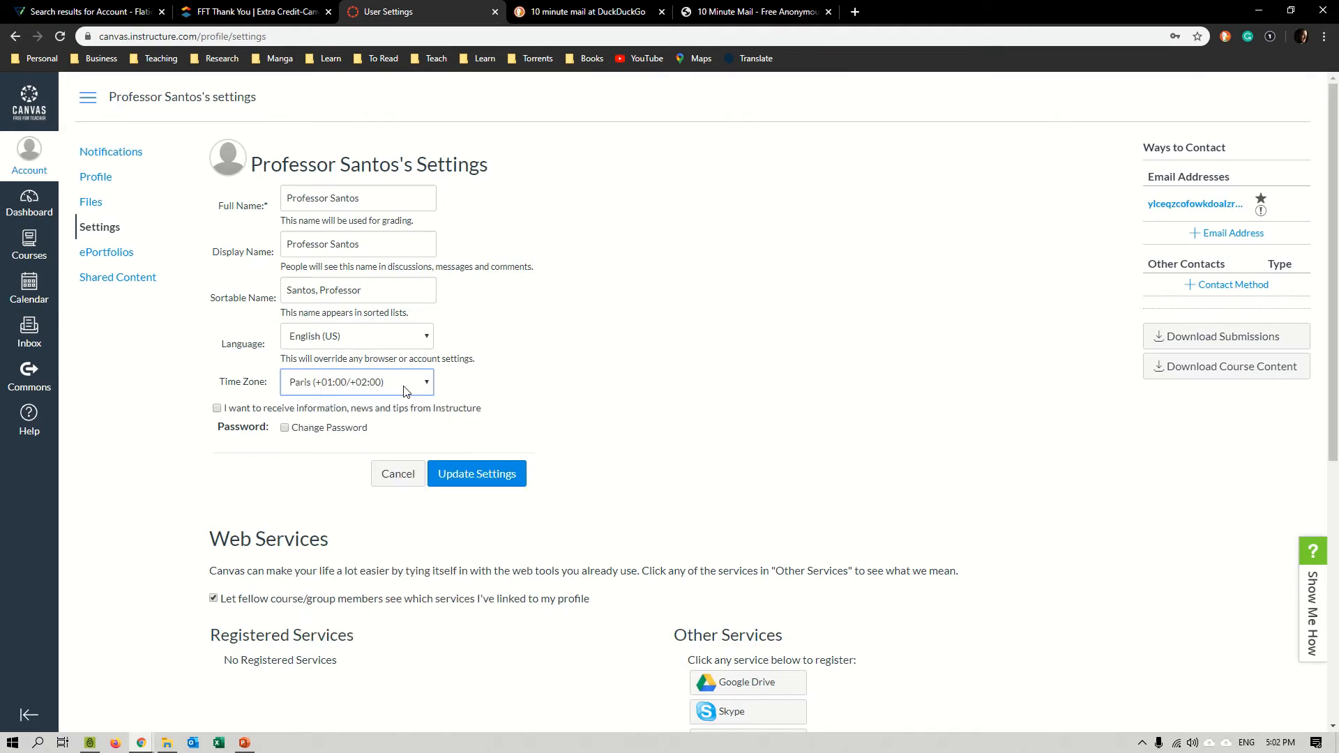
click(568, 355)
click(480, 474)
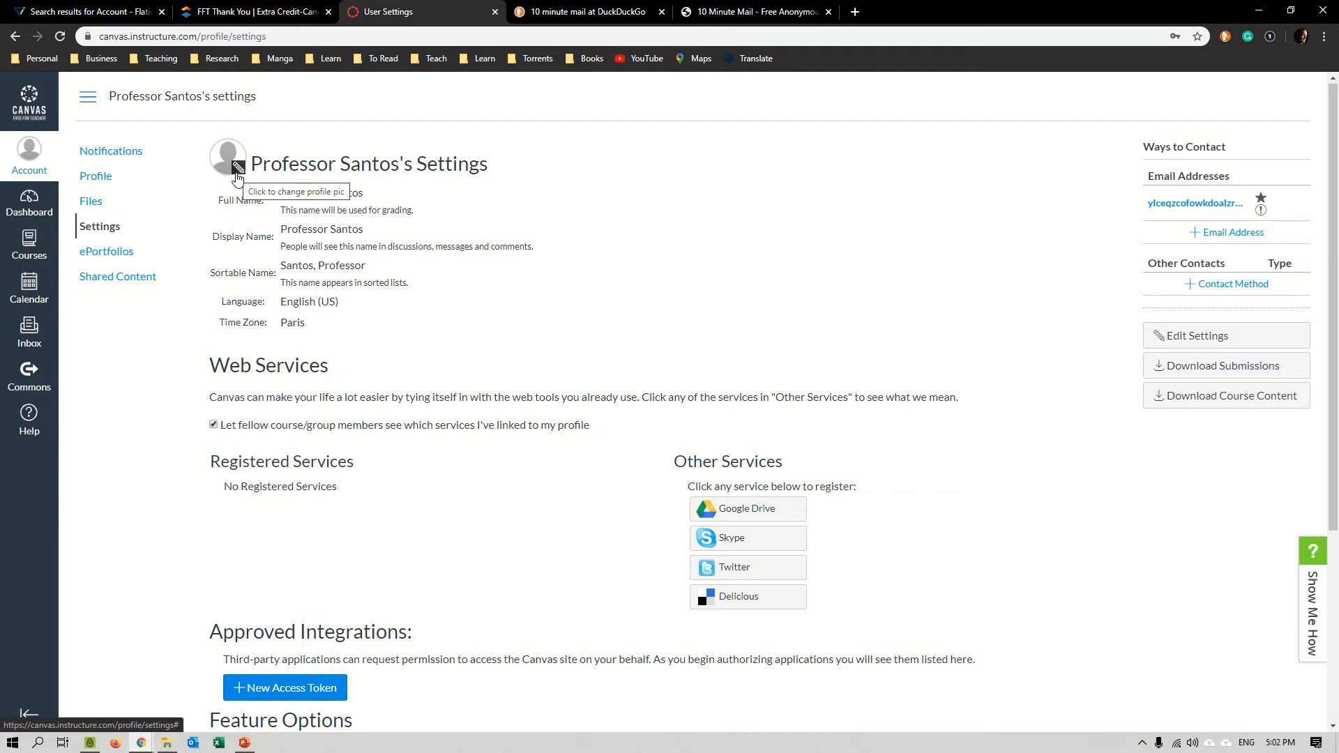
Look through the Dashboard, the Courses list, the Calendar and the Inbox, and return to the Dashboard.
click(36, 209)
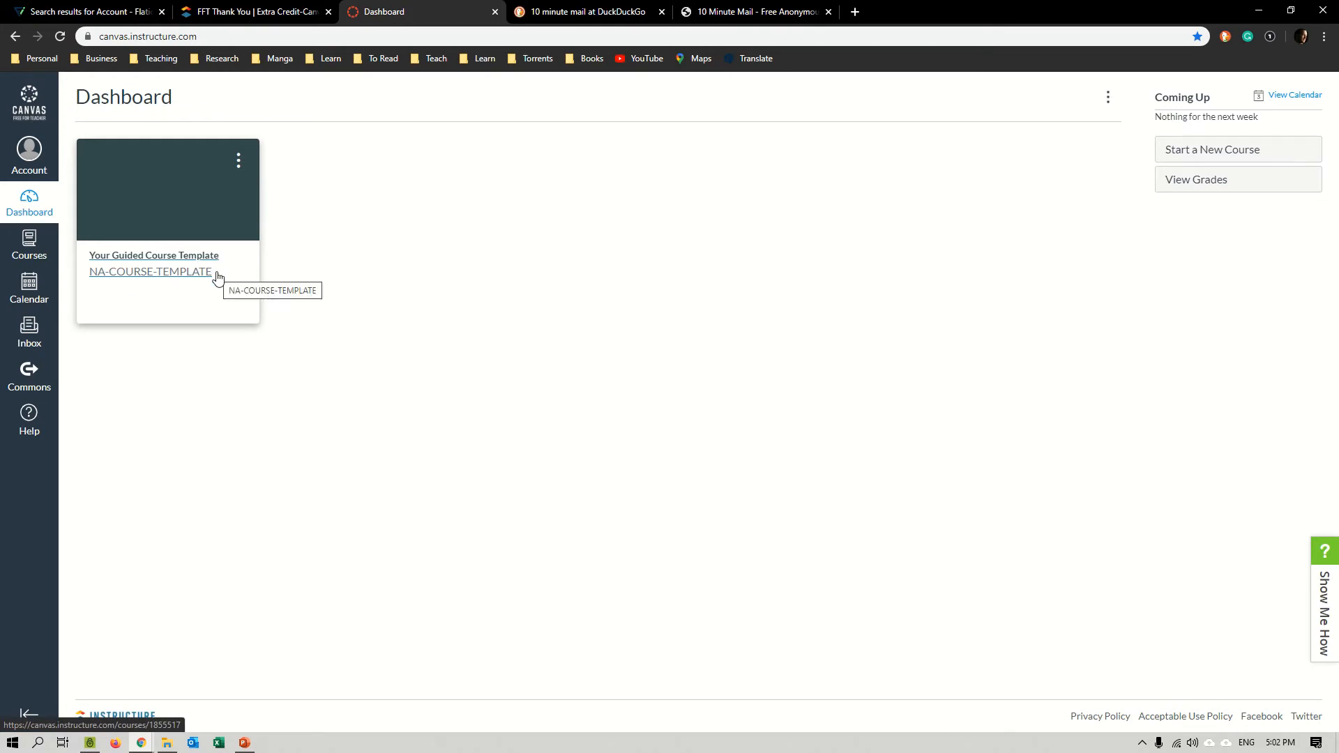
click(28, 245)
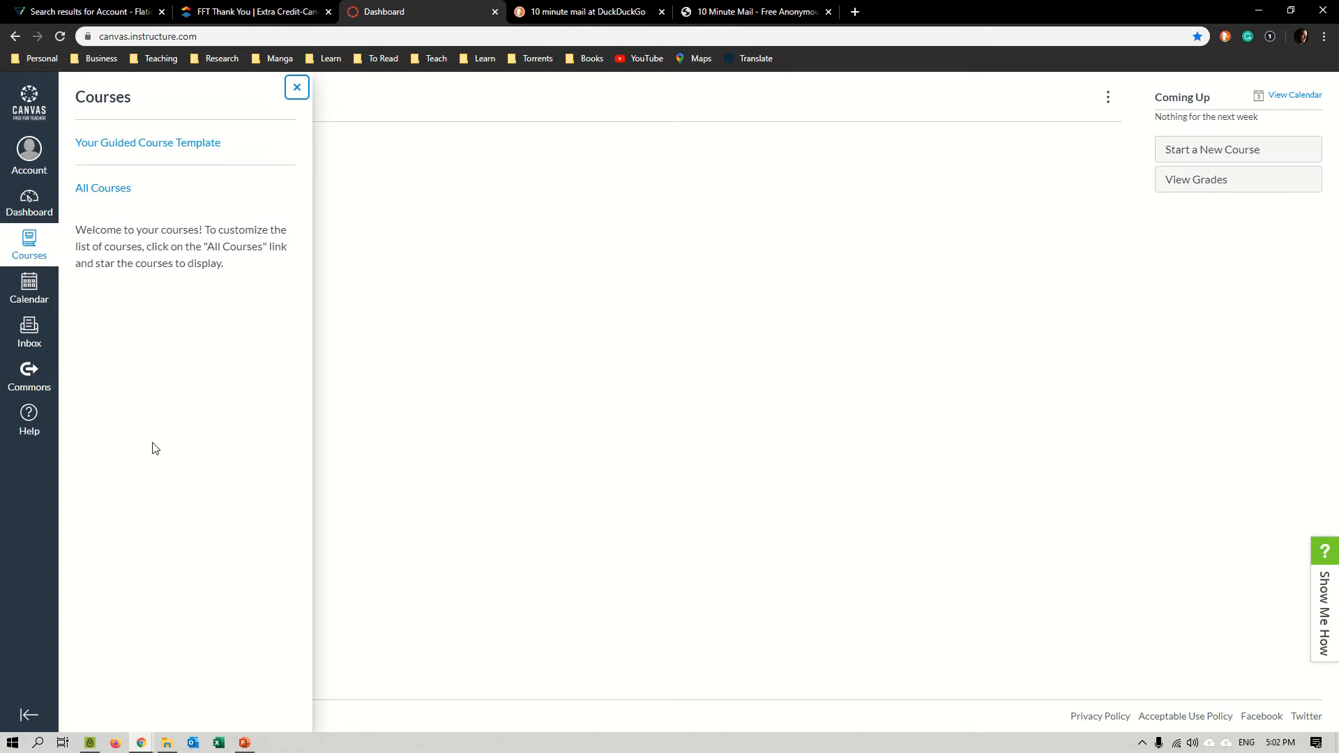
click(422, 311)
click(28, 296)
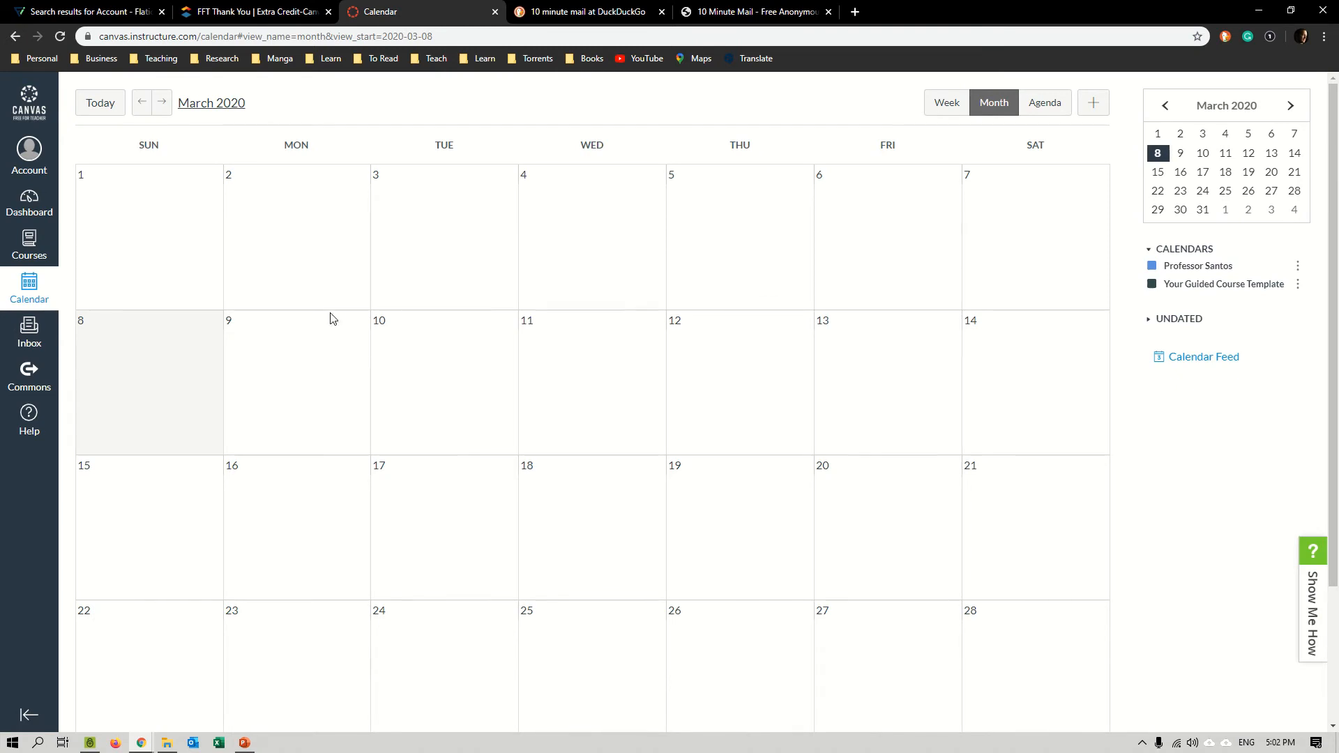
click(29, 334)
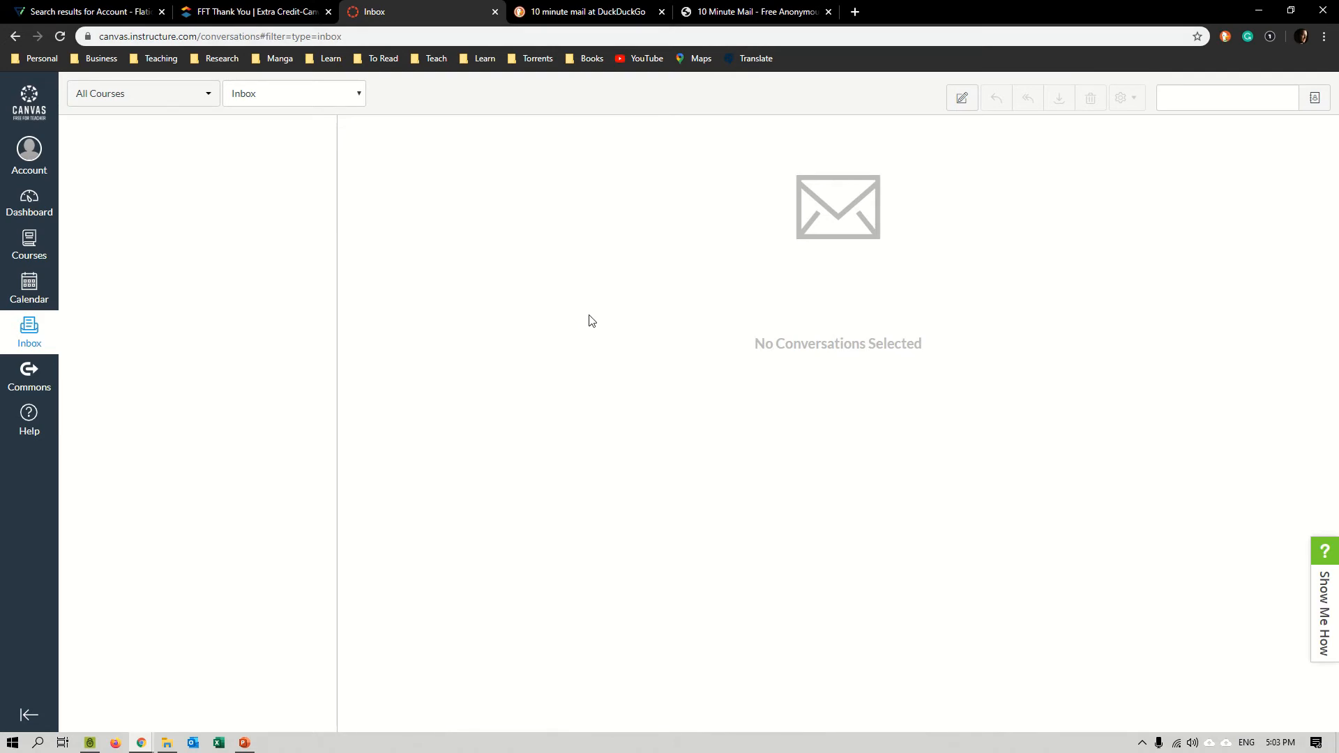
click(39, 211)
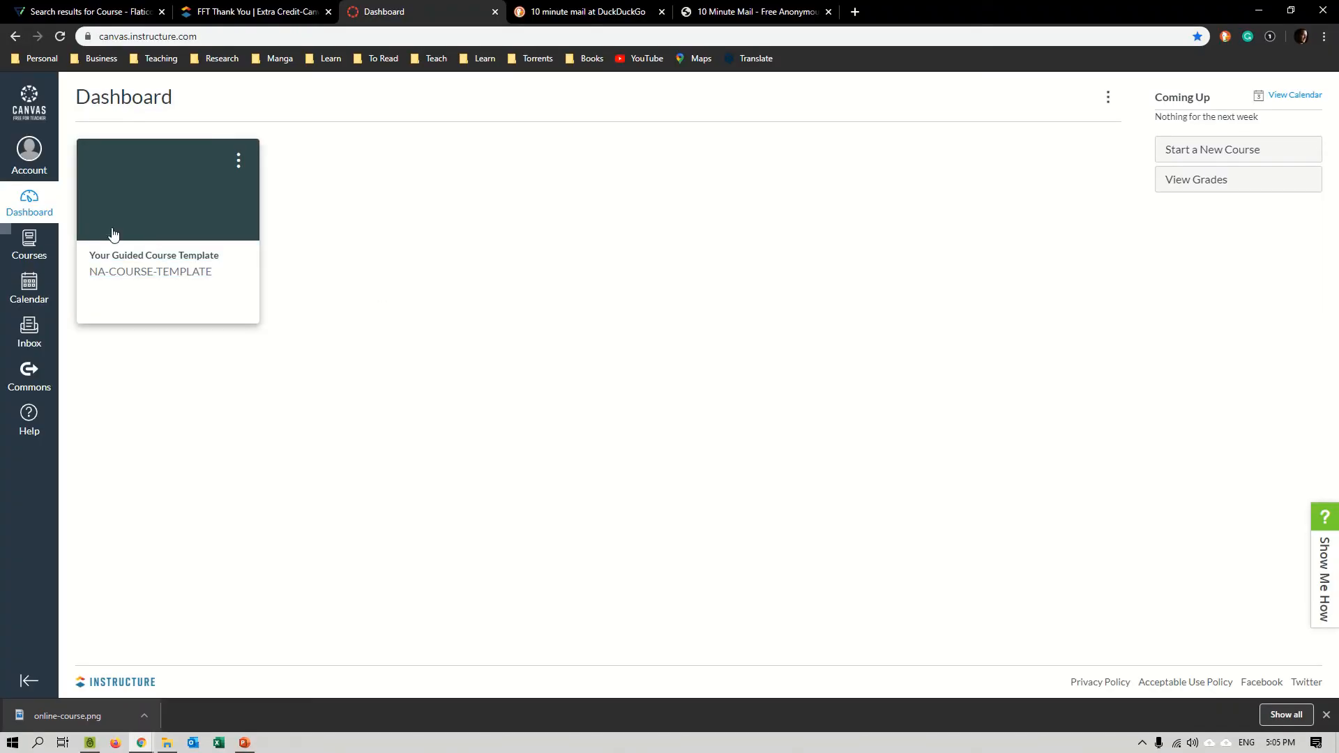
click(28, 202)
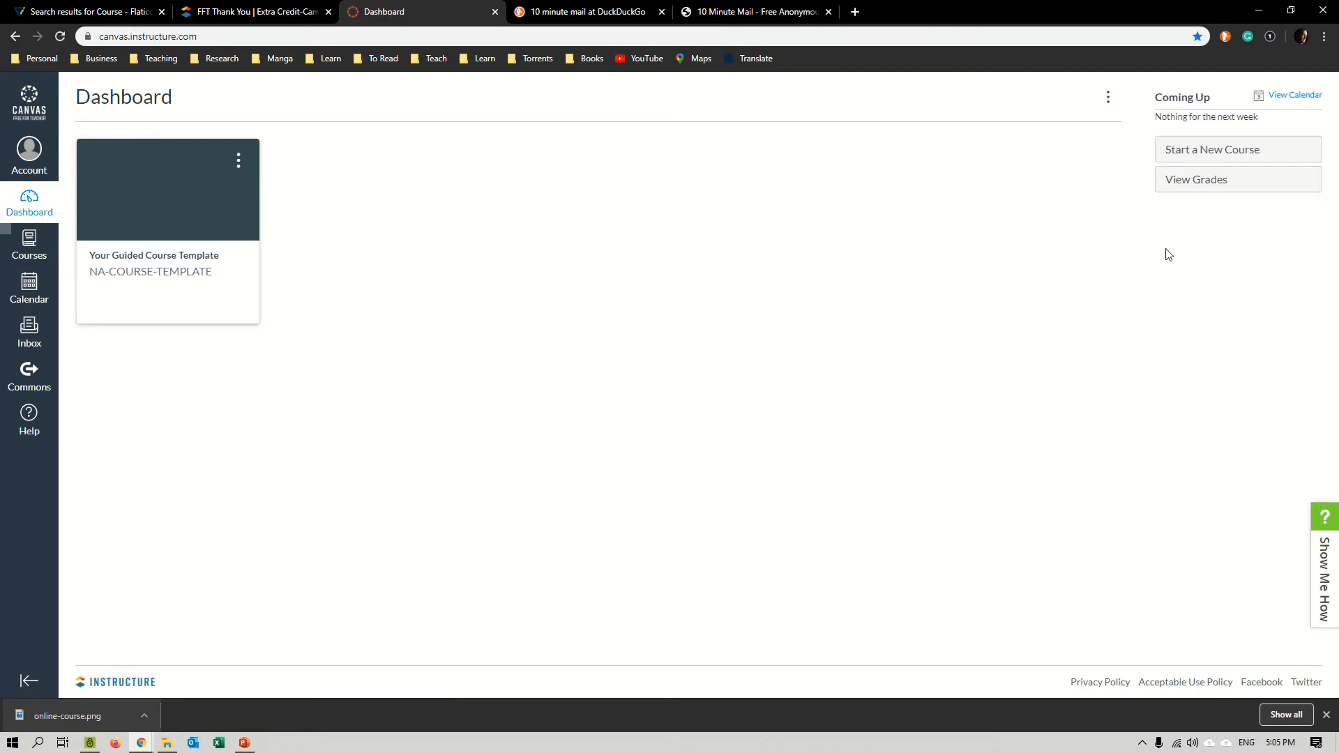
Start a new course and name it "BSP - Strategic Management - 2020 Spring".
click(1263, 156)
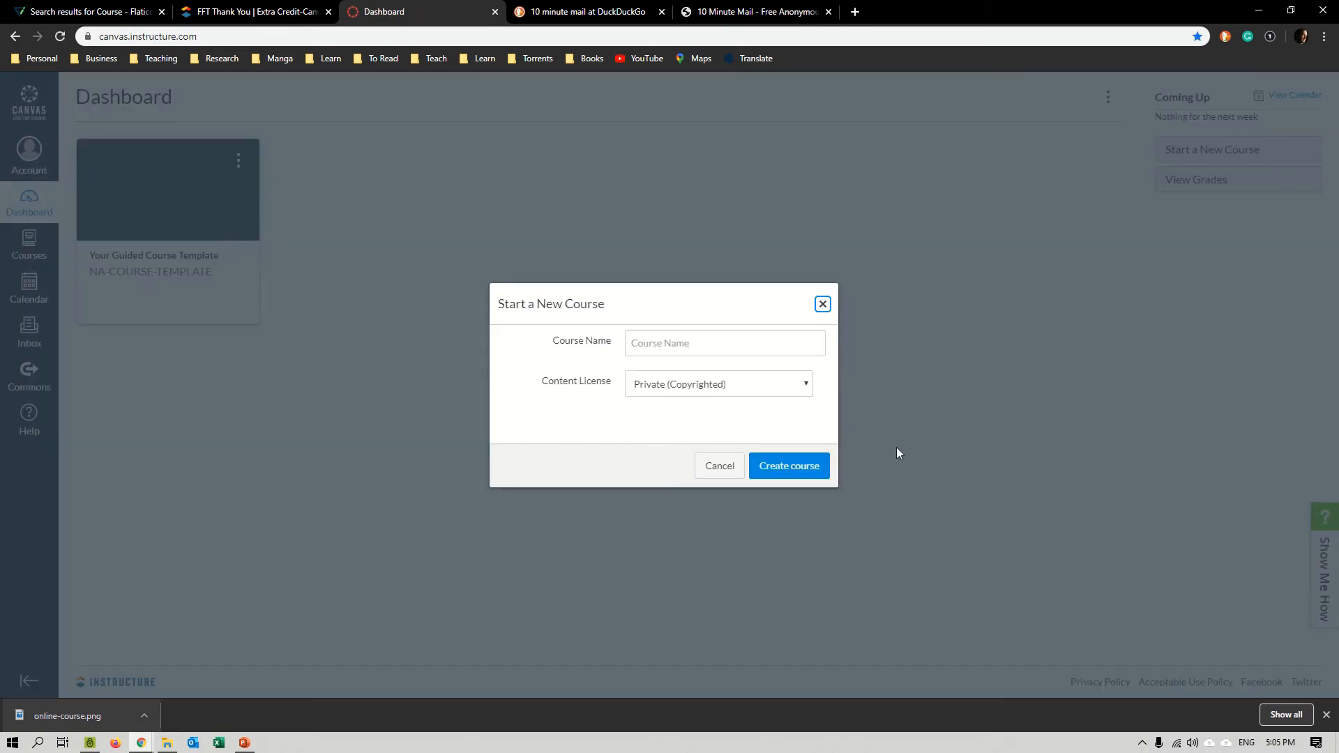
click(718, 346)
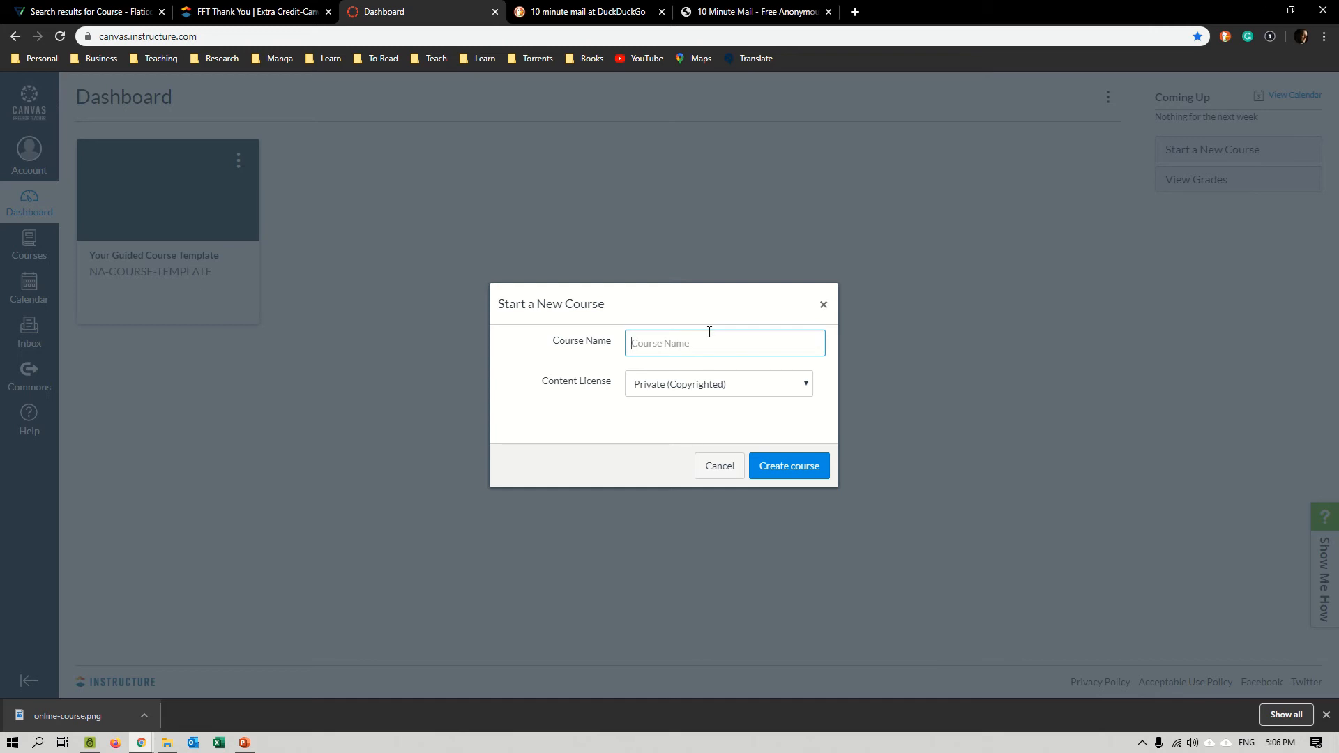
text(BSP)
text(- Strategic Management)
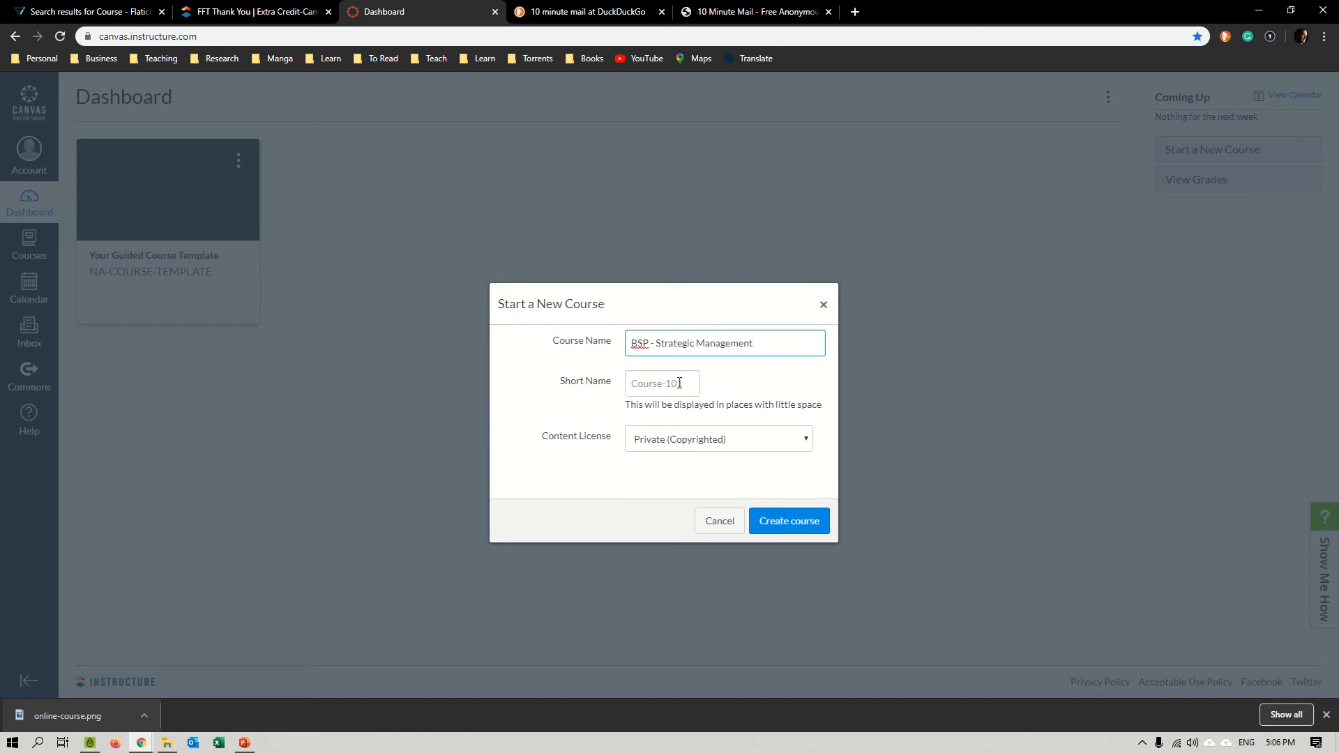
text( -)
text(2020 Spring)
Create the course with the short name MGMT500 and the Private (Copyrighted) license, and collapse the tutorial on its home page.
click(680, 383)
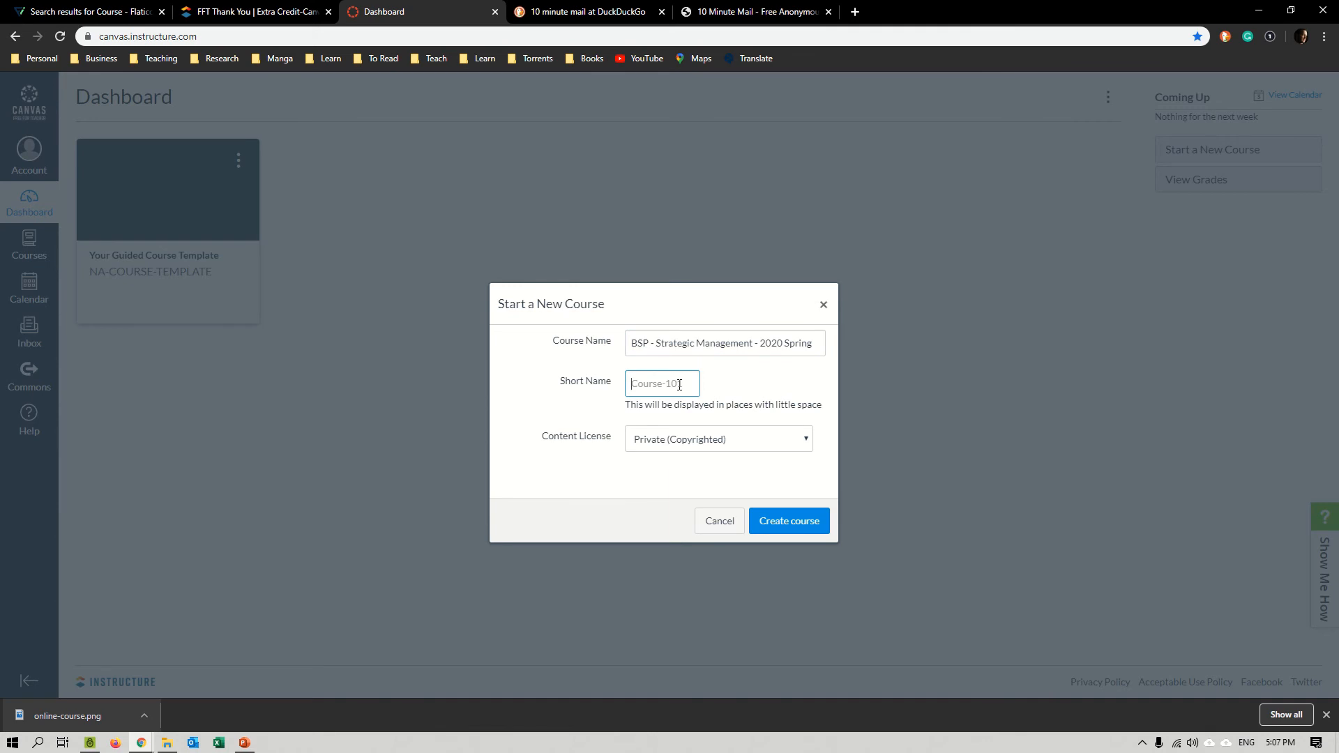
text(MGN)
text(MT)
text(500)
click(733, 442)
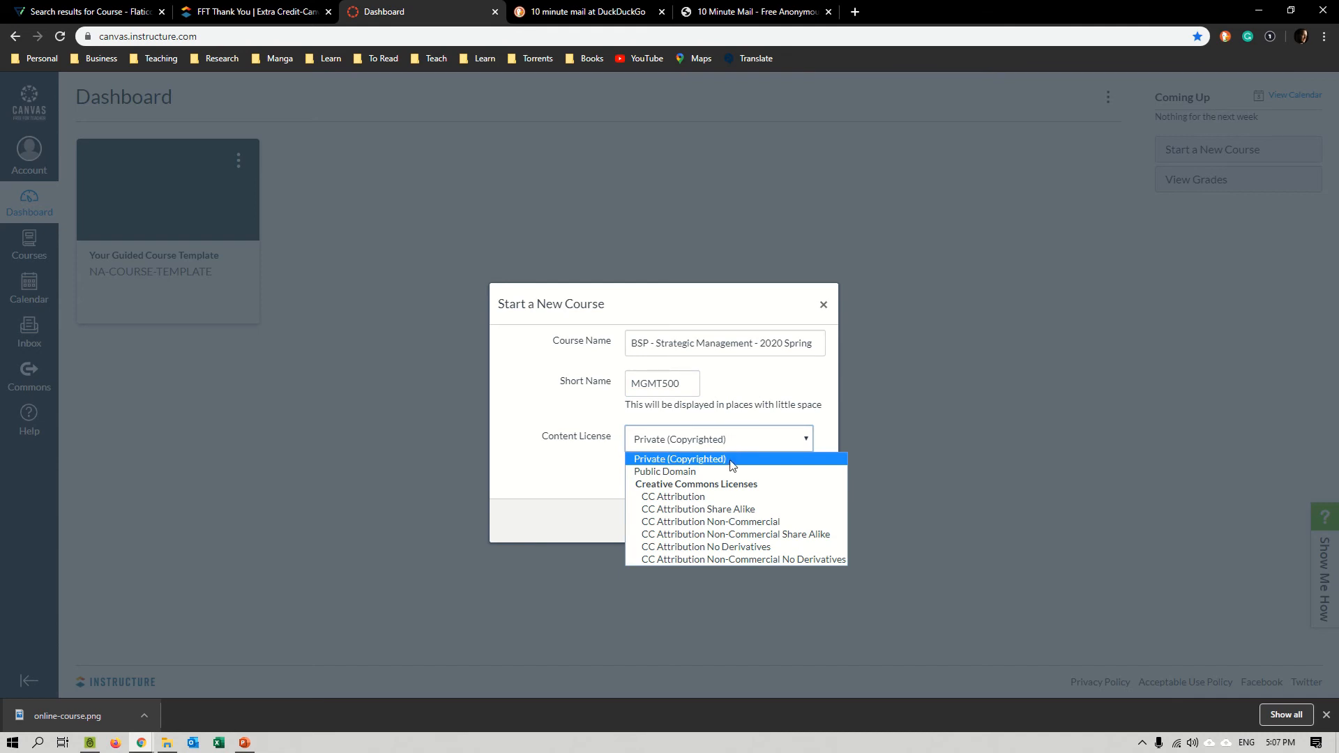
click(731, 466)
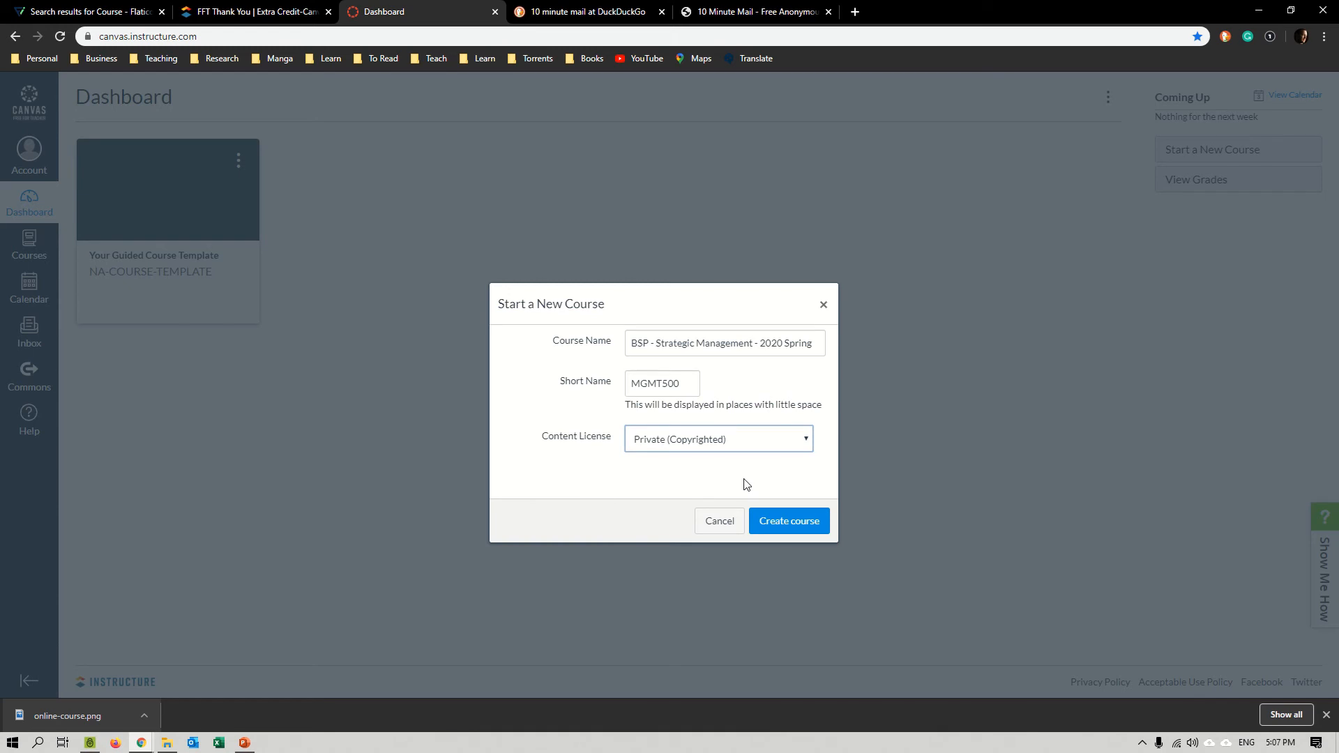
click(798, 525)
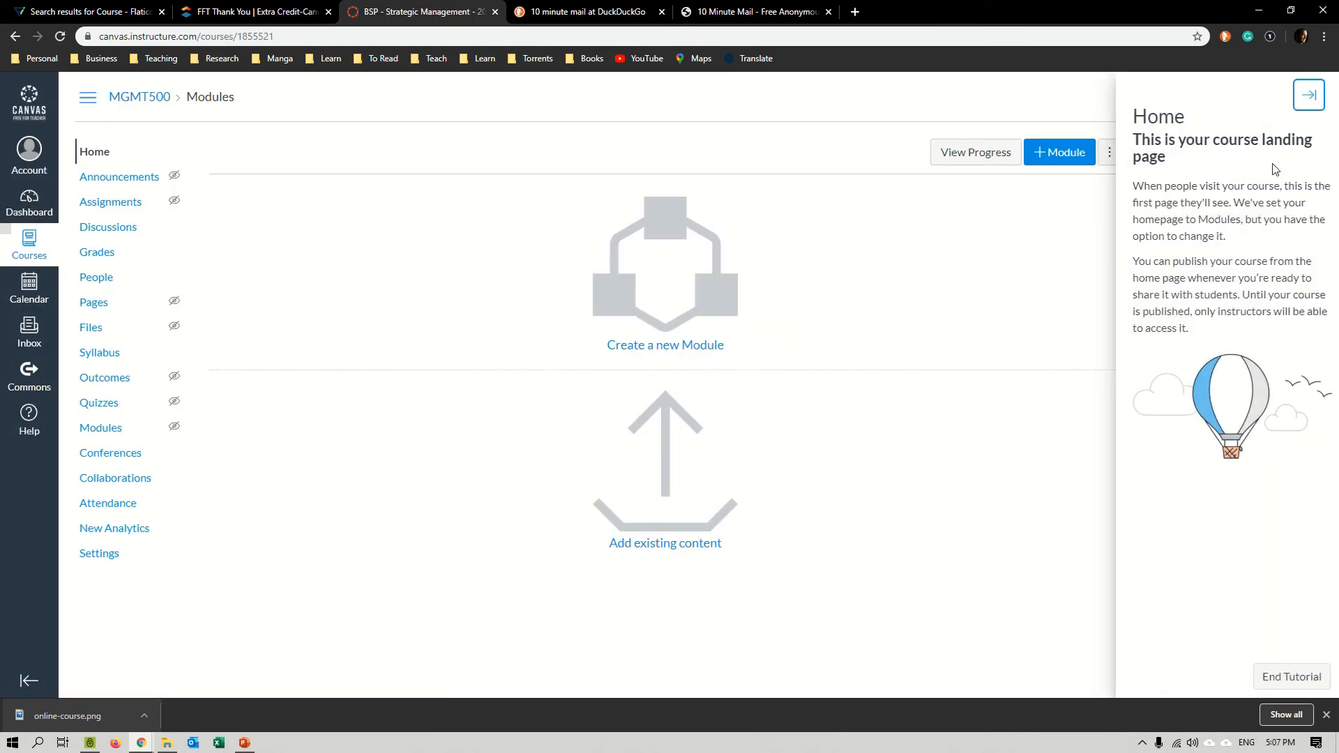
click(1308, 95)
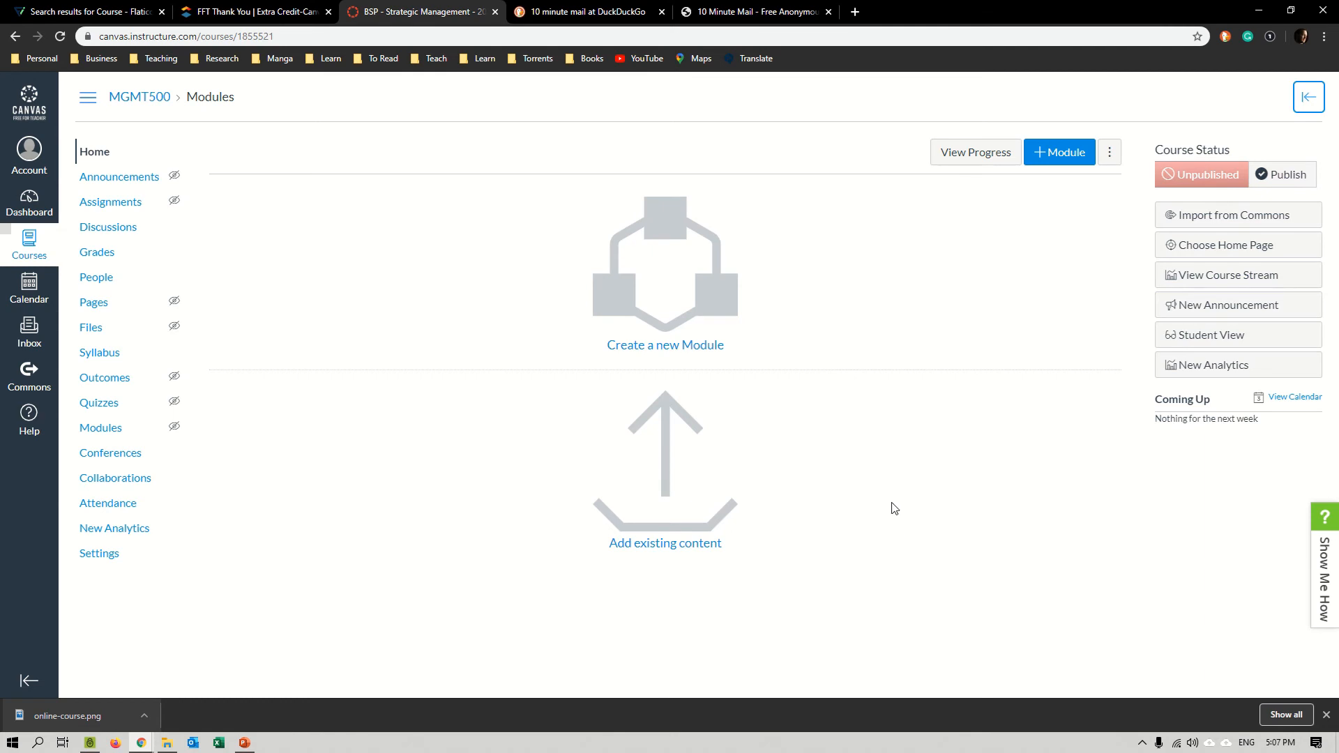
Switch to File Explorer and open the "1 - Lectures" folder under Courses Database, Strategic Management.
click(179, 745)
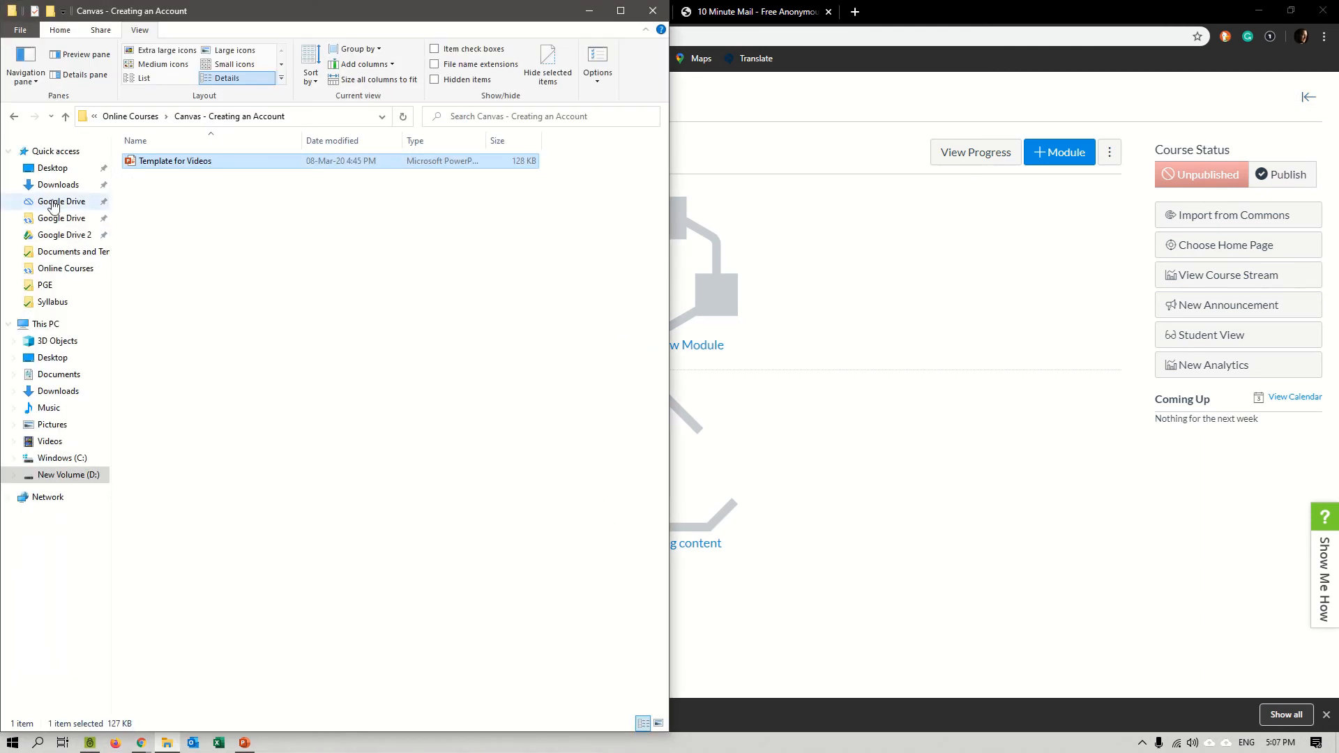
click(55, 235)
double_click(146, 162)
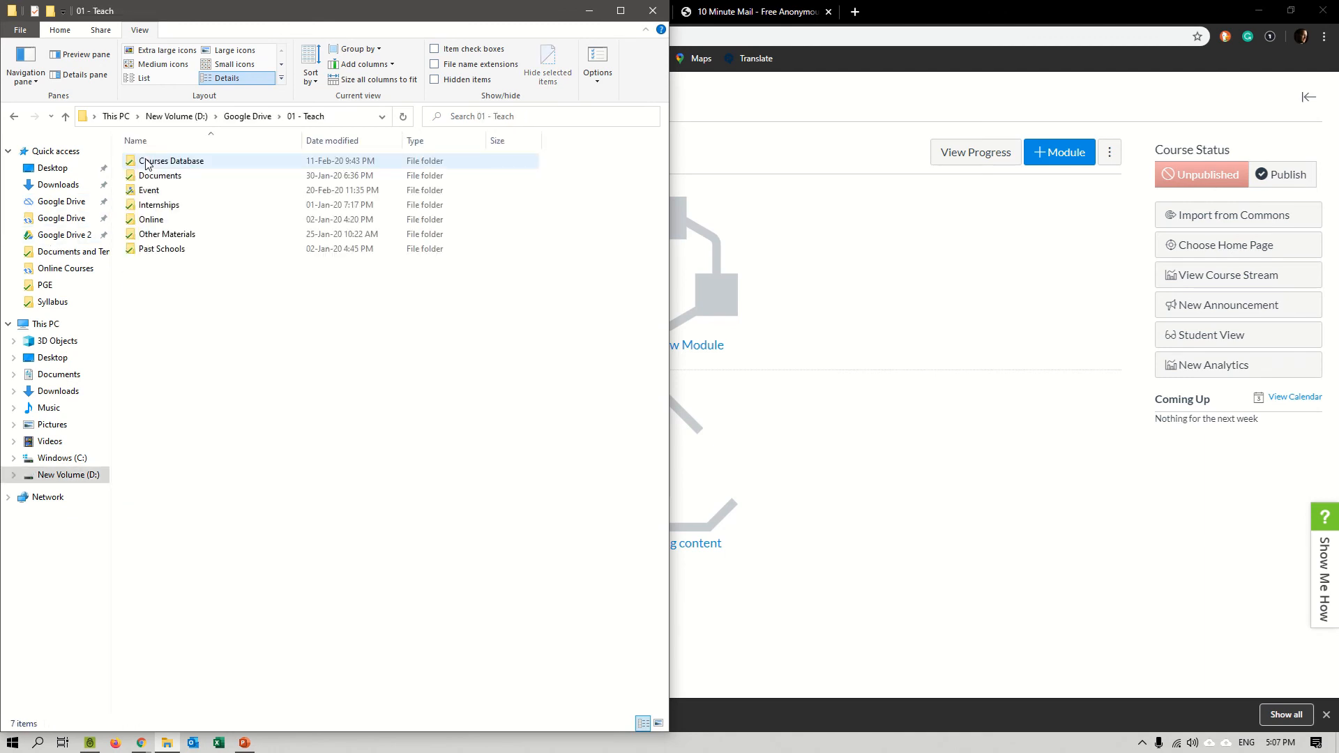
click(147, 163)
double_click(147, 162)
key(s)
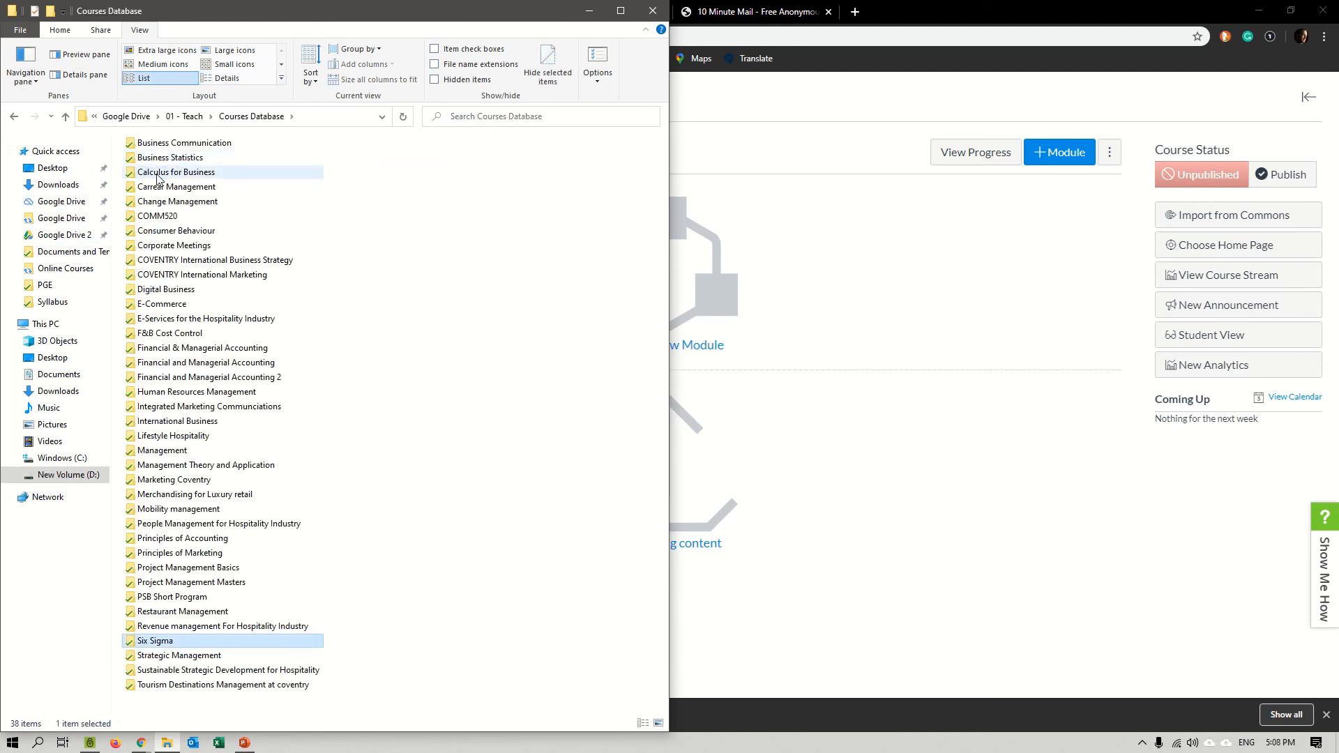
key(t)
key(Return)
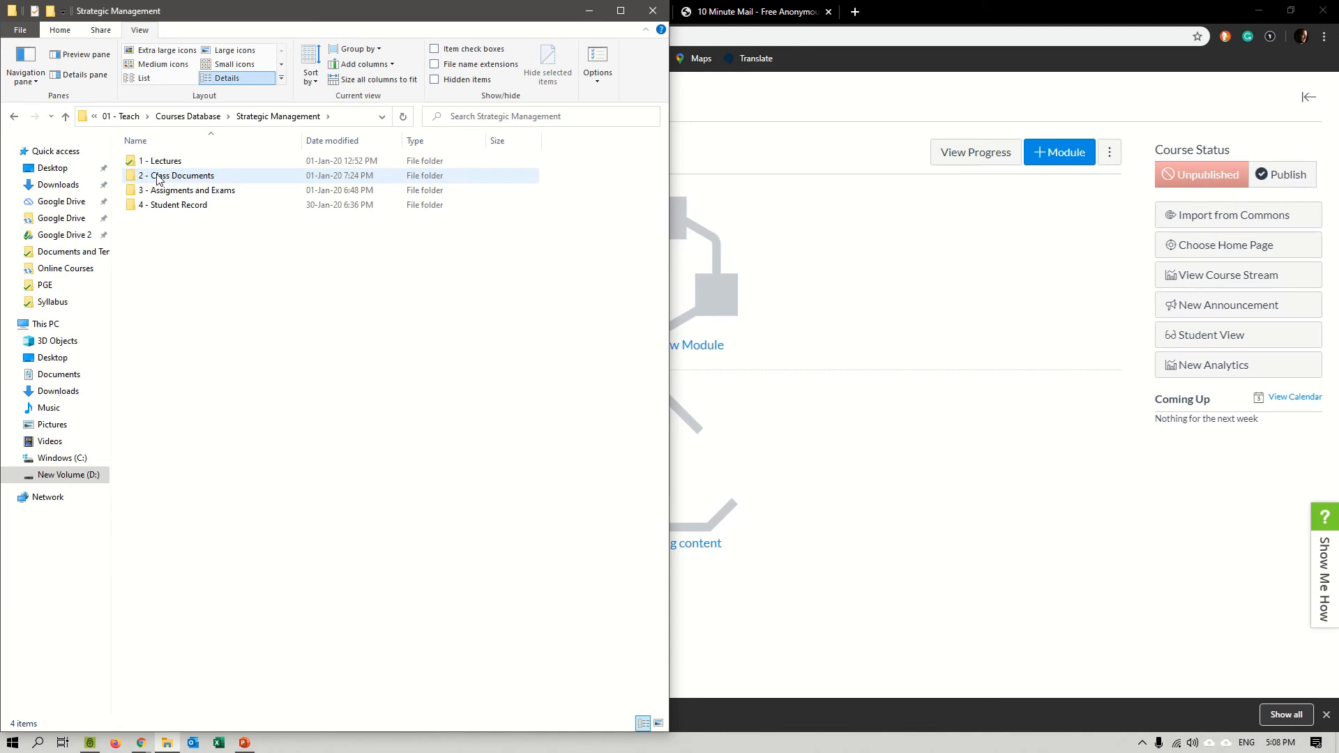
key(1)
key(Return)
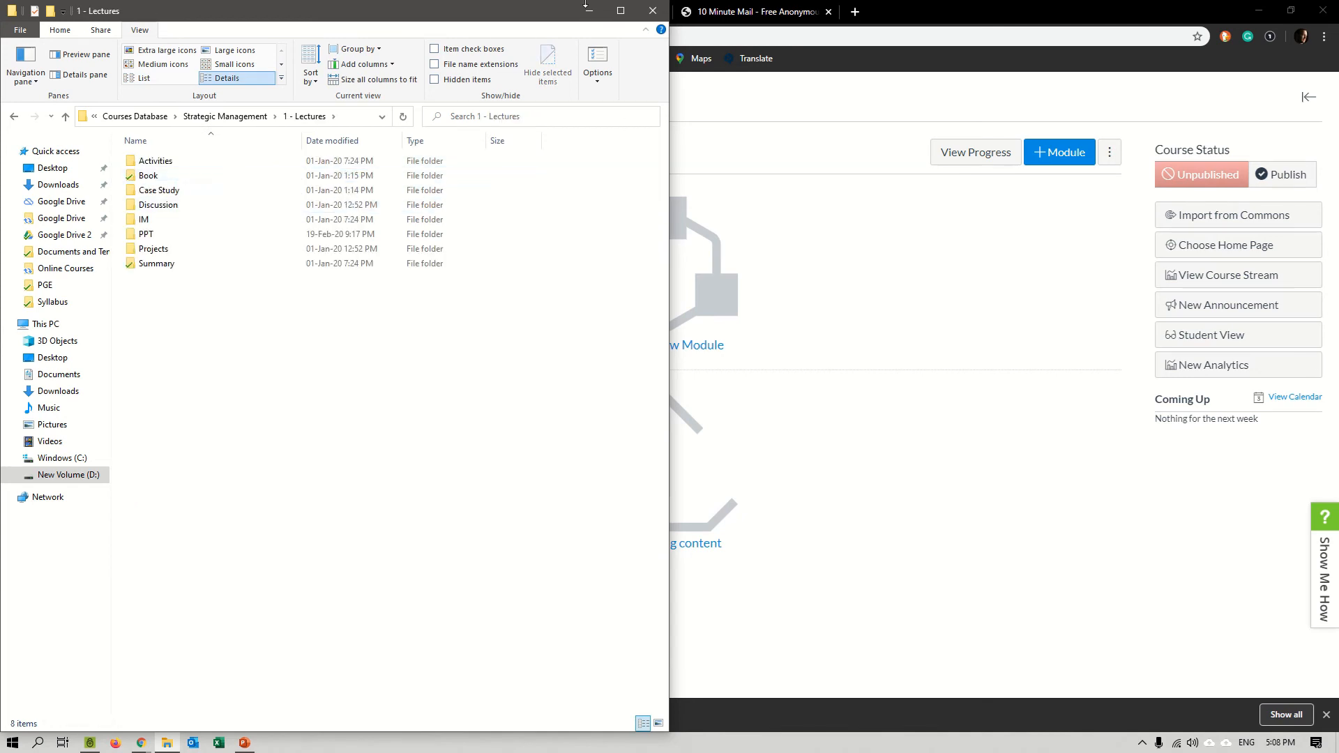
Arrange File Explorer and the browser side by side, with the browser taking most of the screen width.
drag(523, 16, 0, 174)
click(831, 174)
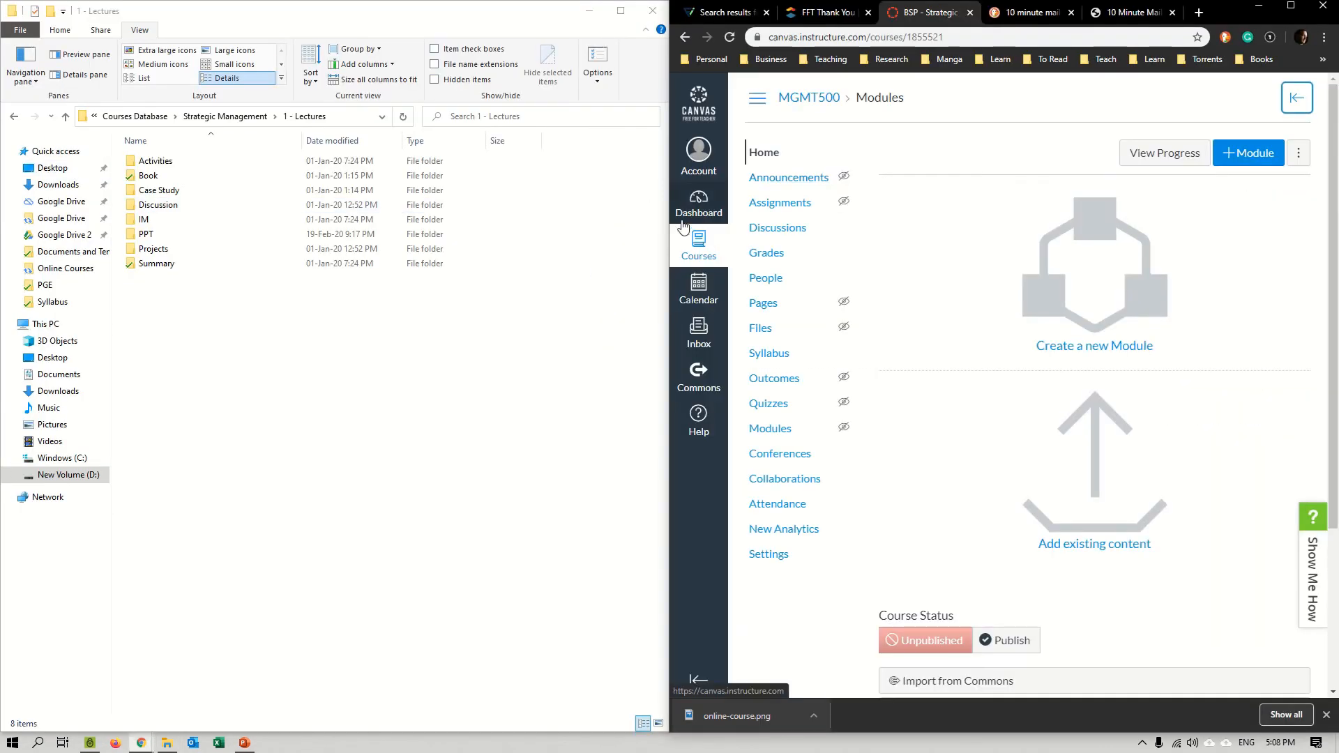
drag(663, 215, 288, 215)
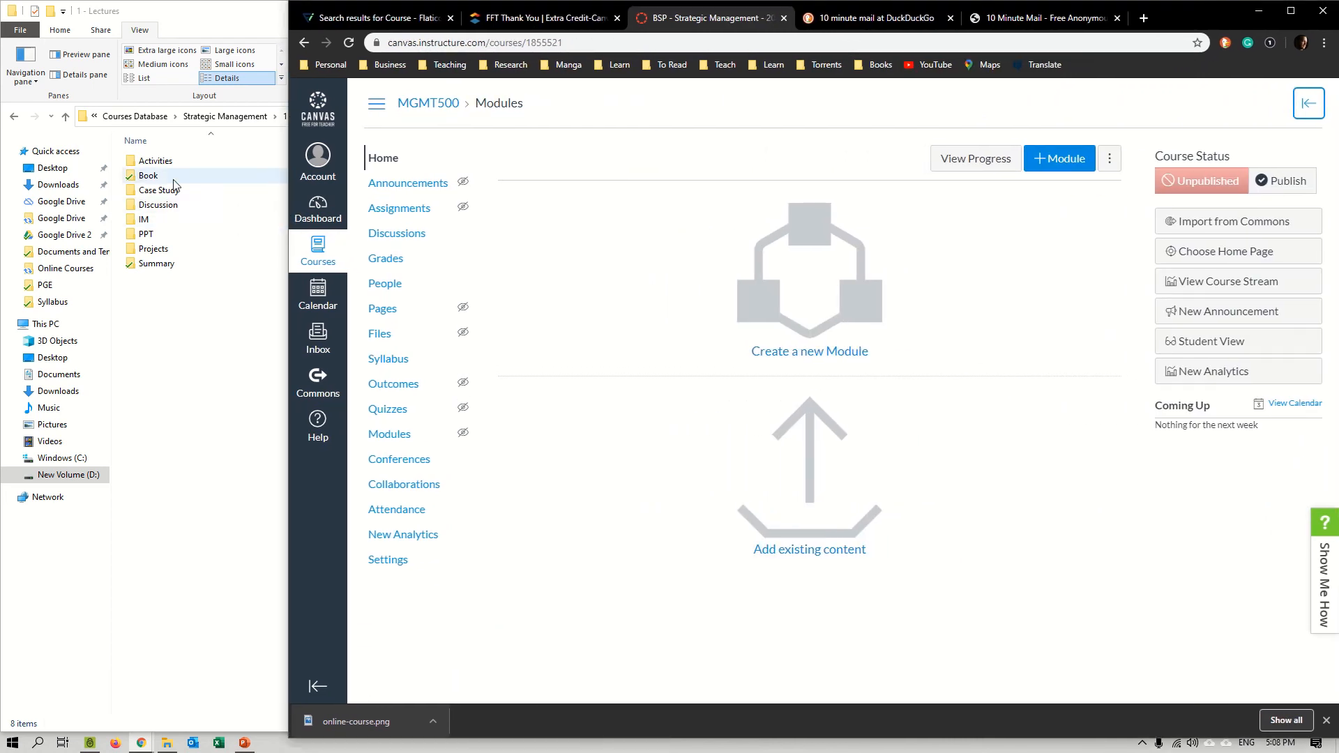
Look inside the Book and Activities lecture folders, and return to the Canvas course in a maximized browser window.
double_click(169, 173)
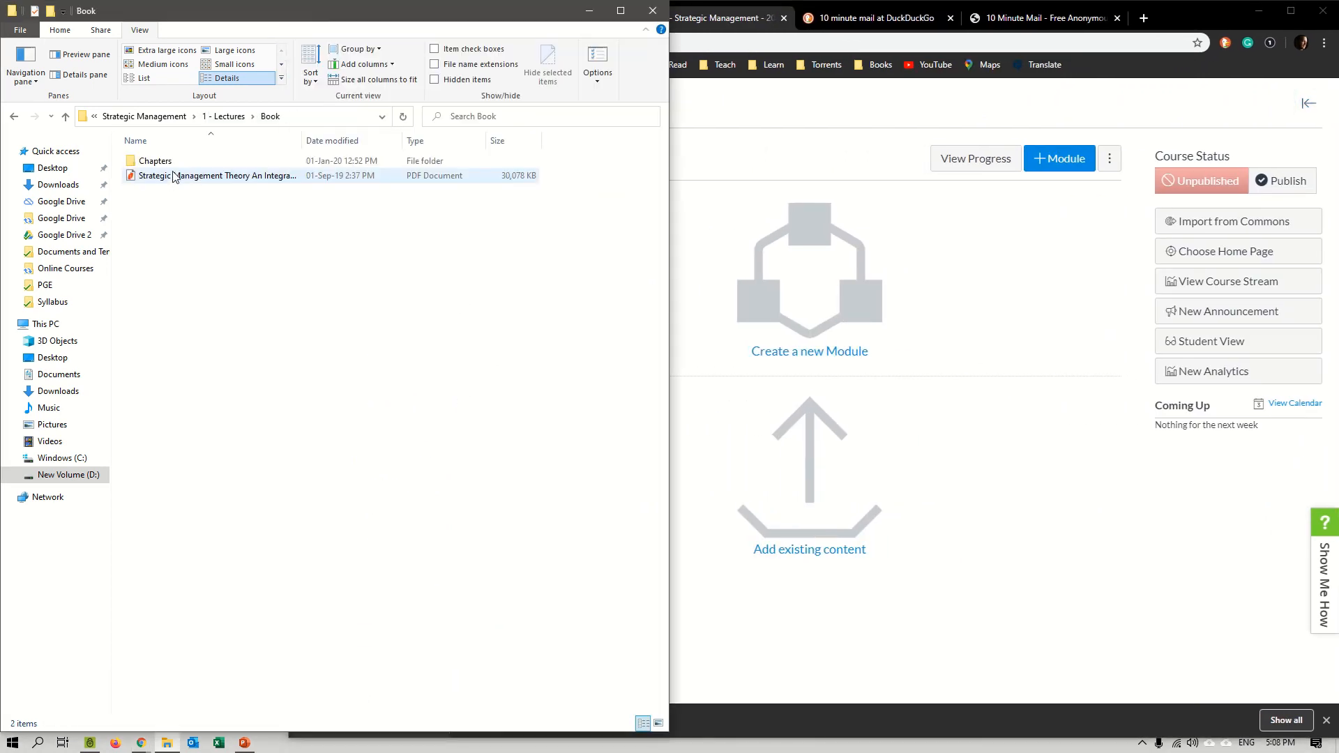
key(alt+Left)
double_click(179, 162)
key(alt+Left)
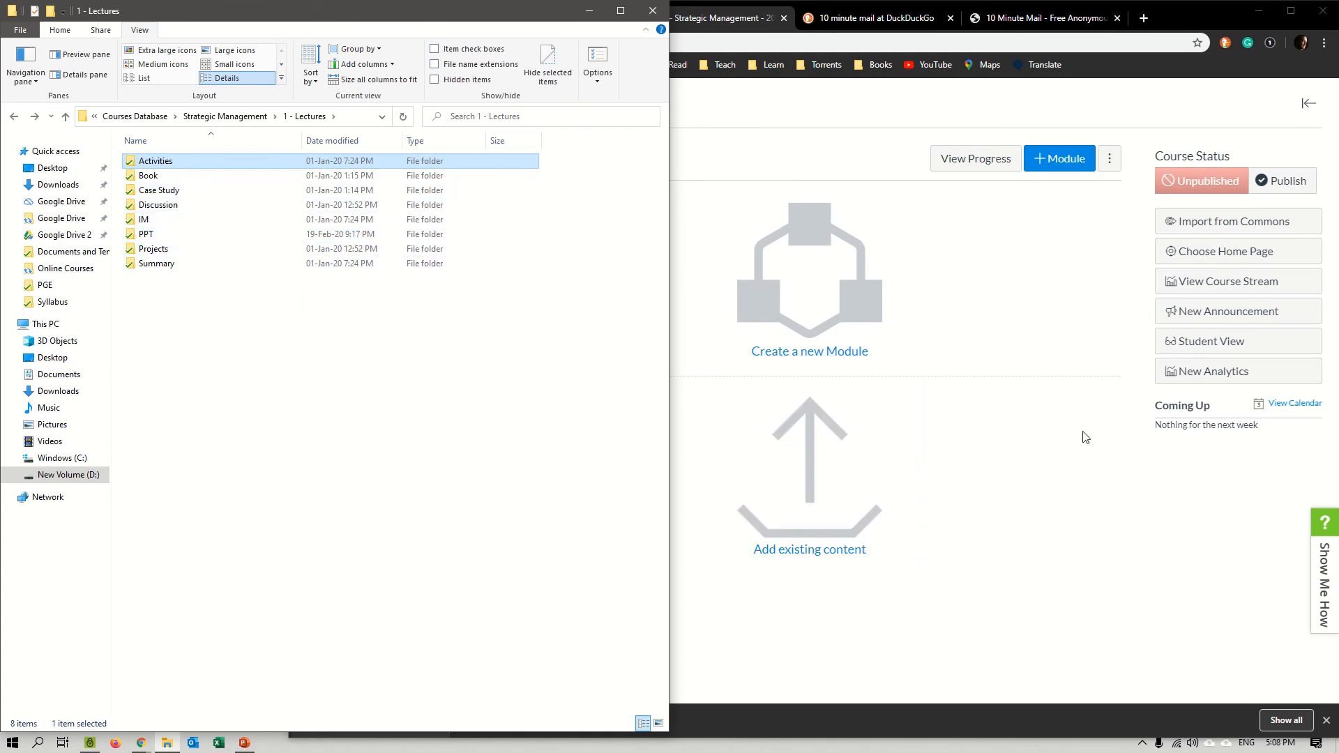
click(1099, 475)
click(1290, 10)
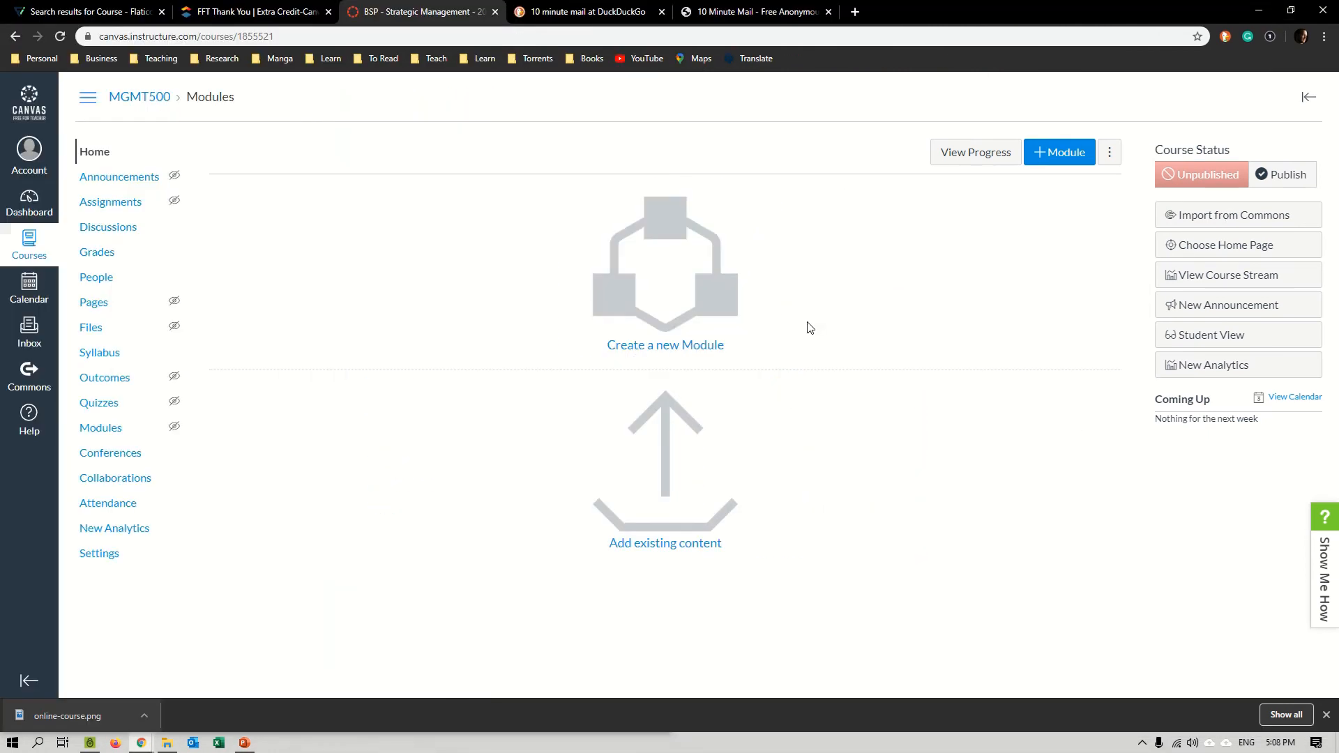
Start a new course module named "Unit 01 - introduction to Strategic Management", correcting the spelling of "Strategic".
click(1038, 167)
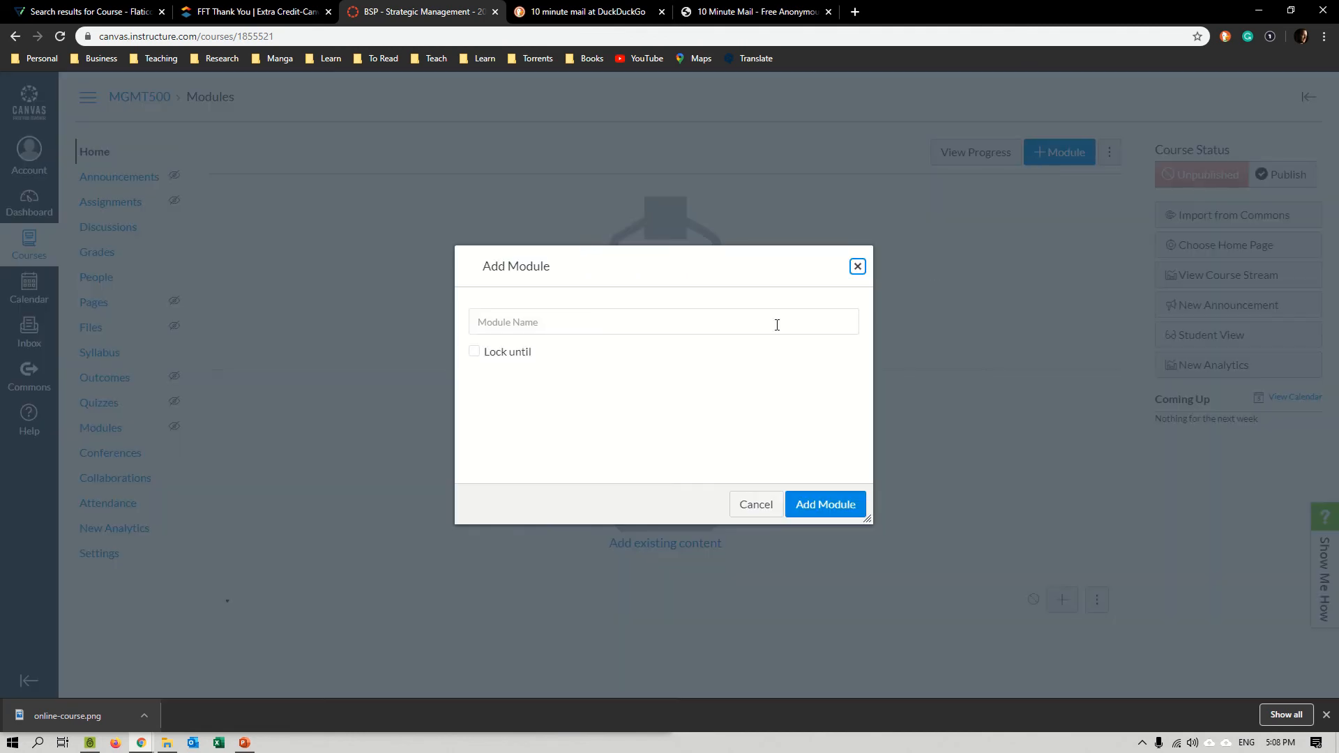
click(592, 320)
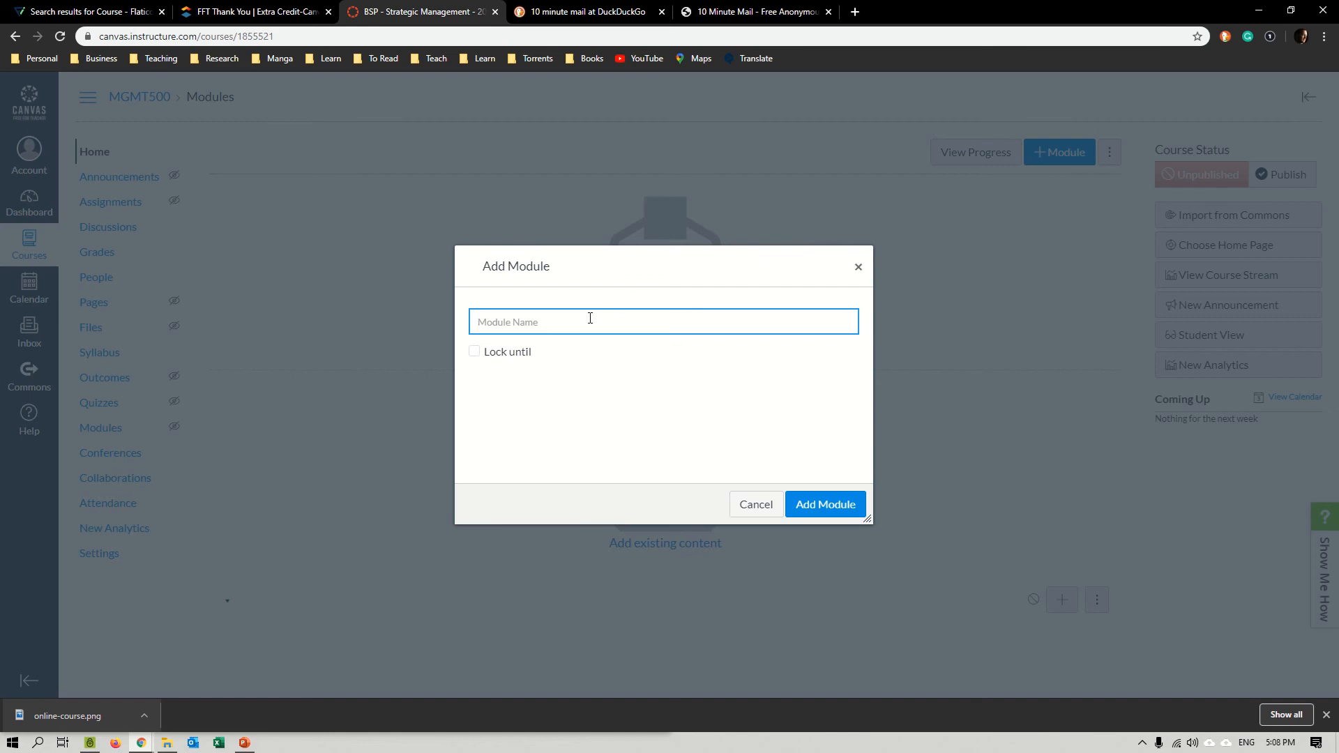
text(Unit 01 - introduction to Staretgic Management)
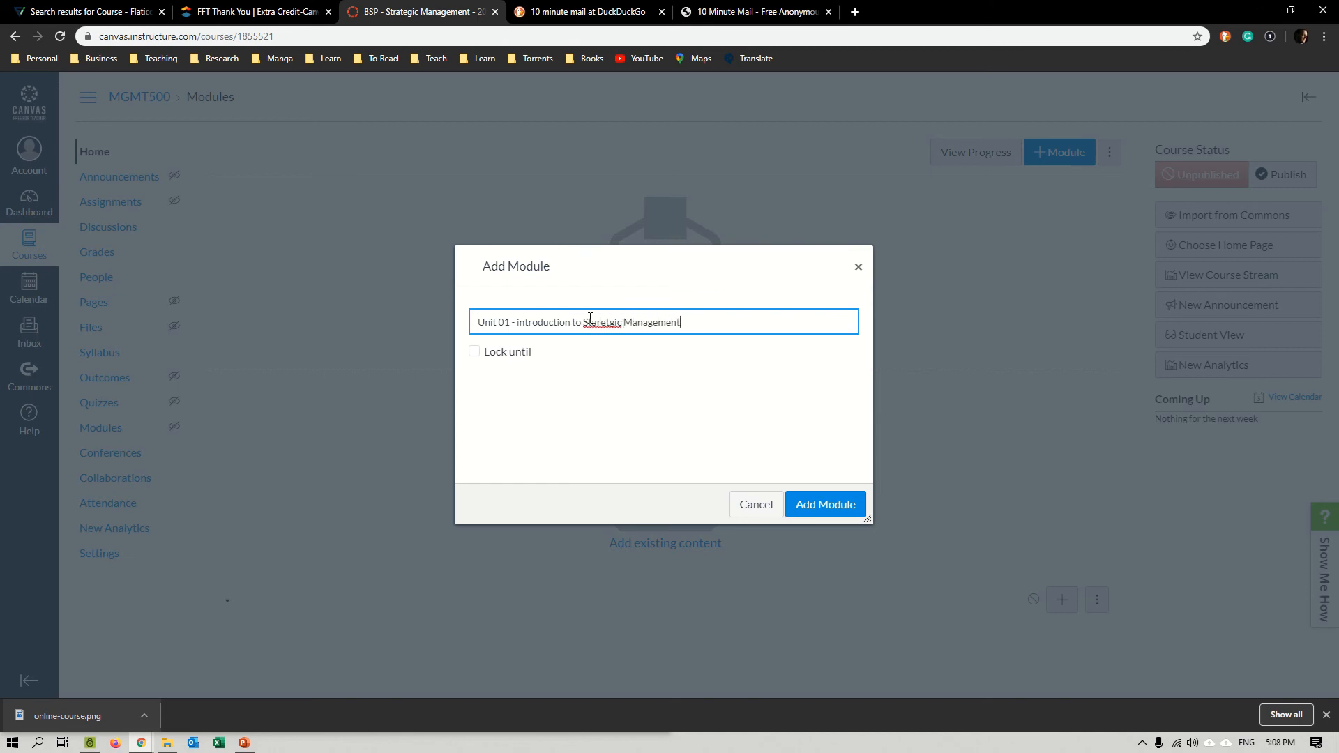
right_click(590, 318)
click(626, 330)
click(532, 354)
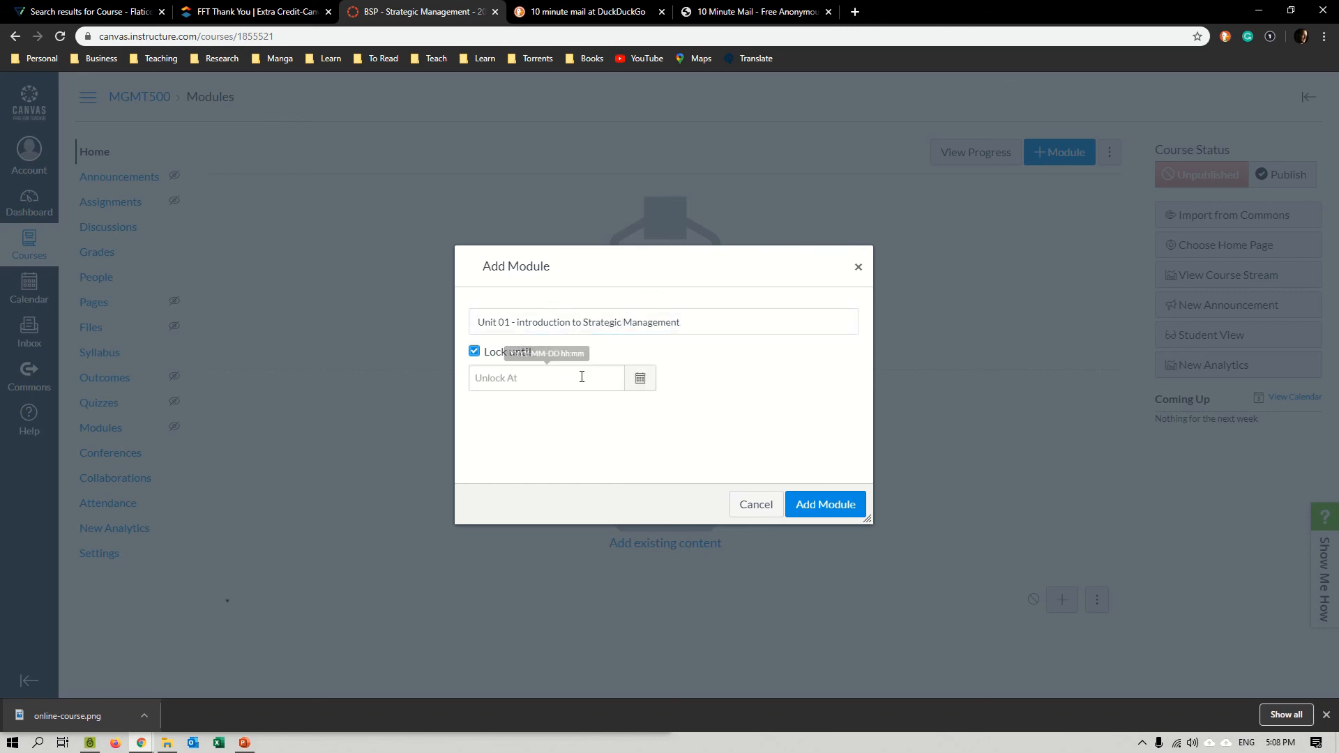
click(635, 385)
click(633, 391)
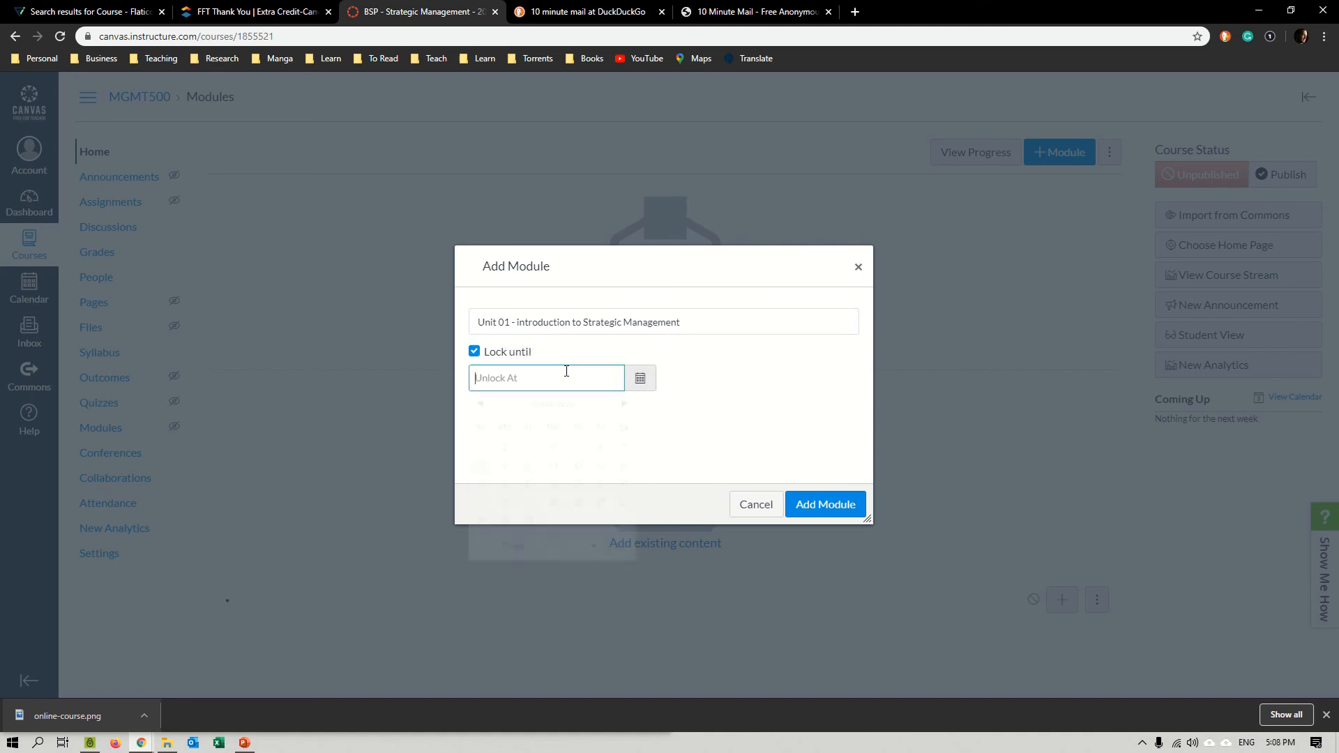
click(563, 371)
click(514, 356)
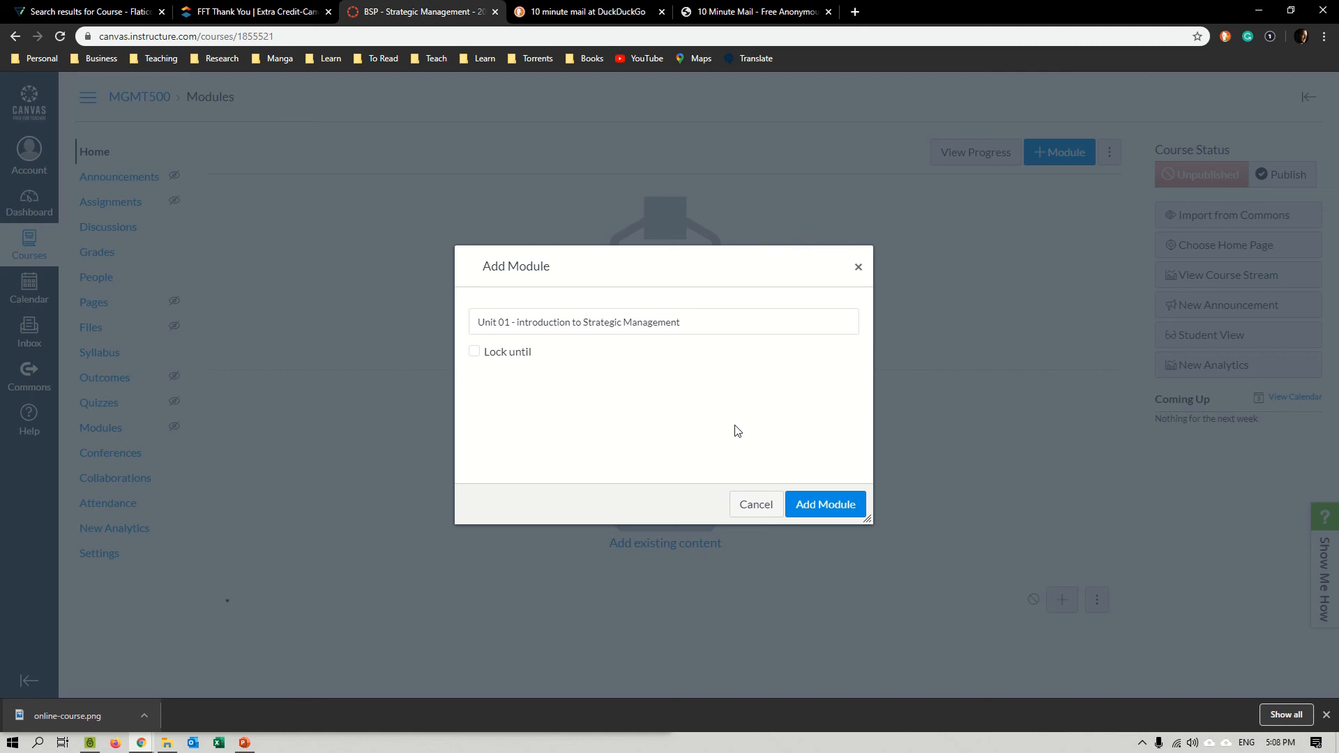
Enable Lock until for the Unit 01 module, leave its unlock date empty, and add the module to the course.
click(525, 356)
click(626, 386)
click(675, 432)
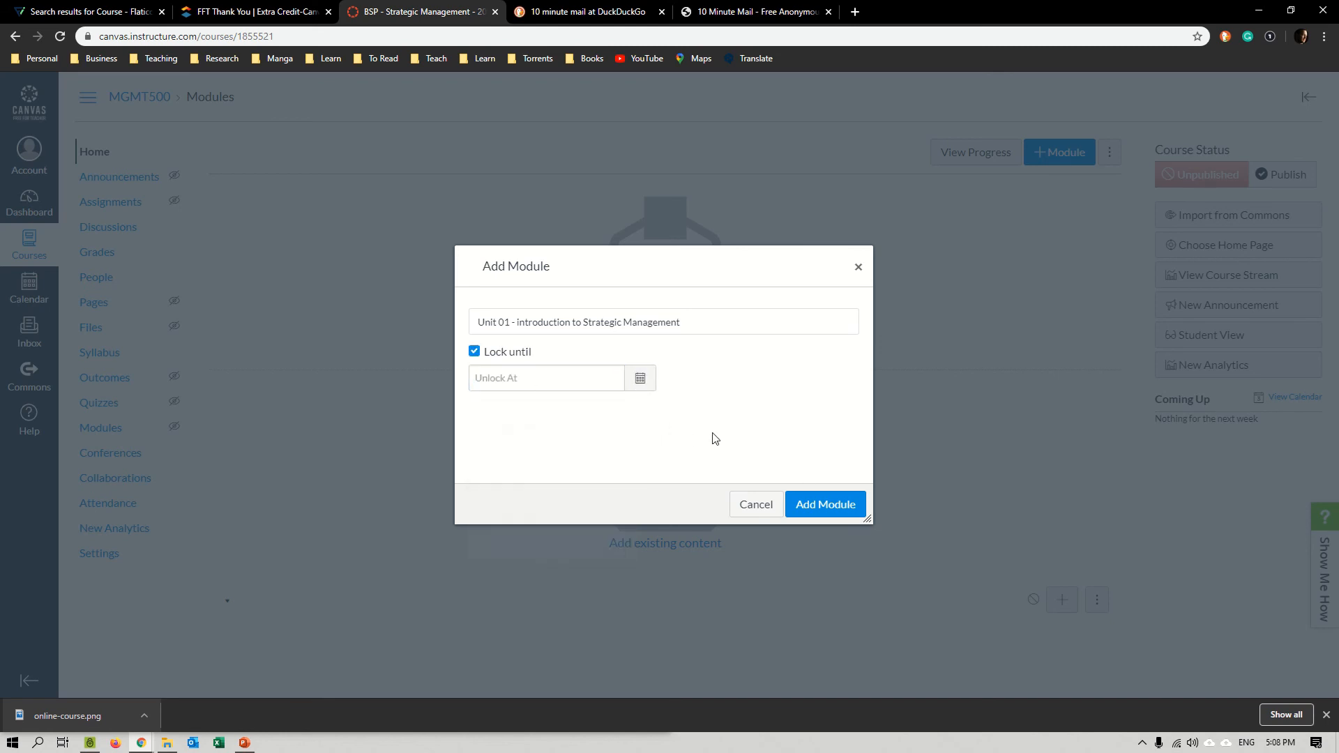
click(813, 506)
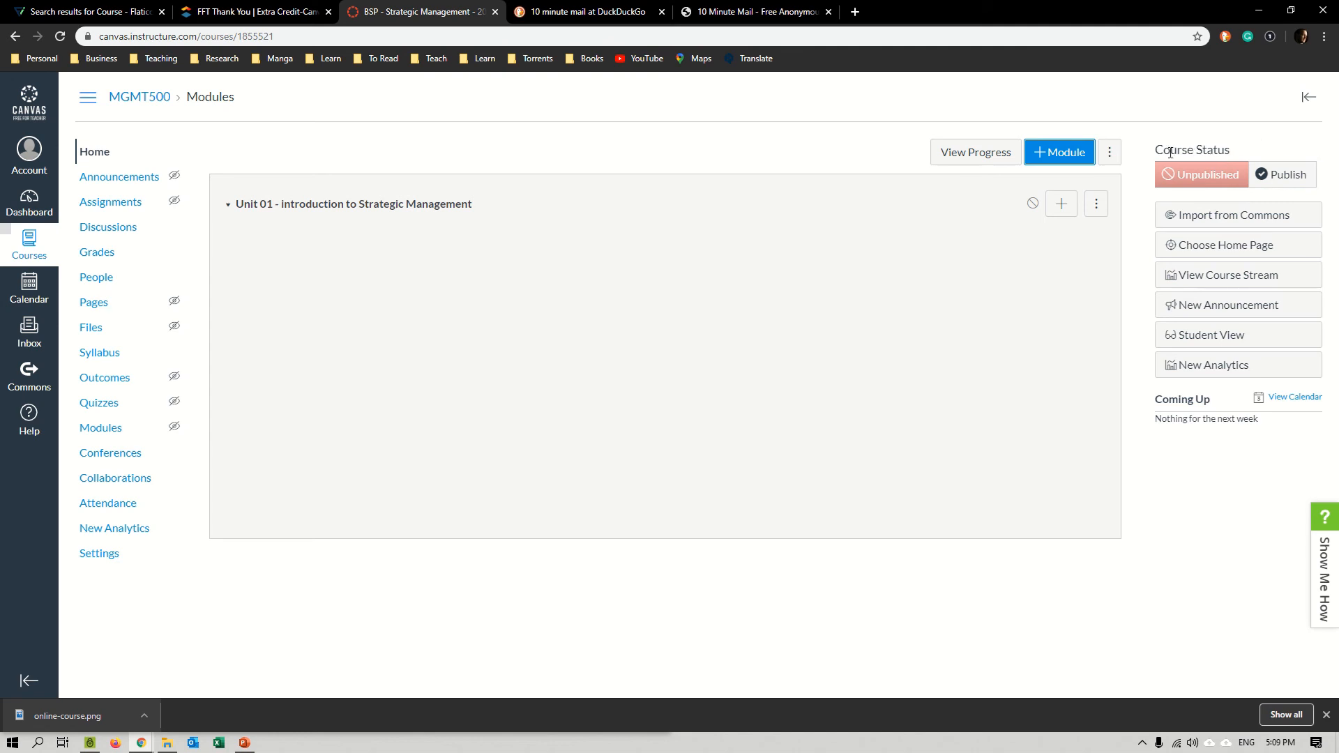
Try to publish the MGMT500 course.
drag(1160, 152, 1234, 150)
click(1226, 143)
click(1277, 175)
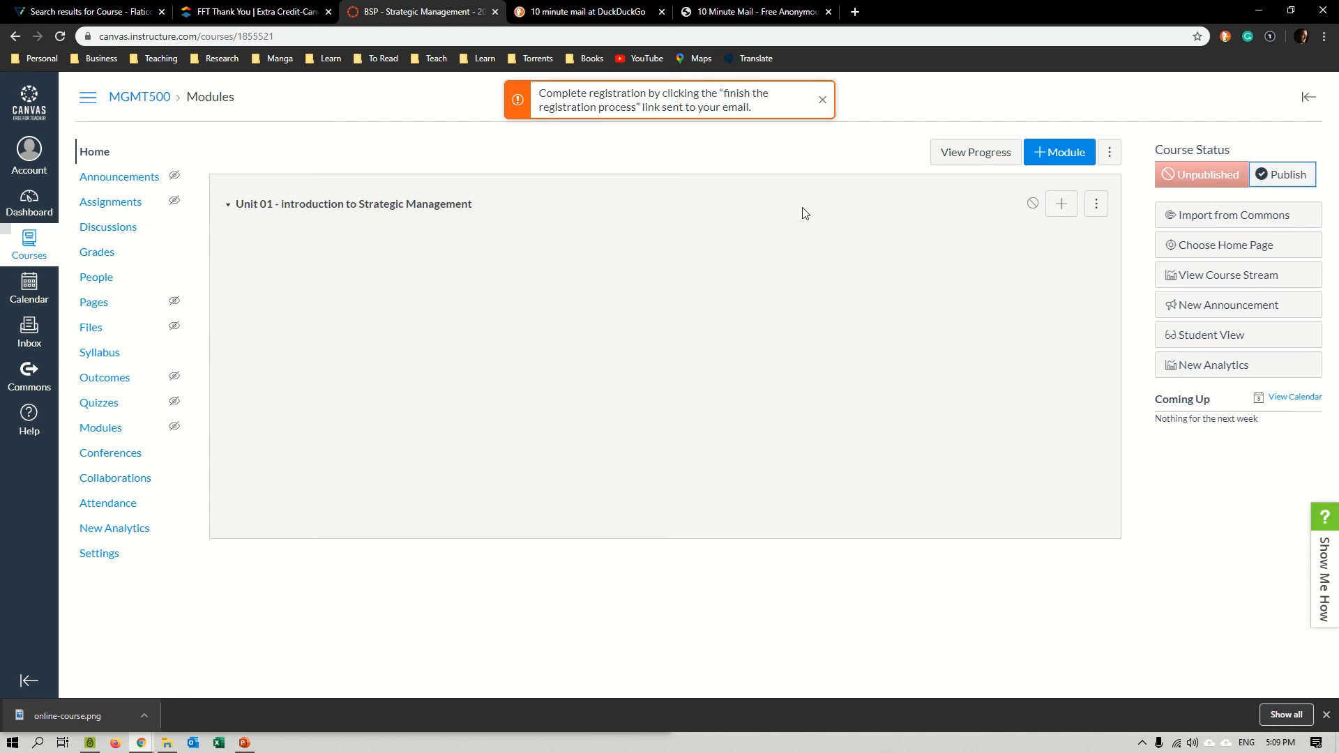
Switch to 10 Minute Mail, open the Canvas Confirm Registration message, and follow its link to finish the registration process.
click(753, 12)
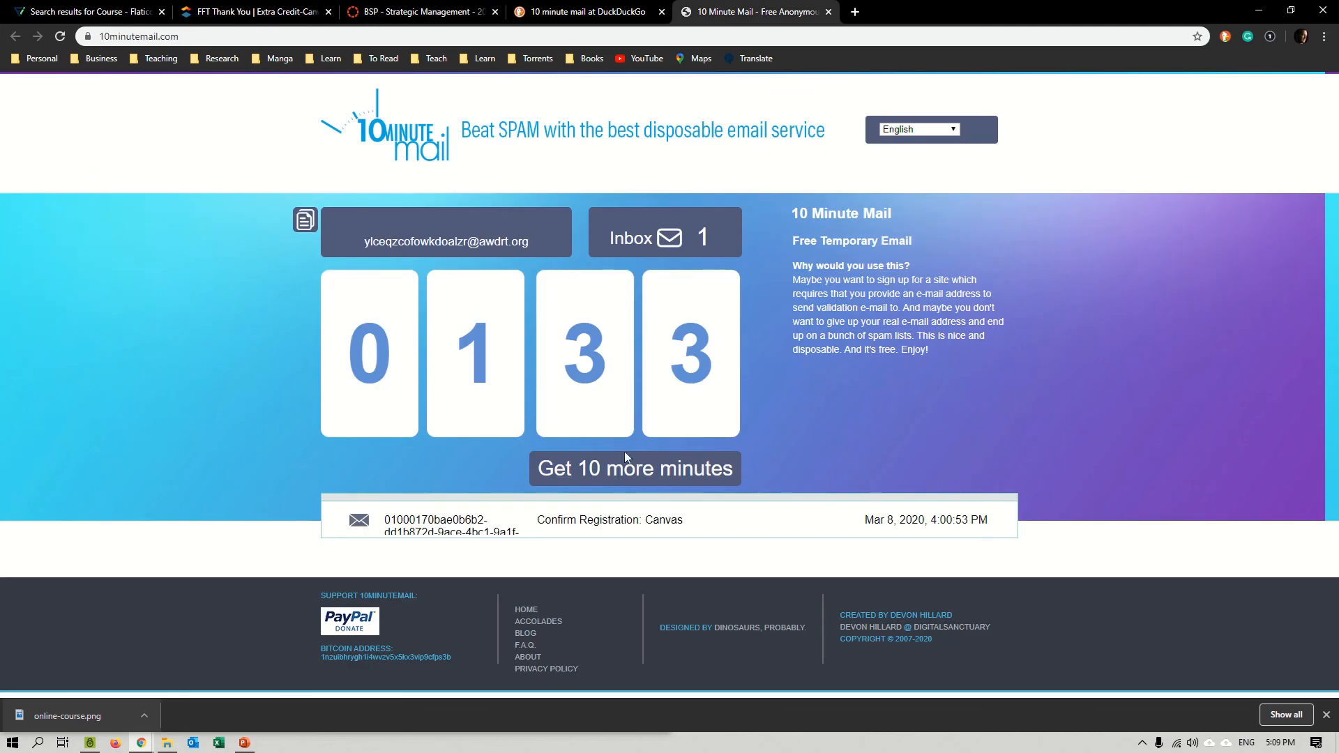
click(598, 521)
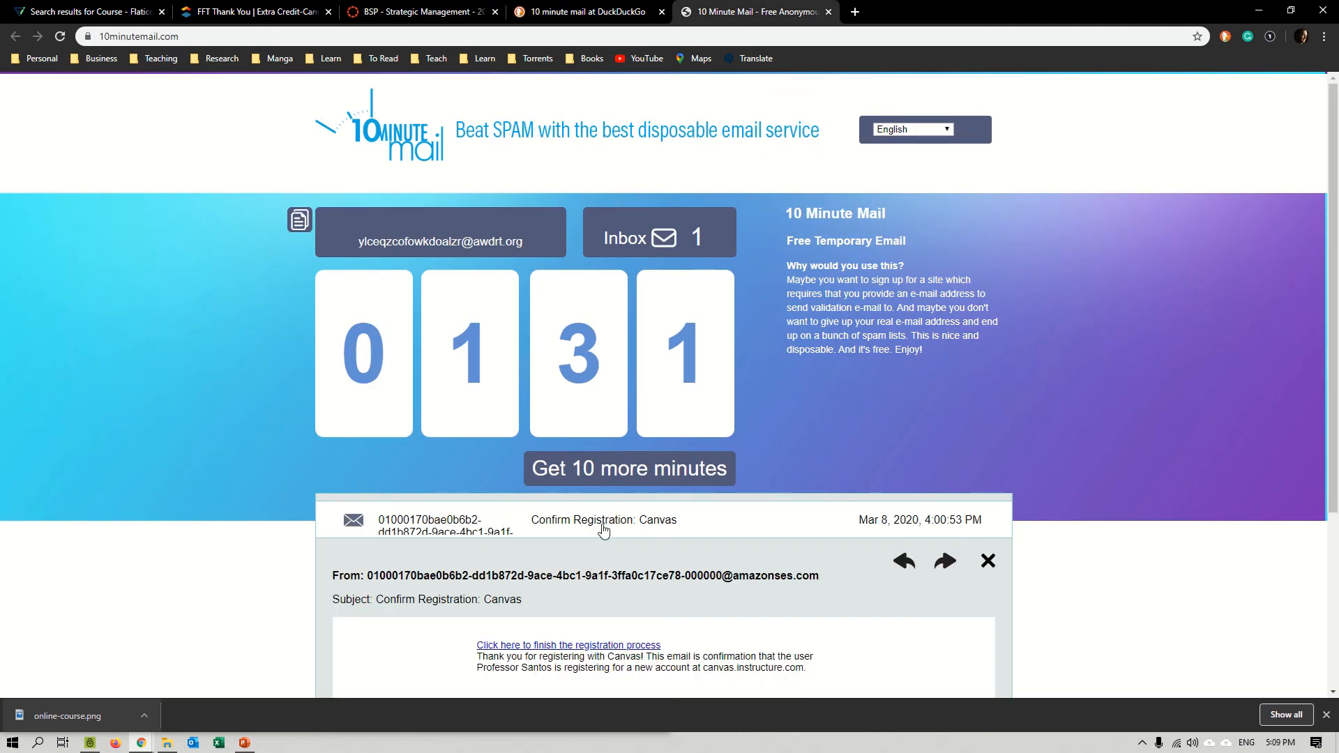
scroll(603, 502, down, 3)
click(611, 393)
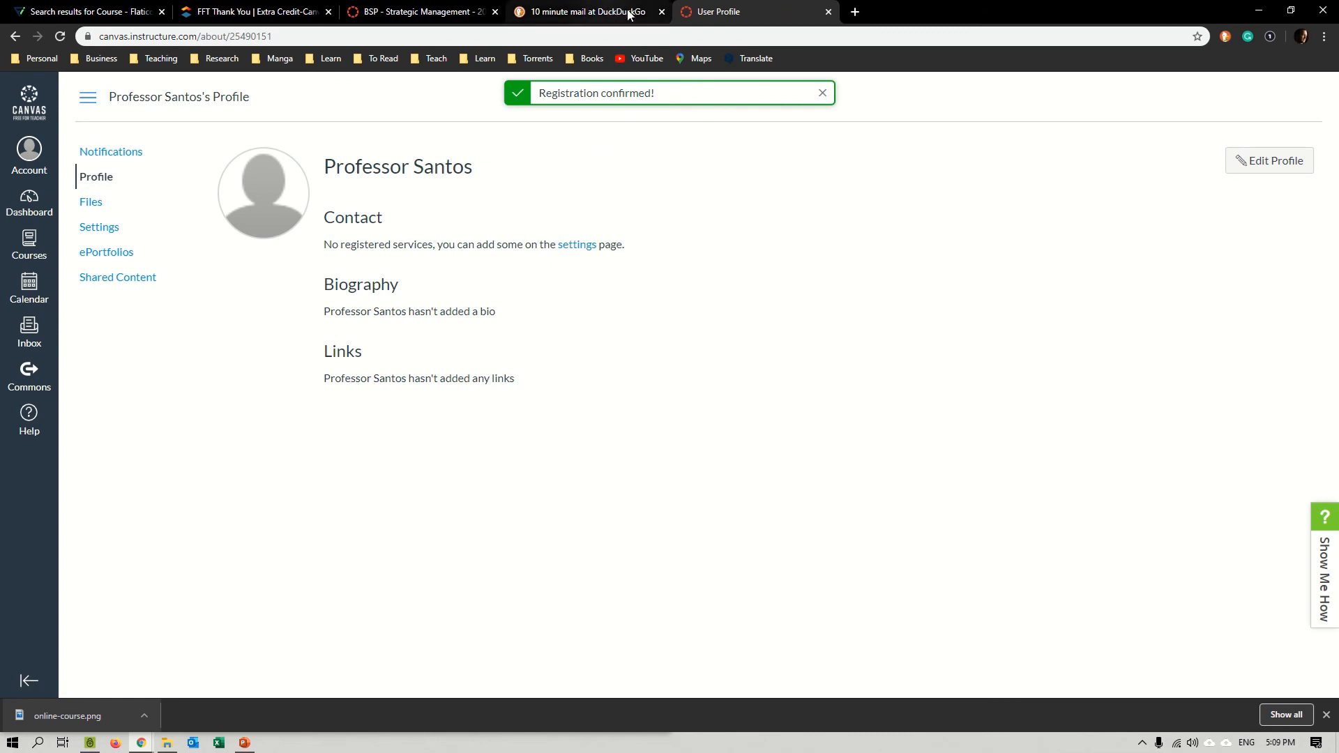
Close the User Profile and "10 minute mail" search pages, and publish the MGMT500 course.
click(829, 12)
click(662, 12)
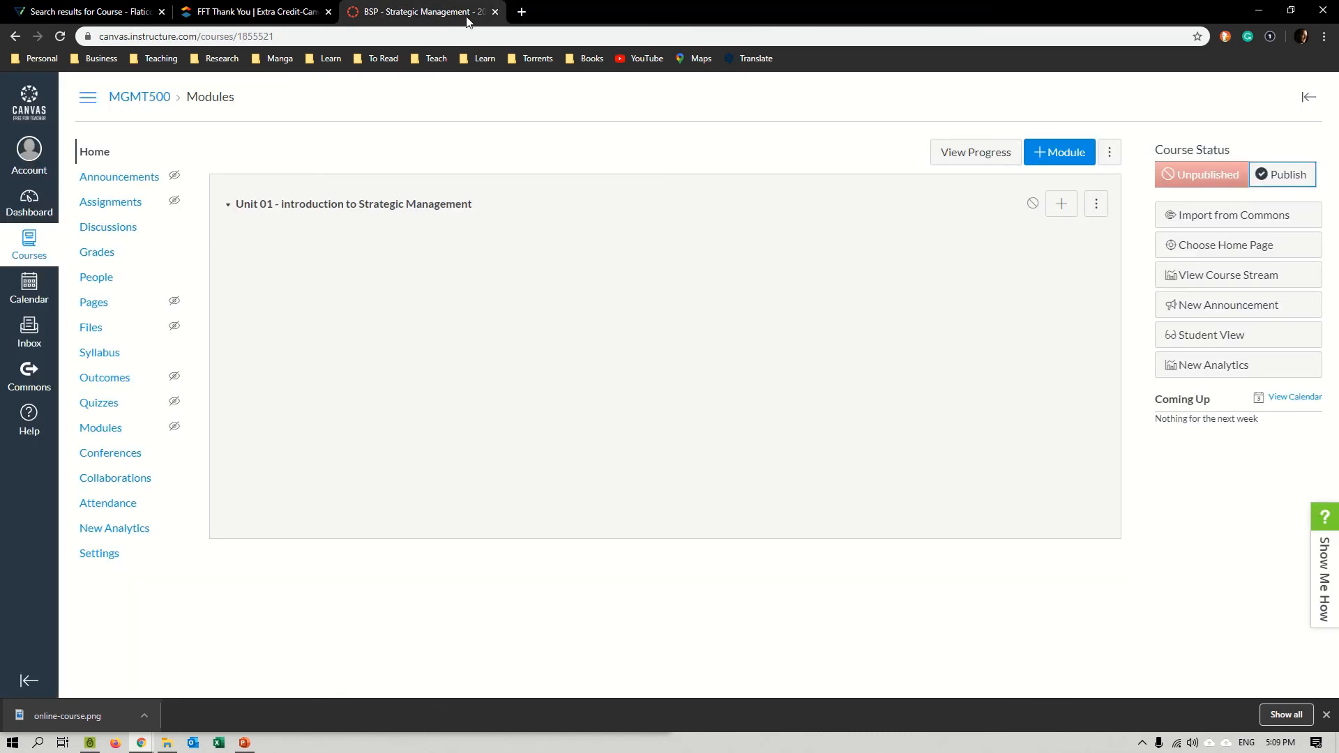
click(1261, 187)
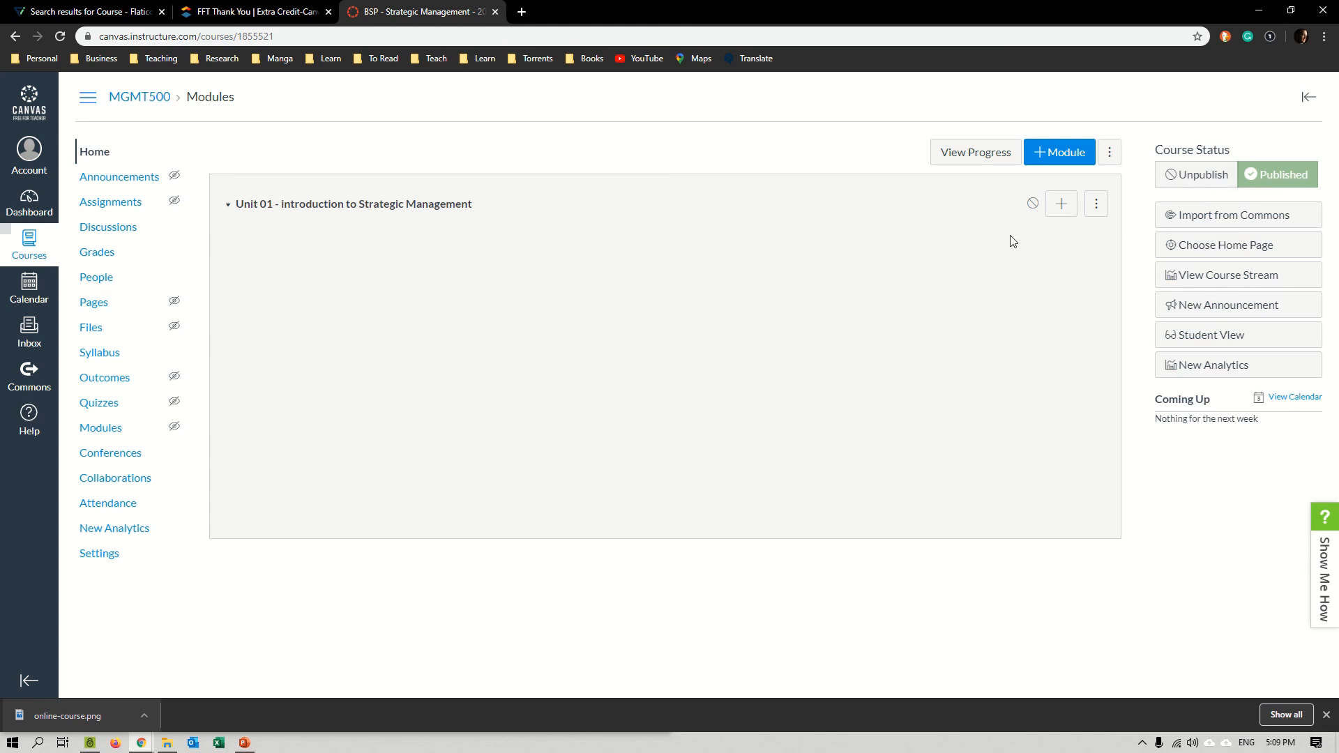
Add a second module named "Unit 02 - Strategic management in the global scale", and publish both the Unit 01 and Unit 02 modules.
click(1061, 153)
click(560, 319)
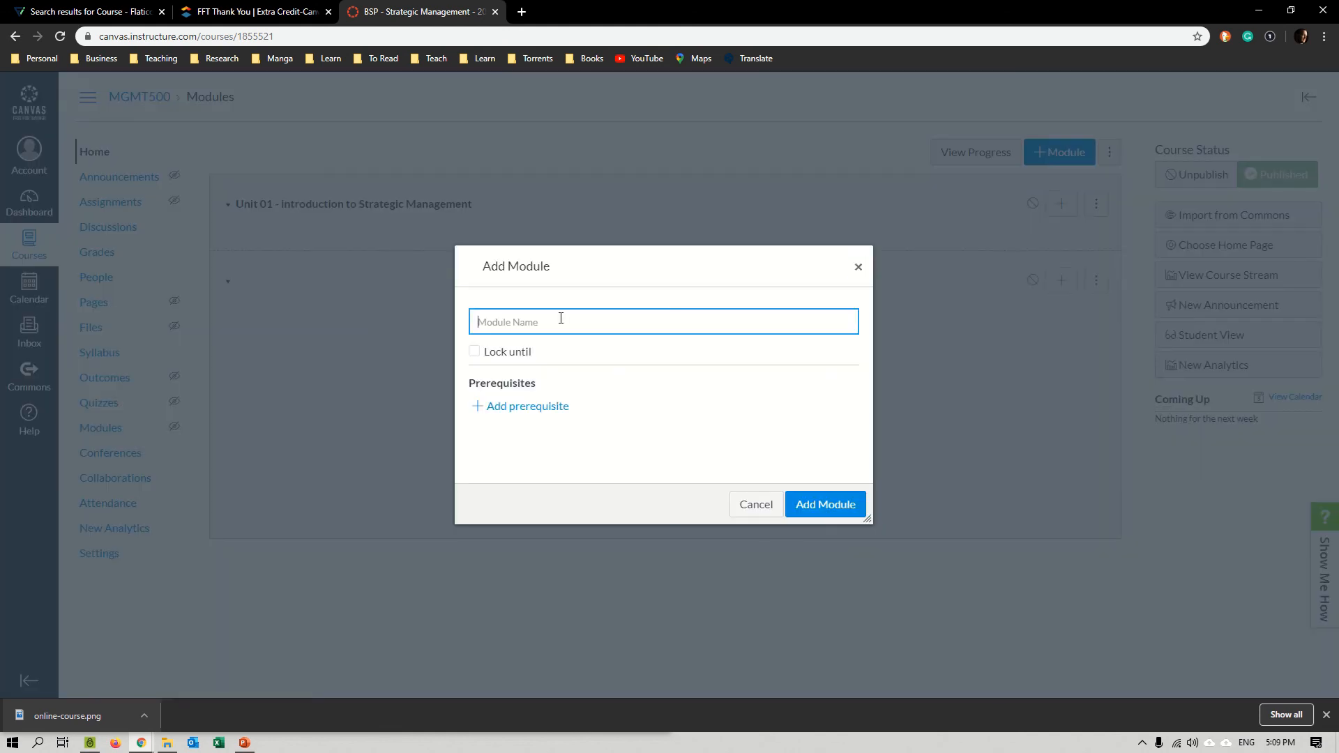
text(Unit 02)
text( - The)
text(trategi)
text(c management)
text( in the glov)
text(al )
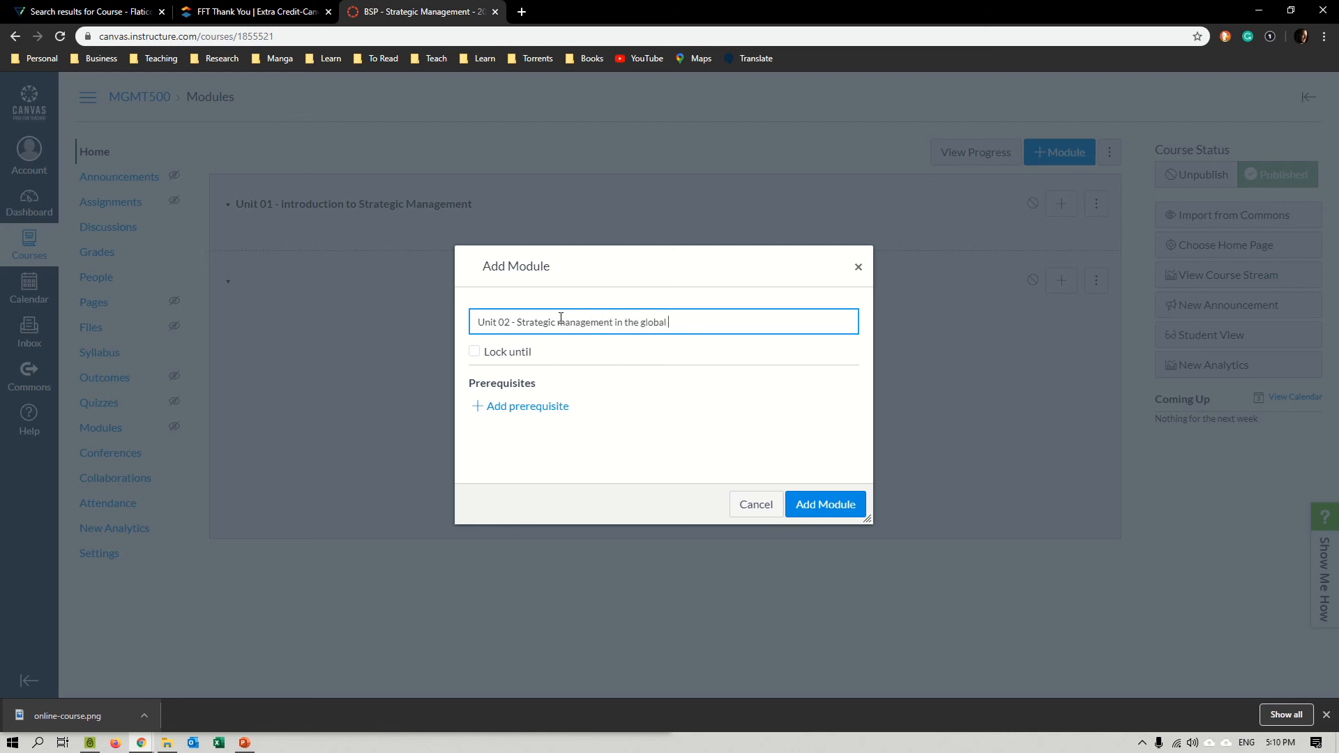
text(scale)
click(823, 509)
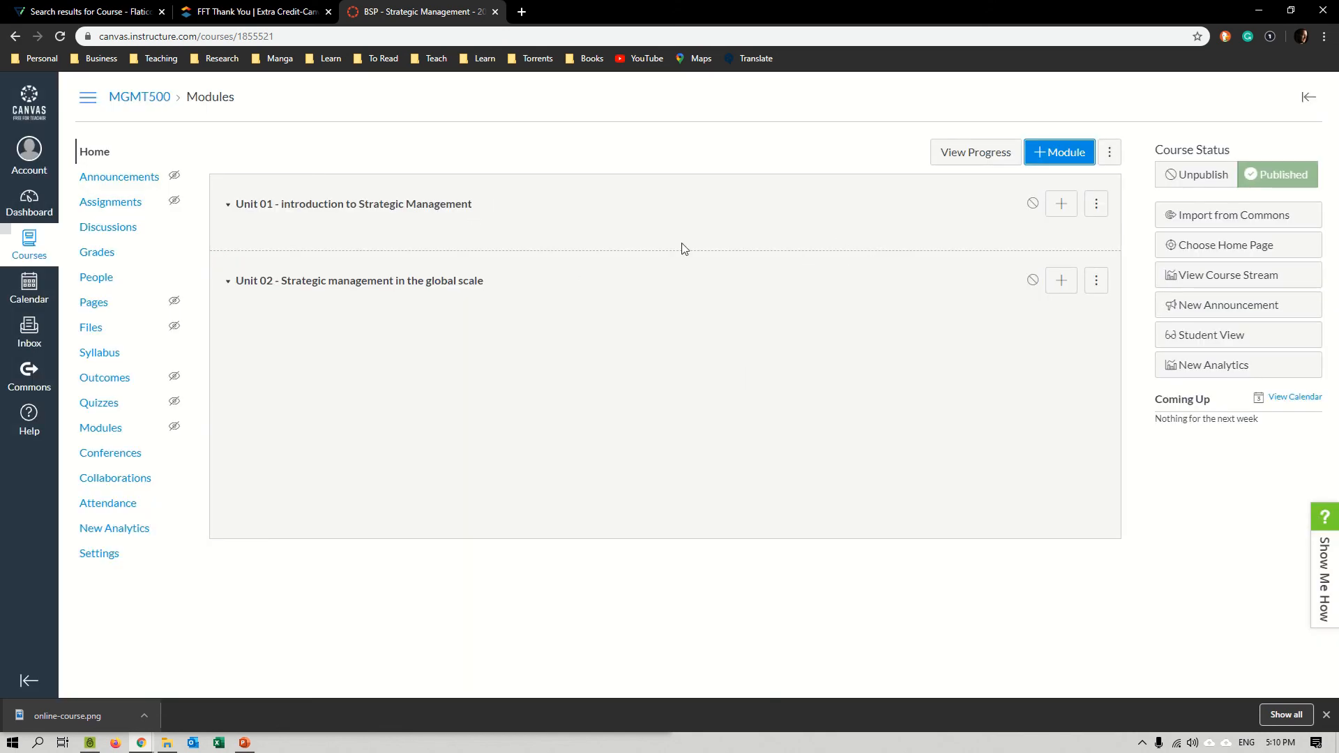
click(1033, 205)
click(1032, 281)
Set the course home page to display Course Modules and save the choice.
click(1200, 255)
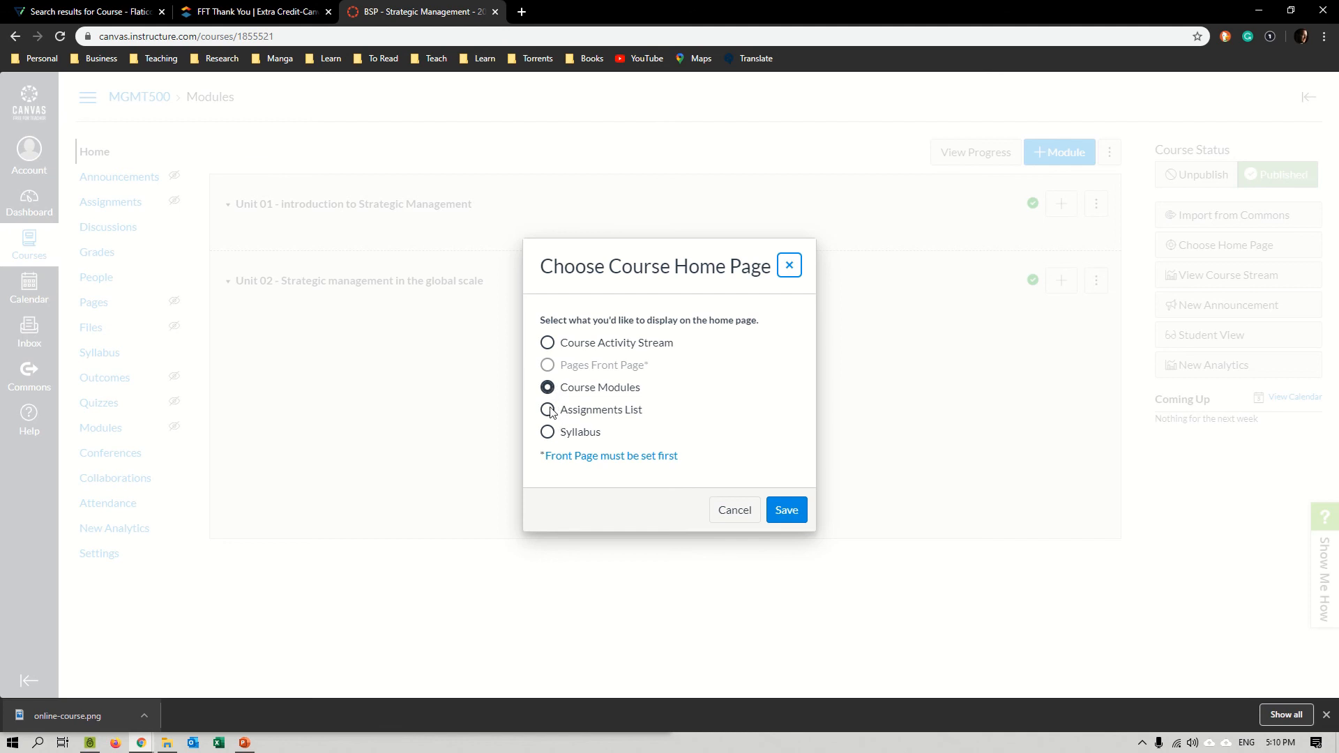
click(548, 410)
click(548, 433)
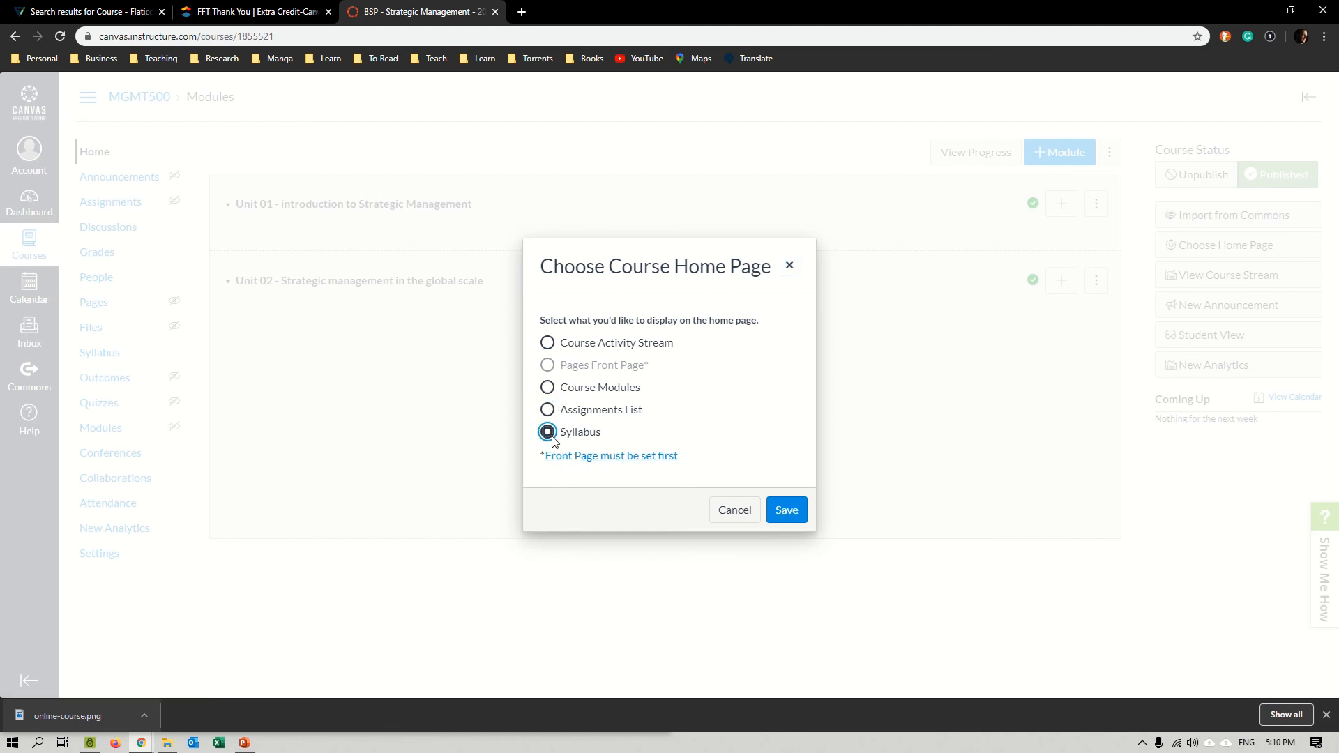
click(548, 388)
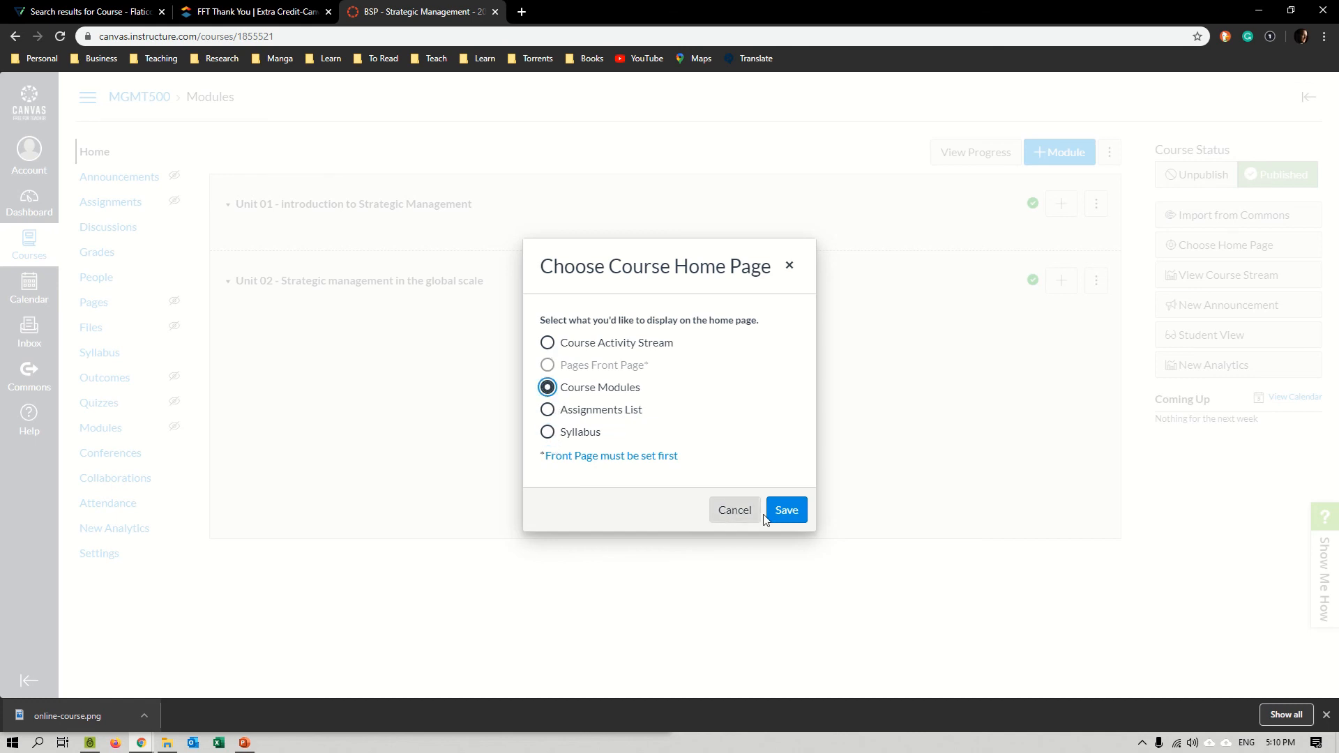
click(785, 520)
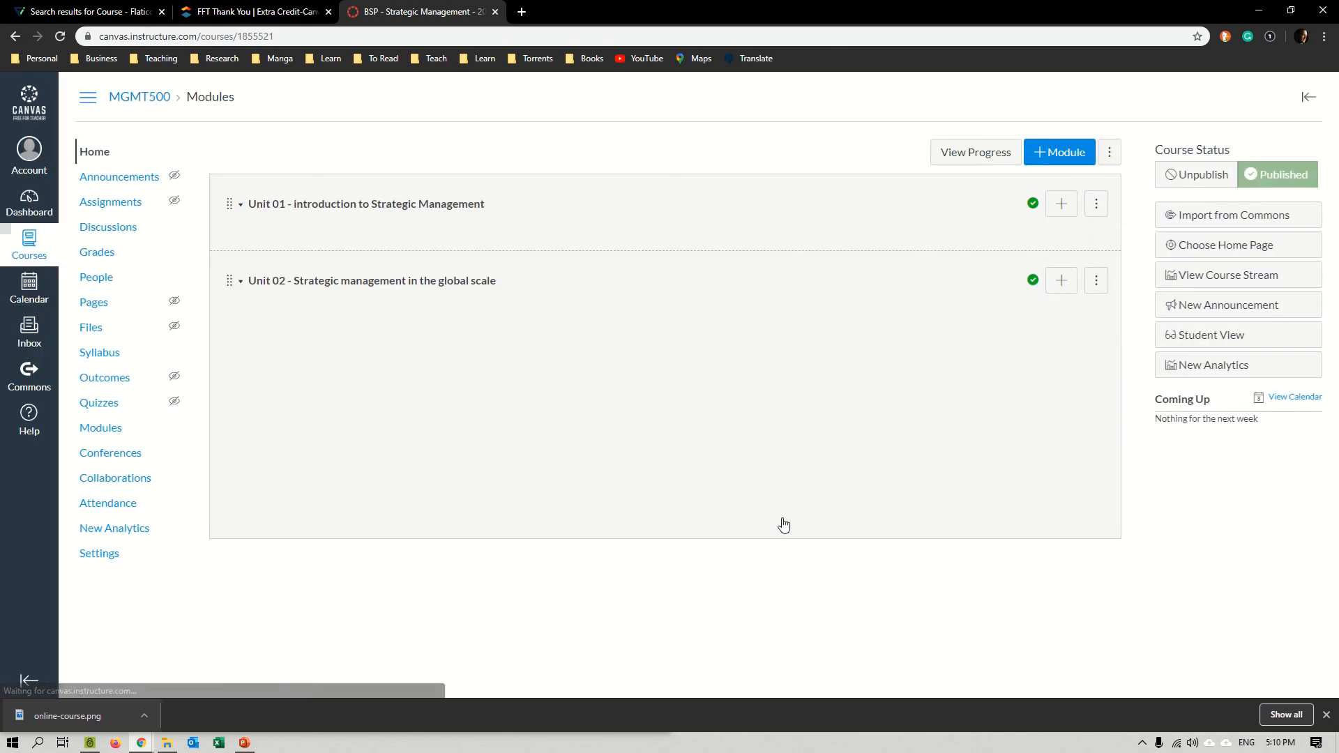